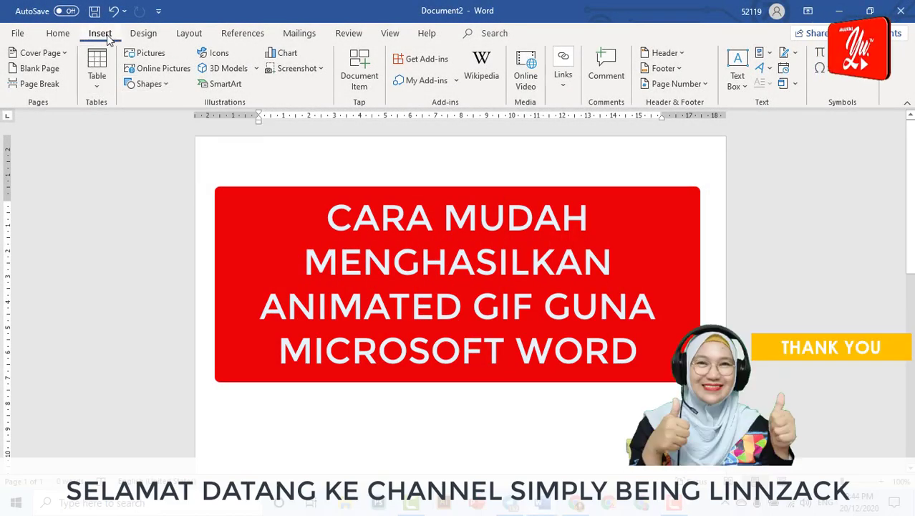
- Draw a large rectangle across the page and fill it with Standard green
{"action": "left_click", "coordinate": [149, 85]}
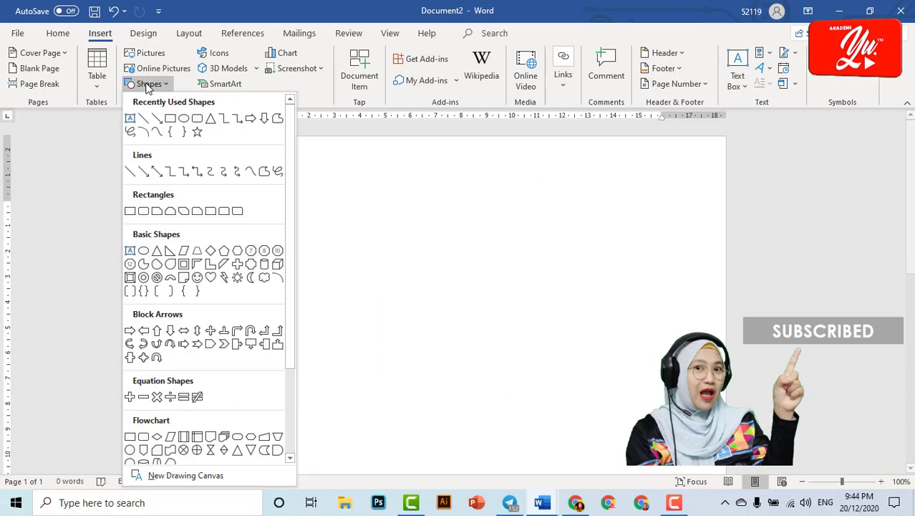
{"action": "left_click", "coordinate": [163, 116]}
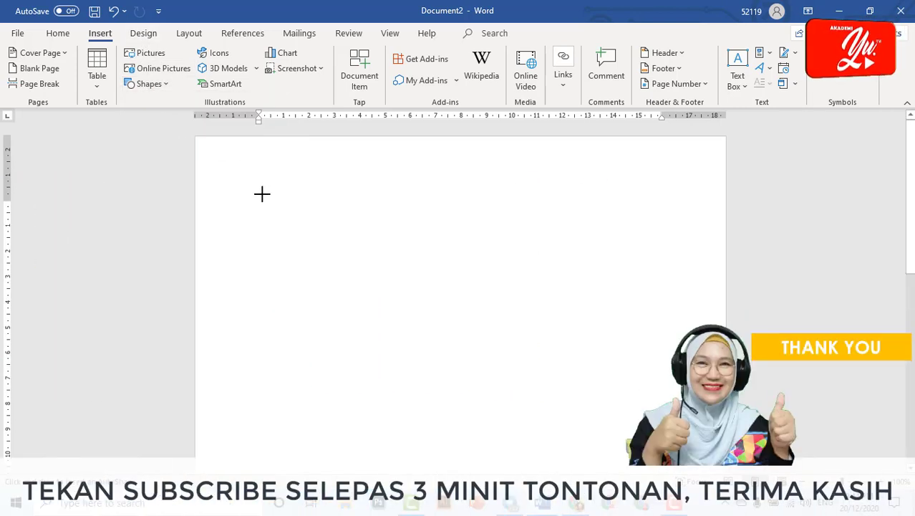
{"action": "left_click_drag", "start_coordinate": [263, 199], "coordinate": [691, 436]}
{"action": "left_click", "coordinate": [293, 54]}
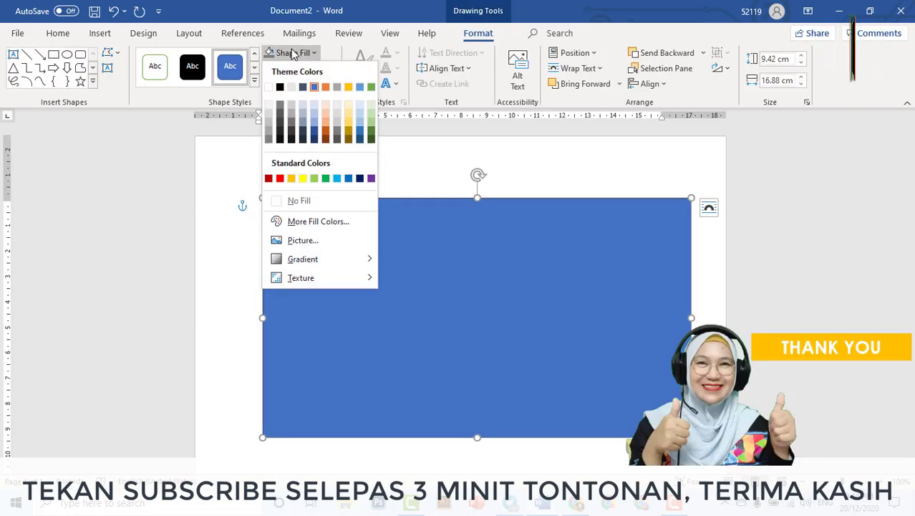
{"action": "left_click", "coordinate": [326, 179]}
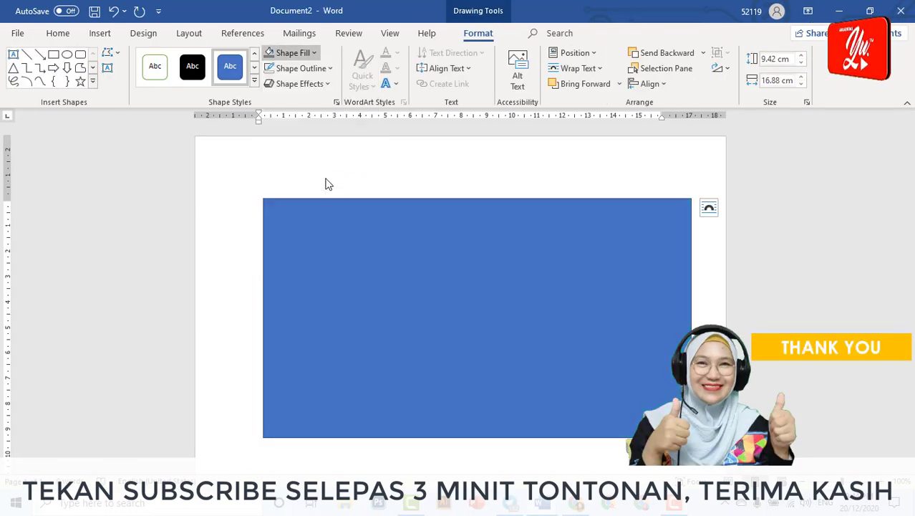
{"action": "left_click", "coordinate": [387, 156]}
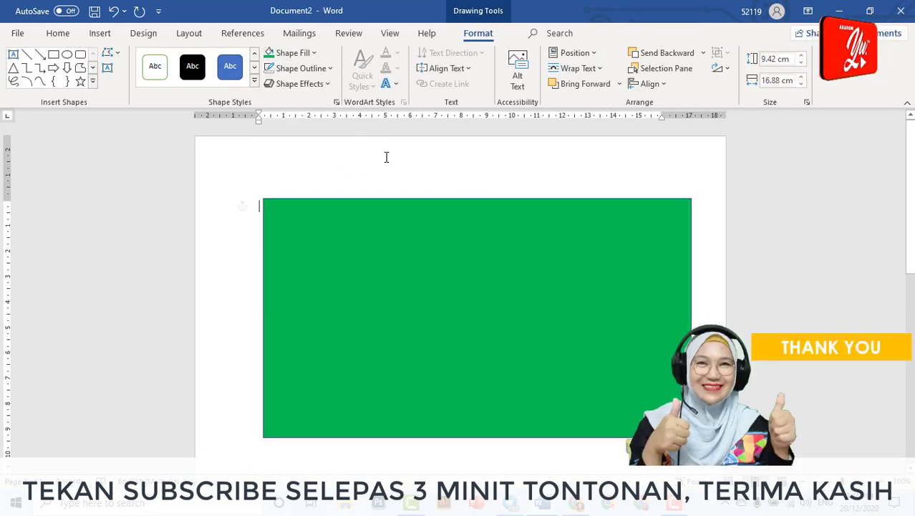
- Set the green rectangle's outline to No Outline
{"action": "left_click", "coordinate": [531, 247]}
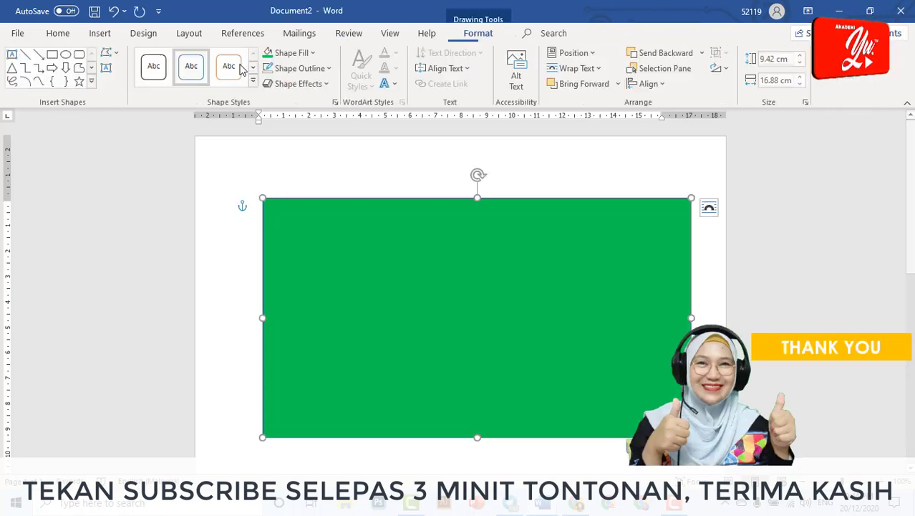
{"action": "left_click", "coordinate": [314, 68]}
{"action": "left_click", "coordinate": [276, 216]}
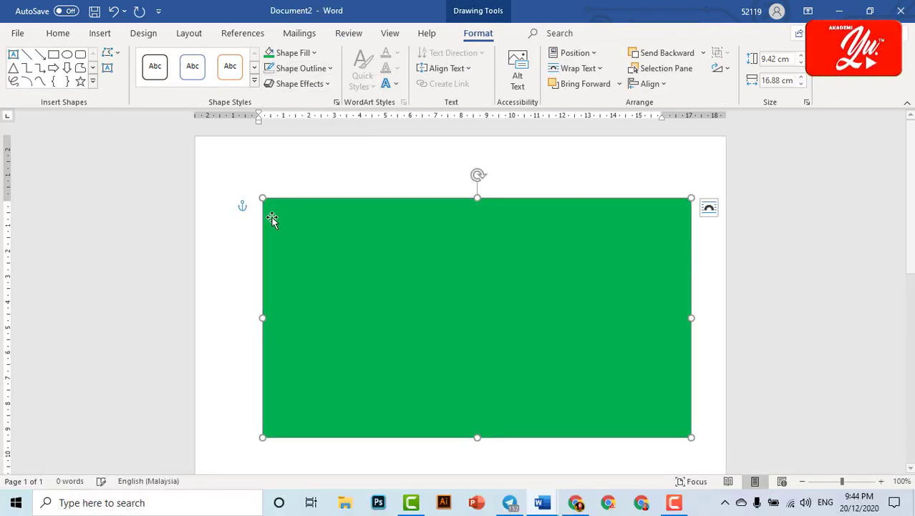
{"action": "left_click", "coordinate": [693, 171]}
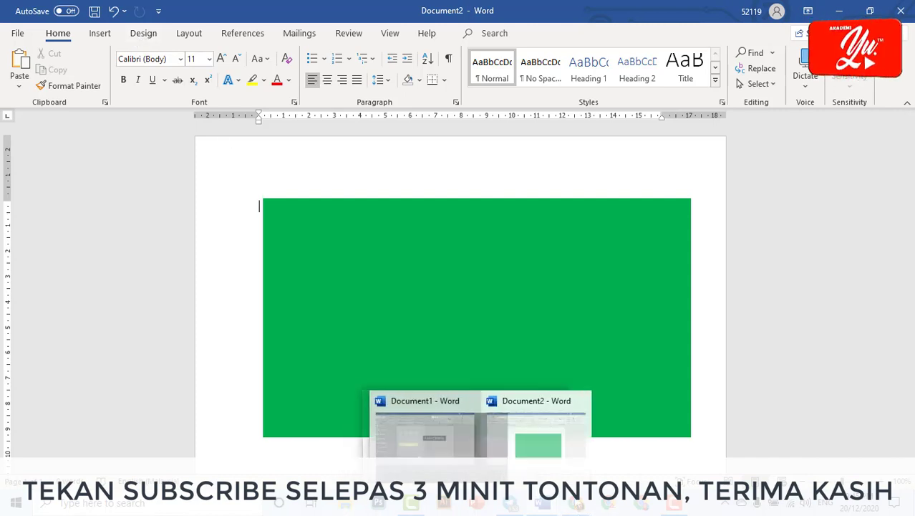
{"action": "left_click", "coordinate": [577, 503]}
- Search Chrome for 'remove bg' and open the remove.bg site from the results
{"action": "left_click", "coordinate": [162, 35]}
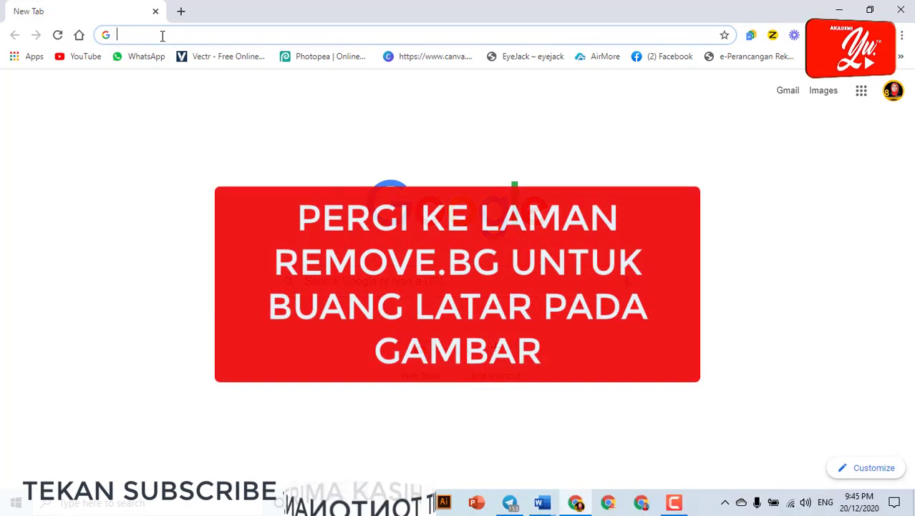
{"action": "type", "text": "remo"}
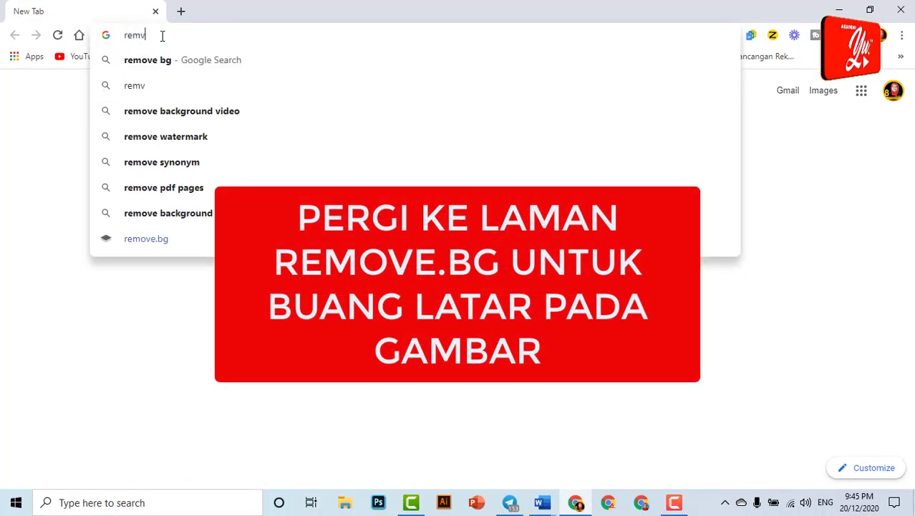
{"action": "key", "text": "BackSpace"}
{"action": "type", "text": "o"}
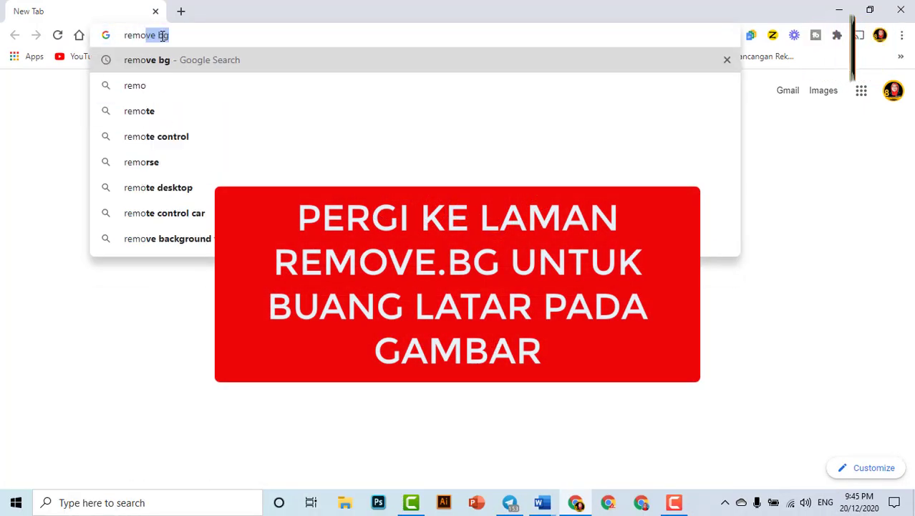
{"action": "type", "text": "ve"}
{"action": "key", "text": "Return"}
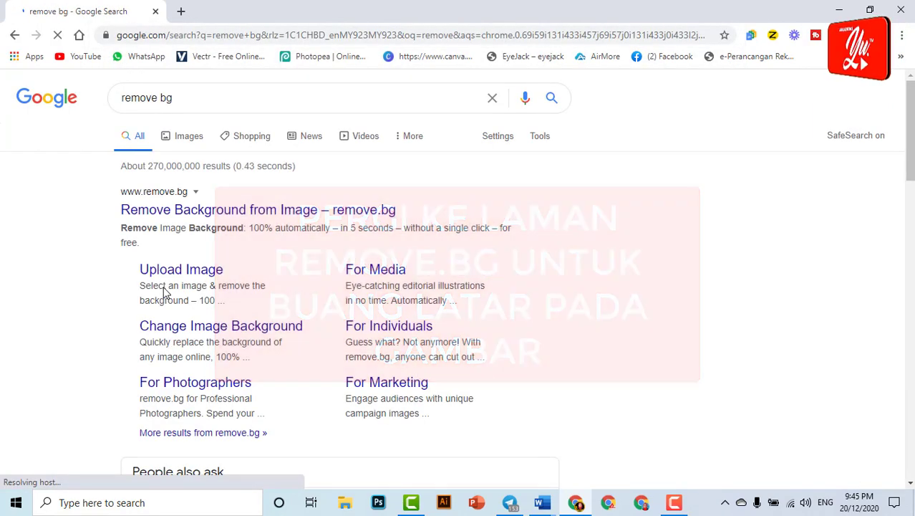
{"action": "left_click", "coordinate": [180, 218]}
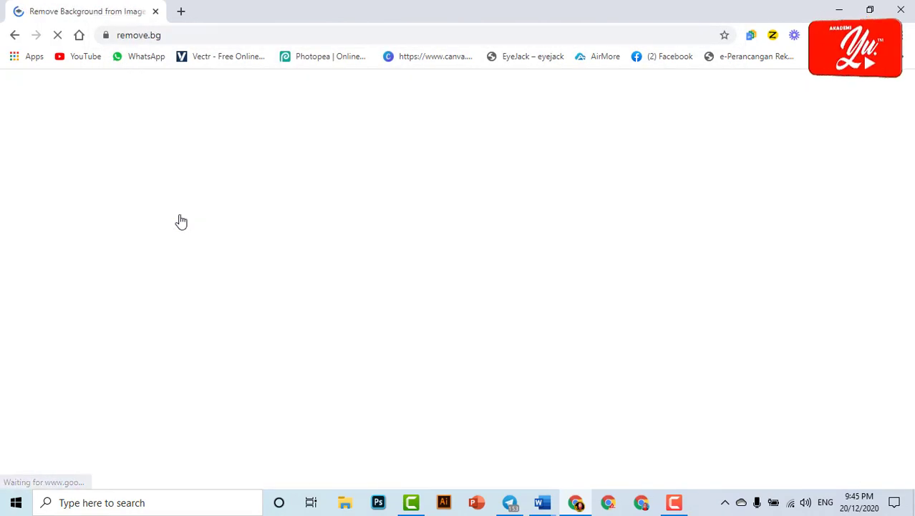
- In the upload picker, browse to Documents > AKADEMI YOUTUBER > SELFIE LINNZACK > nwe
{"action": "left_click", "coordinate": [609, 375]}
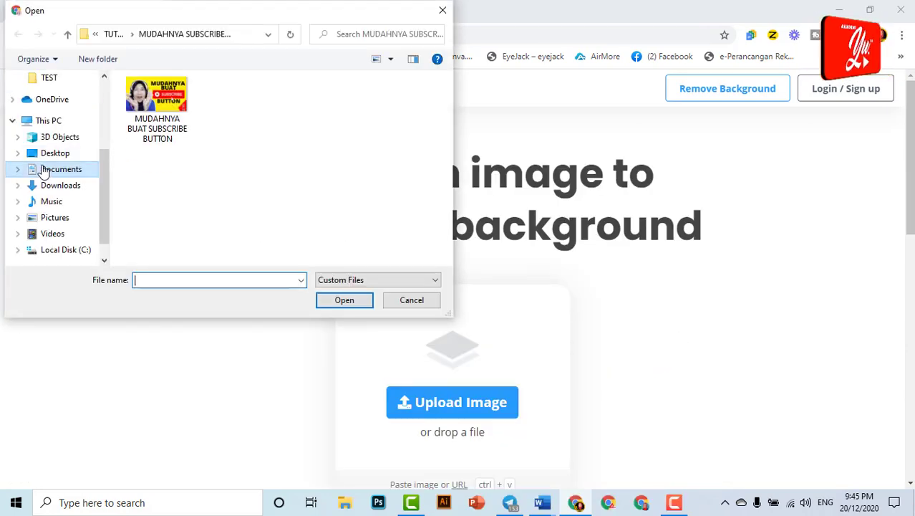
{"action": "left_click", "coordinate": [41, 169]}
{"action": "double_click", "coordinate": [154, 113]}
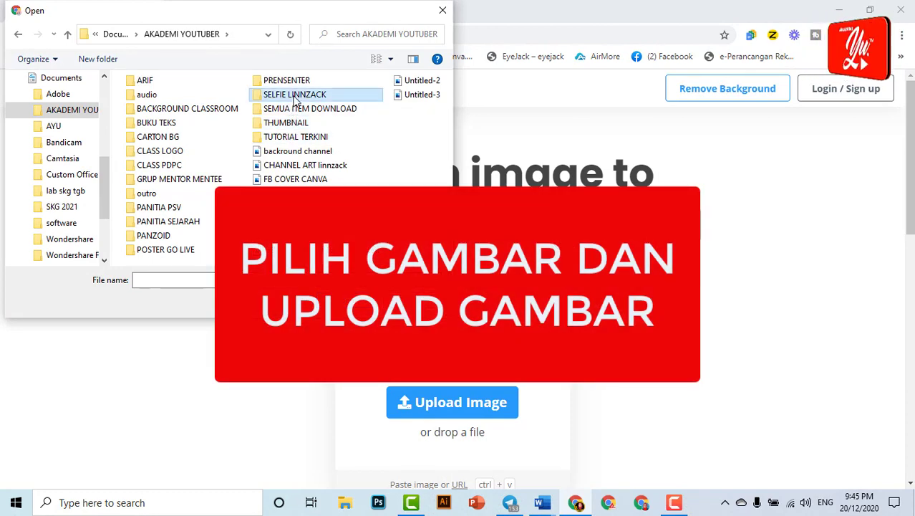
{"action": "double_click", "coordinate": [294, 96]}
{"action": "scroll", "coordinate": [379, 208], "scroll_direction": "down", "scroll_amount": 3}
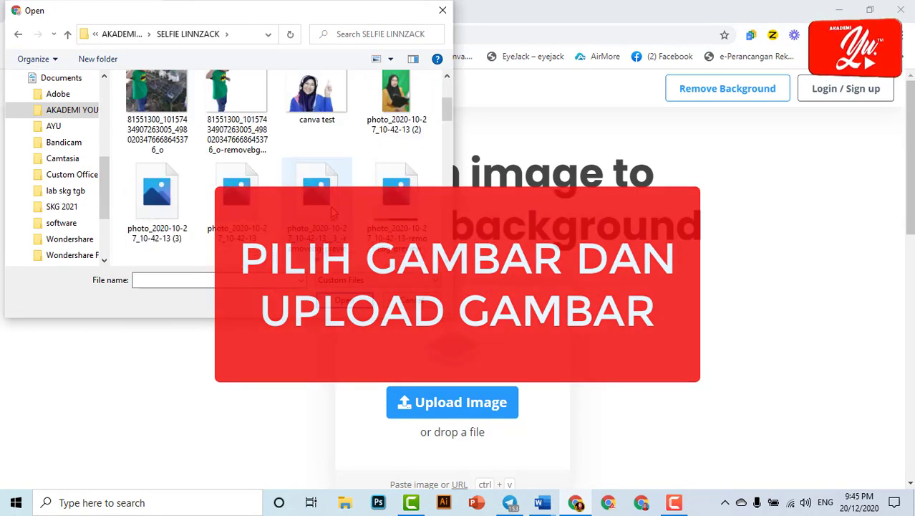
{"action": "scroll", "coordinate": [379, 207], "scroll_direction": "down", "scroll_amount": 3}
{"action": "scroll", "coordinate": [378, 201], "scroll_direction": "down", "scroll_amount": 3}
{"action": "scroll", "coordinate": [372, 232], "scroll_direction": "down", "scroll_amount": 1}
{"action": "scroll", "coordinate": [372, 232], "scroll_direction": "down", "scroll_amount": 5}
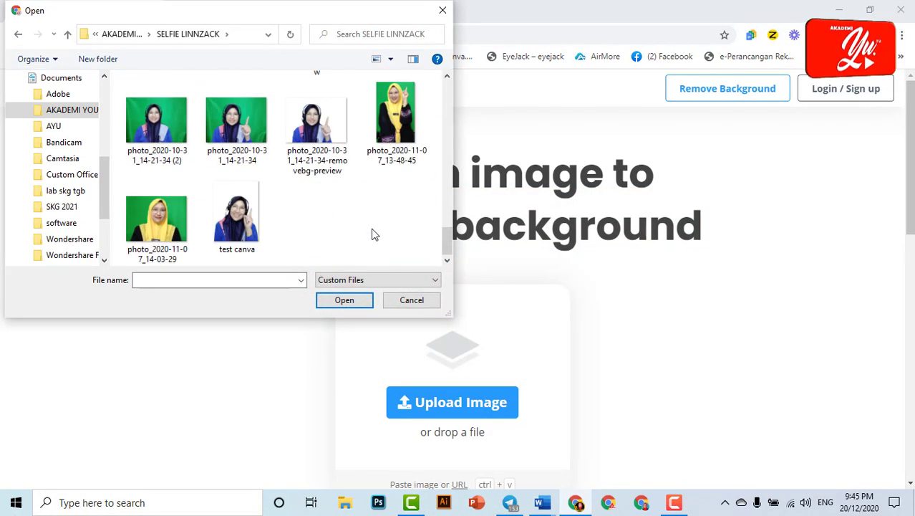
{"action": "scroll", "coordinate": [371, 233], "scroll_direction": "up", "scroll_amount": 5}
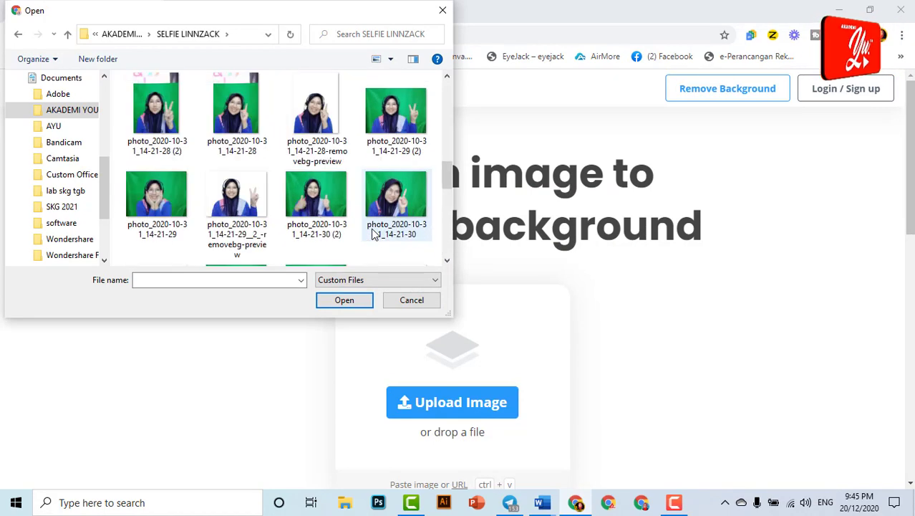
{"action": "scroll", "coordinate": [323, 215], "scroll_direction": "up", "scroll_amount": 5}
{"action": "scroll", "coordinate": [268, 194], "scroll_direction": "up", "scroll_amount": 5}
{"action": "double_click", "coordinate": [237, 128]}
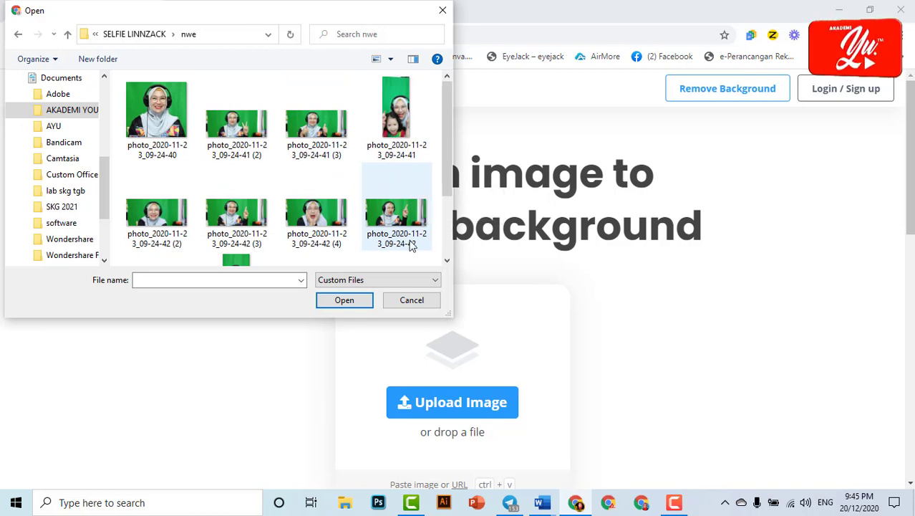
- Upload photo_2020-11-23_09-24-42 (3) to remove.bg for background removal
{"action": "scroll", "coordinate": [412, 245], "scroll_direction": "down", "scroll_amount": 1}
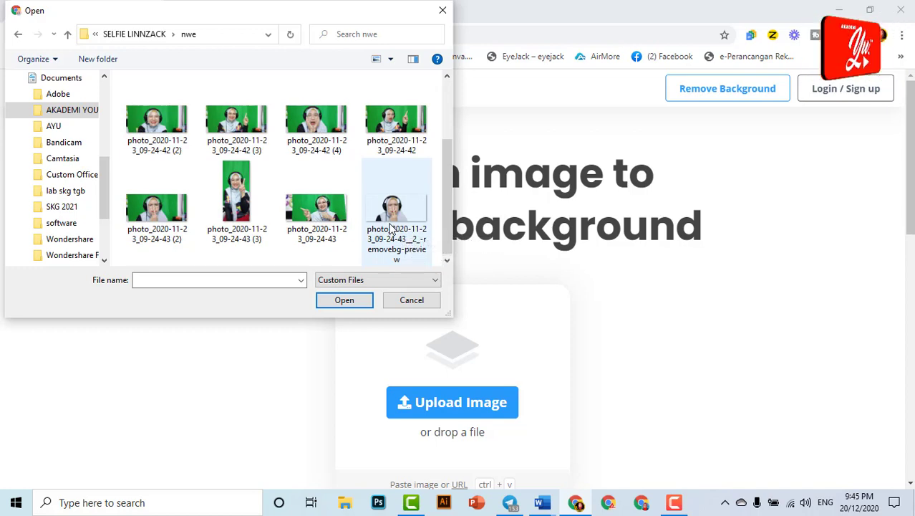
{"action": "scroll", "coordinate": [390, 225], "scroll_direction": "up", "scroll_amount": 1}
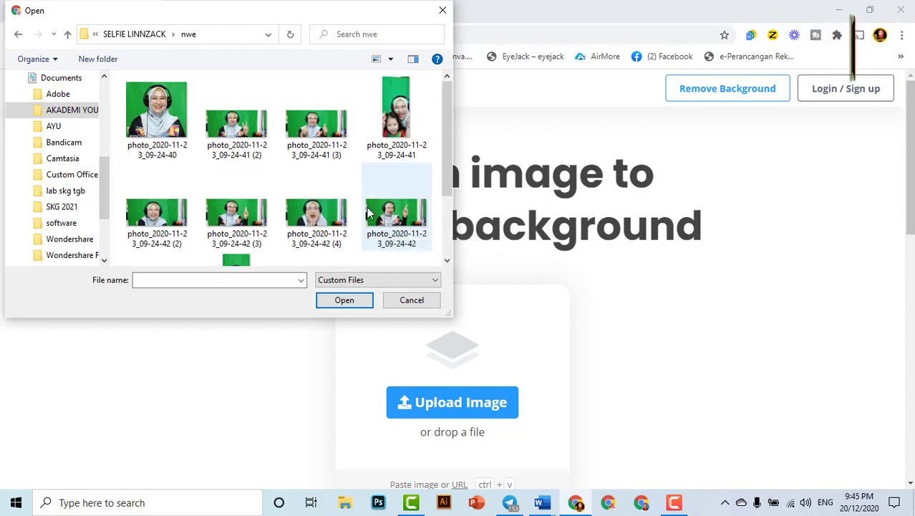
{"action": "left_click", "coordinate": [251, 228]}
{"action": "left_click", "coordinate": [346, 300]}
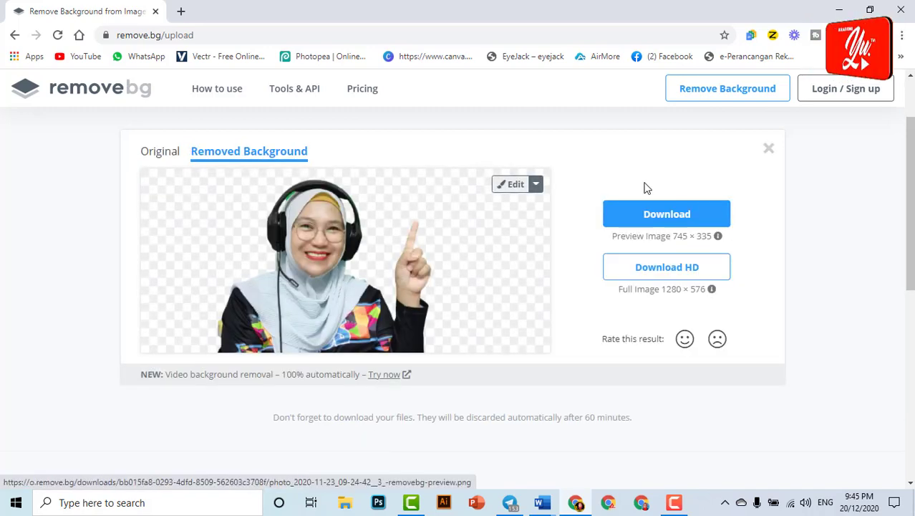
- Download the background-free preview into Documents > AKADEMI YOUTUBER > SELFIE LINNZACK > nwe
{"action": "left_click", "coordinate": [667, 222]}
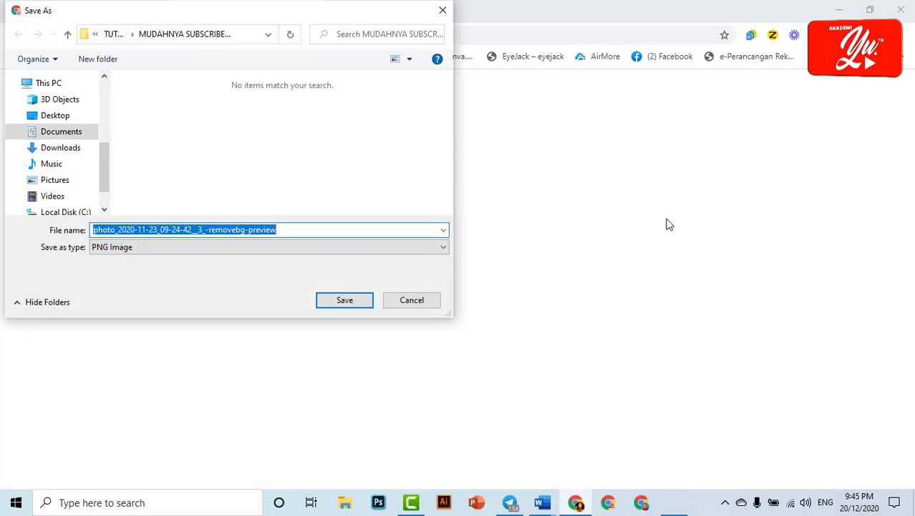
{"action": "left_click", "coordinate": [79, 132]}
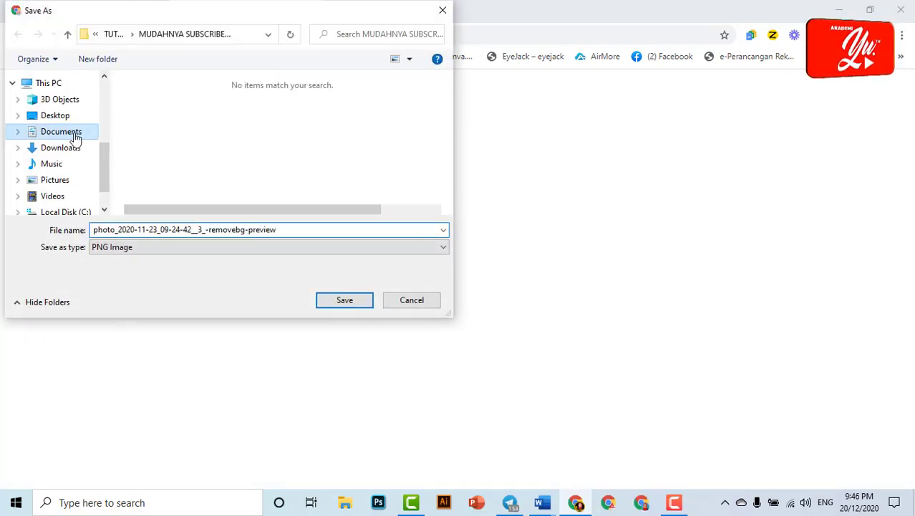
{"action": "double_click", "coordinate": [161, 113]}
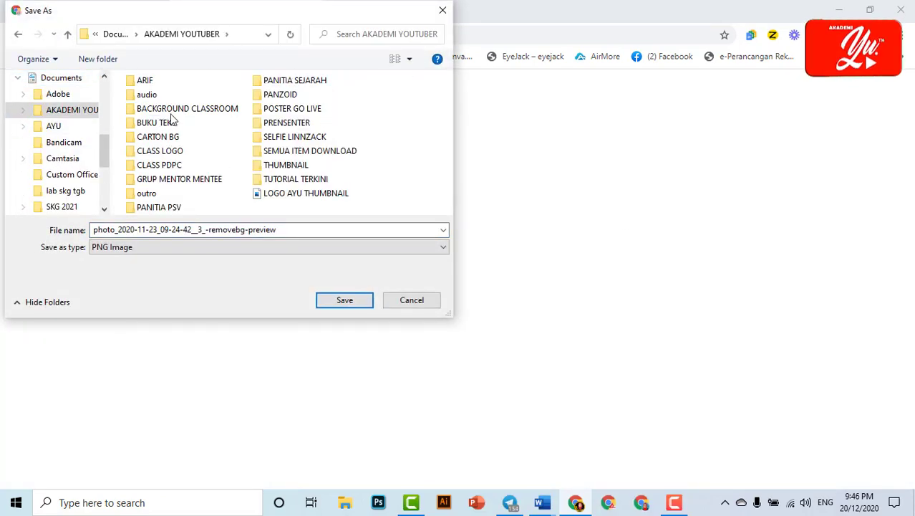
{"action": "double_click", "coordinate": [295, 137]}
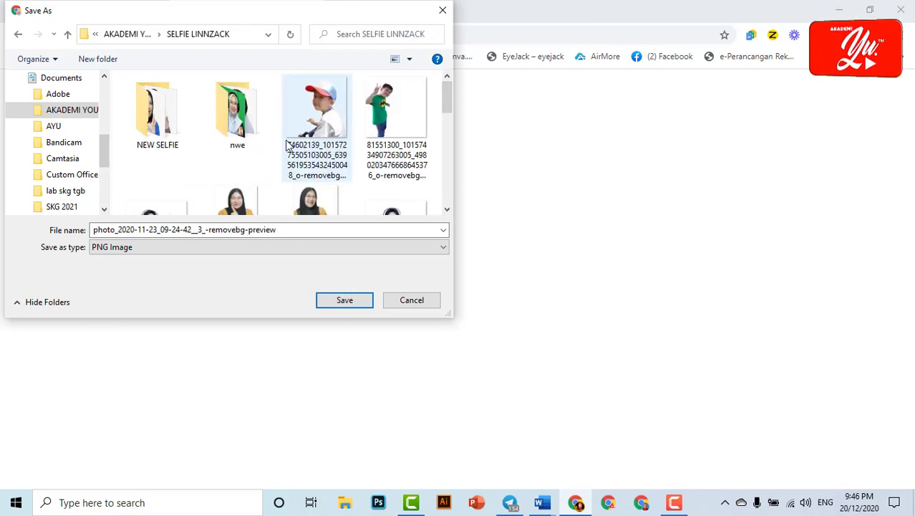
{"action": "double_click", "coordinate": [221, 128]}
{"action": "left_click", "coordinate": [345, 301]}
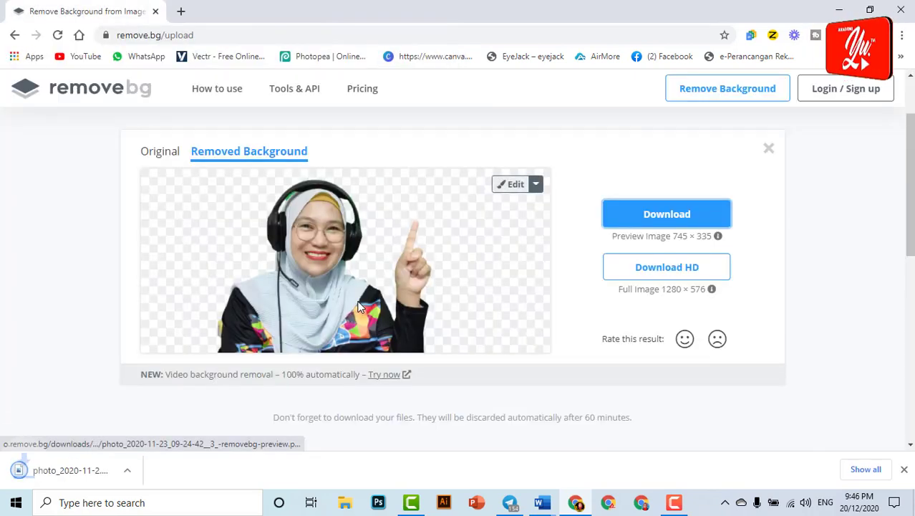
- Upload a second selfie, photo_2020-11-23_09-24-42, to remove.bg
{"action": "left_click", "coordinate": [768, 148]}
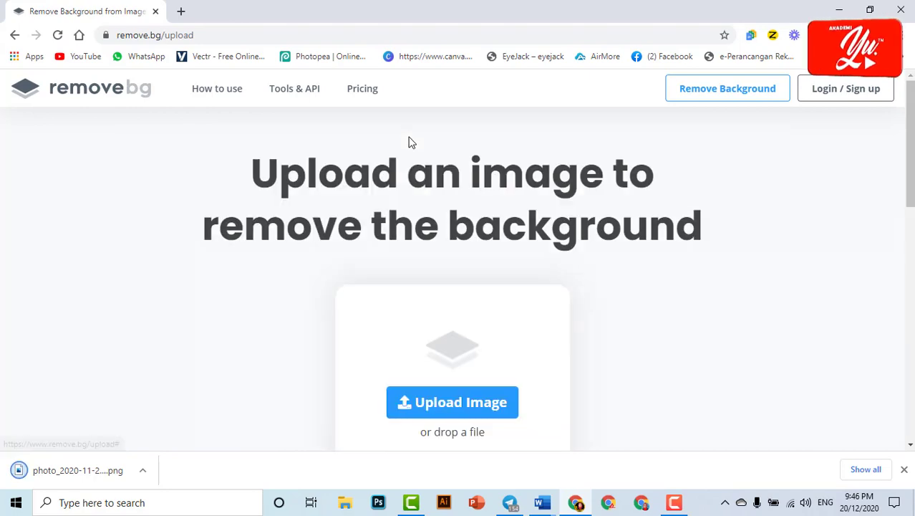
{"action": "left_click", "coordinate": [464, 404]}
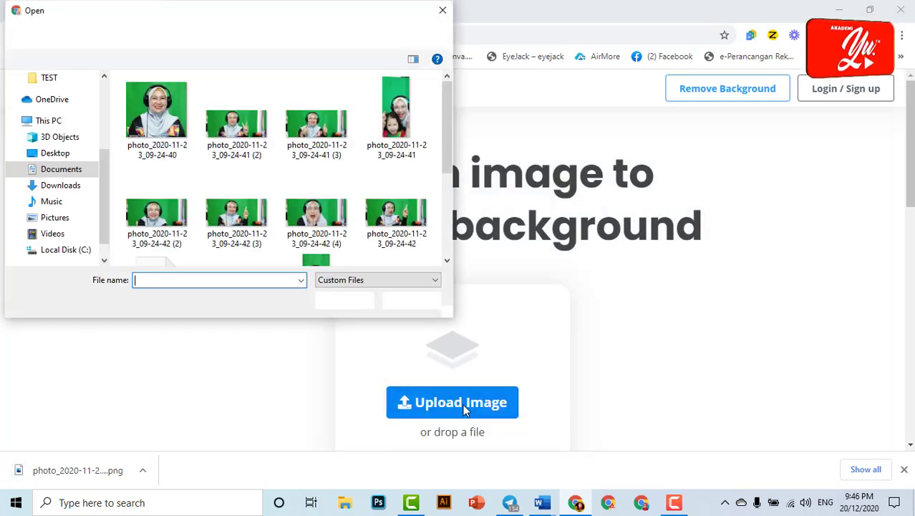
{"action": "left_click", "coordinate": [383, 192]}
{"action": "left_click", "coordinate": [347, 301]}
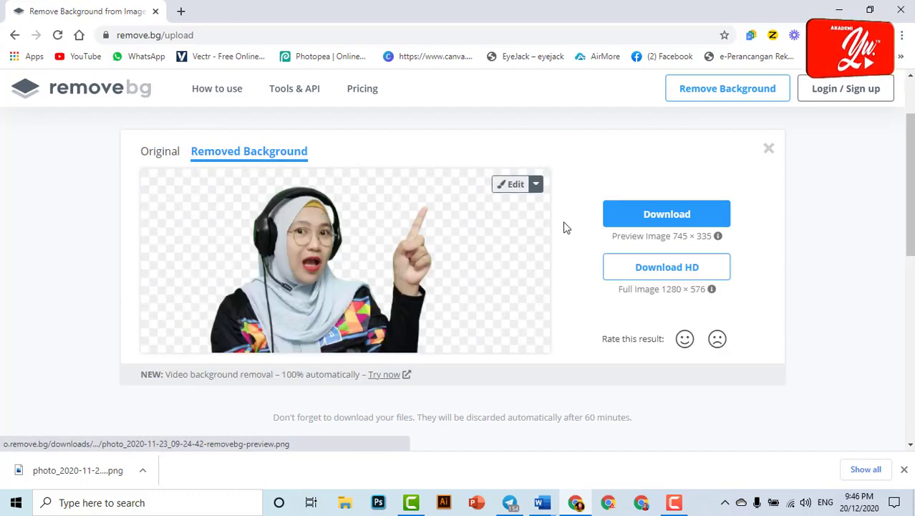
- Save its background-removed preview into nwe, then clear the result and downloads bar
{"action": "left_click", "coordinate": [667, 217]}
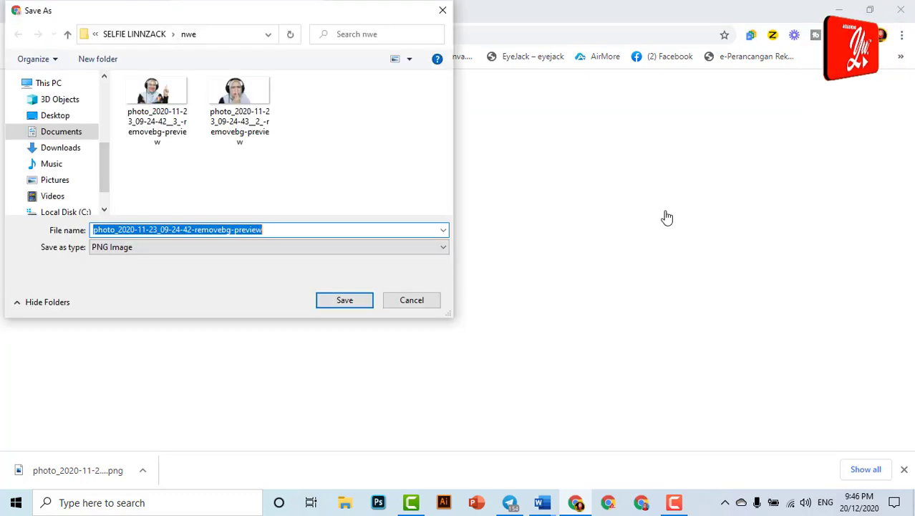
{"action": "left_click", "coordinate": [328, 307]}
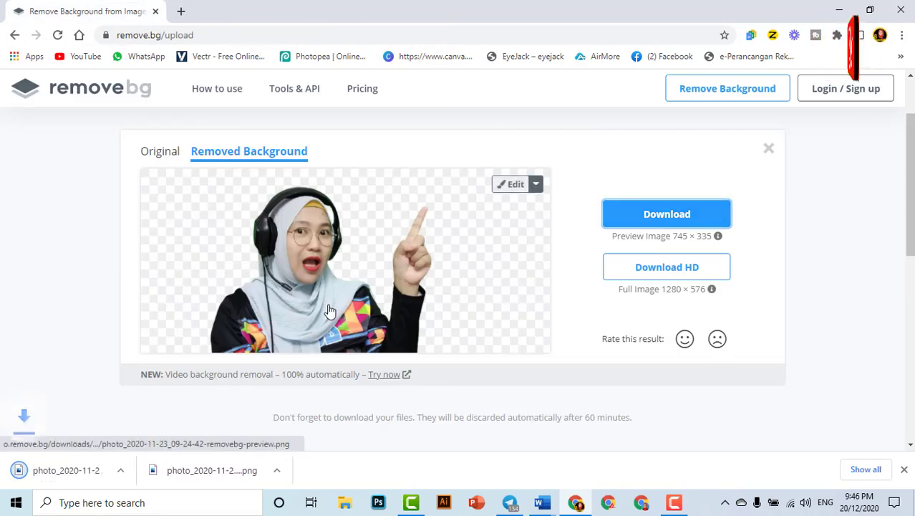
{"action": "left_click", "coordinate": [769, 147]}
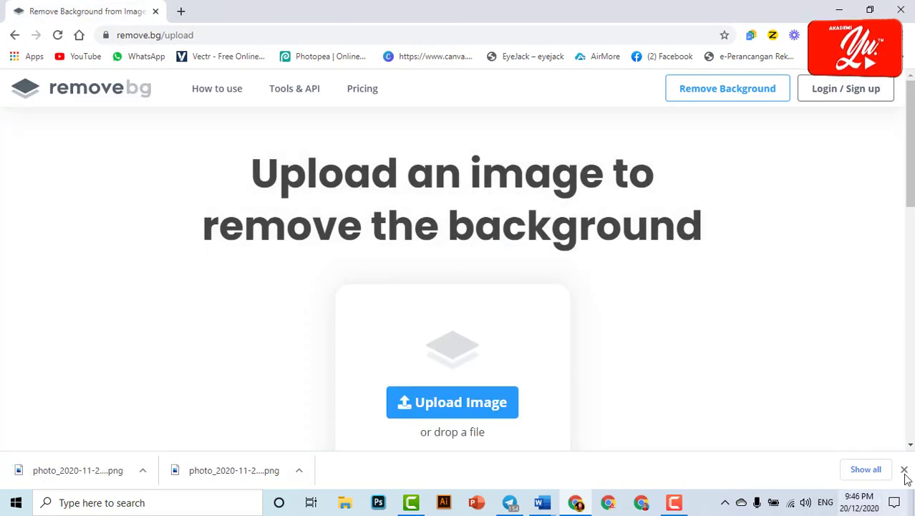
{"action": "left_click", "coordinate": [904, 469]}
- In Document2, draw a 9.02 × 16.11 cm rectangle filled solid green
{"action": "left_click", "coordinate": [549, 507]}
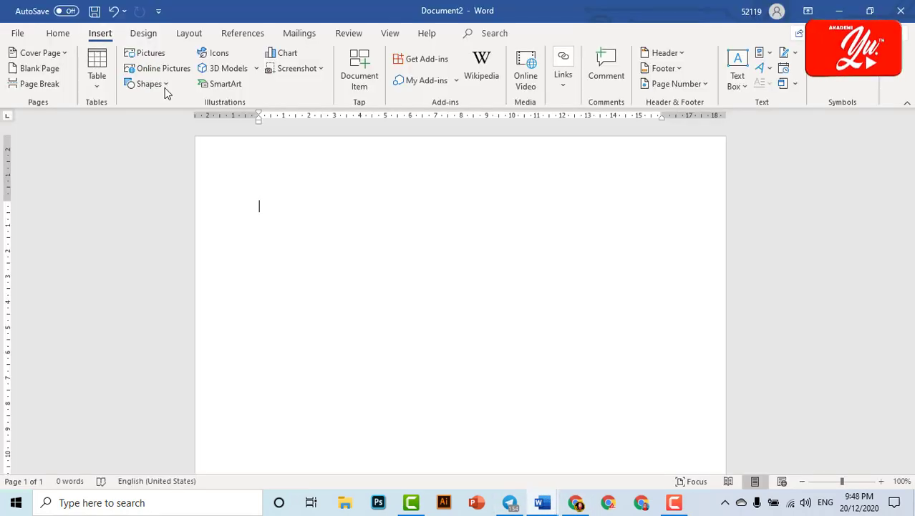
{"action": "left_click", "coordinate": [150, 84]}
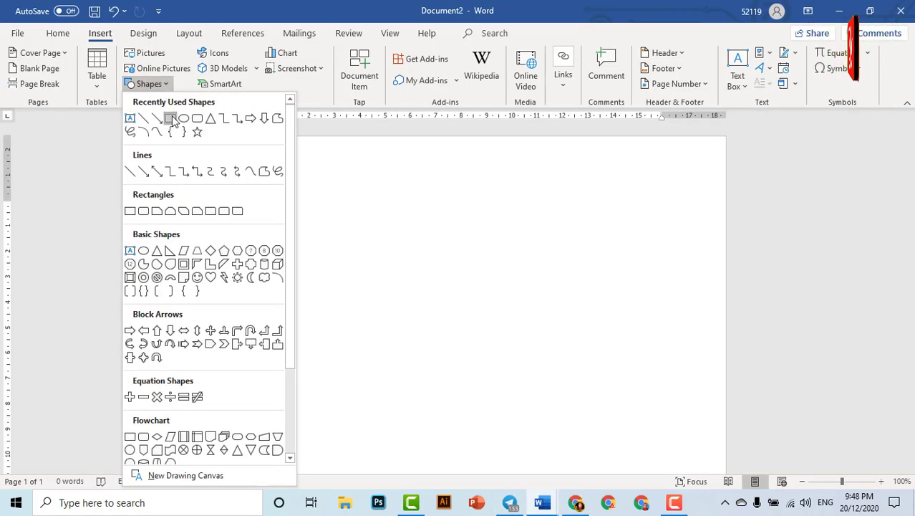
{"action": "left_click", "coordinate": [170, 118]}
{"action": "left_click_drag", "start_coordinate": [252, 186], "coordinate": [662, 415]}
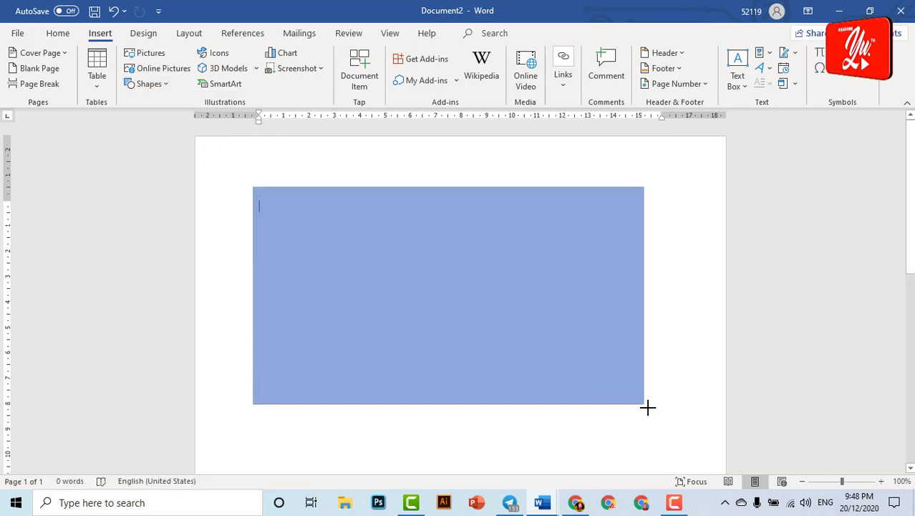
{"action": "left_click", "coordinate": [290, 53]}
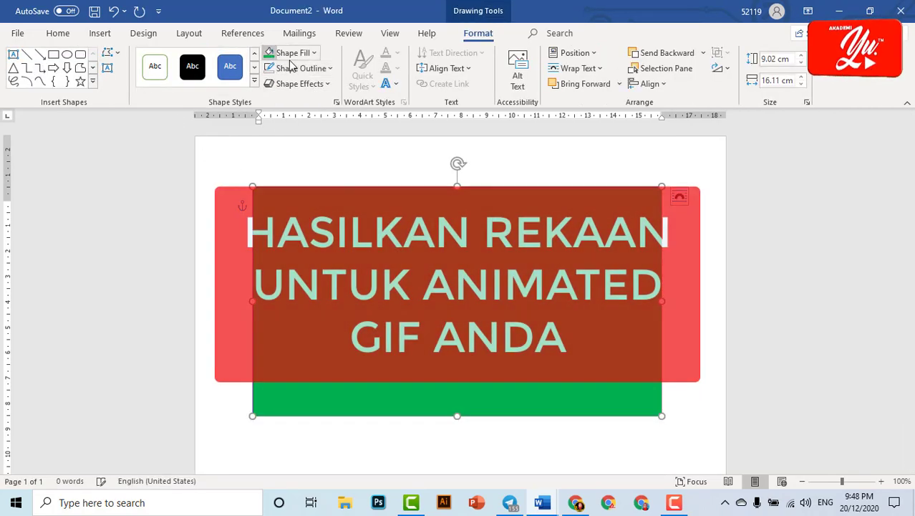
{"action": "left_click", "coordinate": [330, 69]}
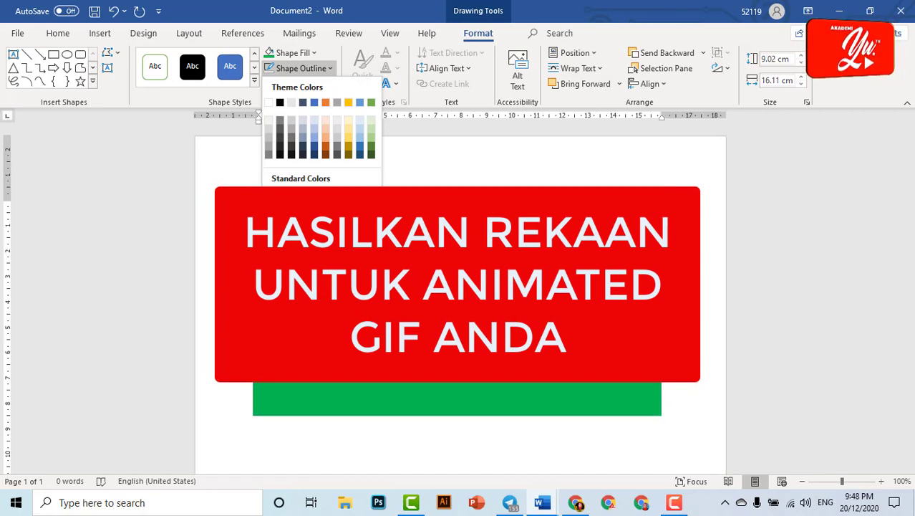
{"action": "key", "text": "Escape"}
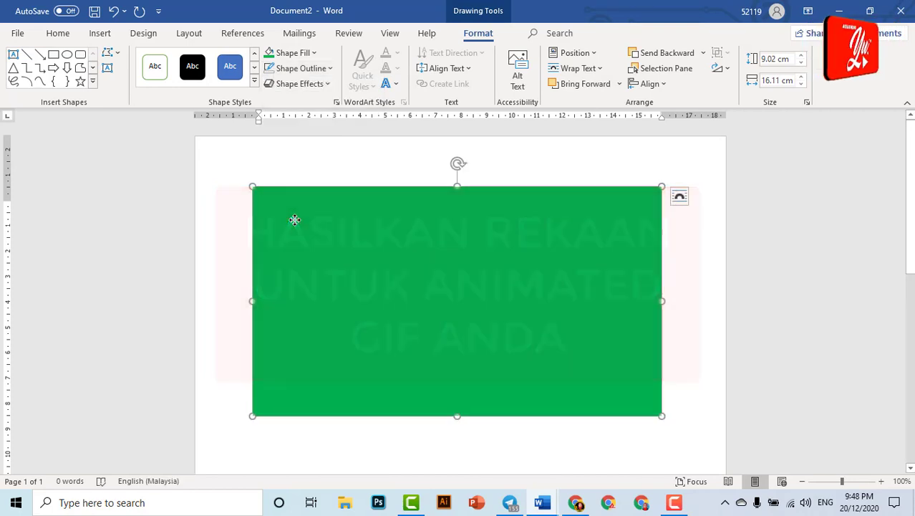
- Insert the removebg selfie picture and set its layout to In Front of Text
{"action": "left_click", "coordinate": [101, 34]}
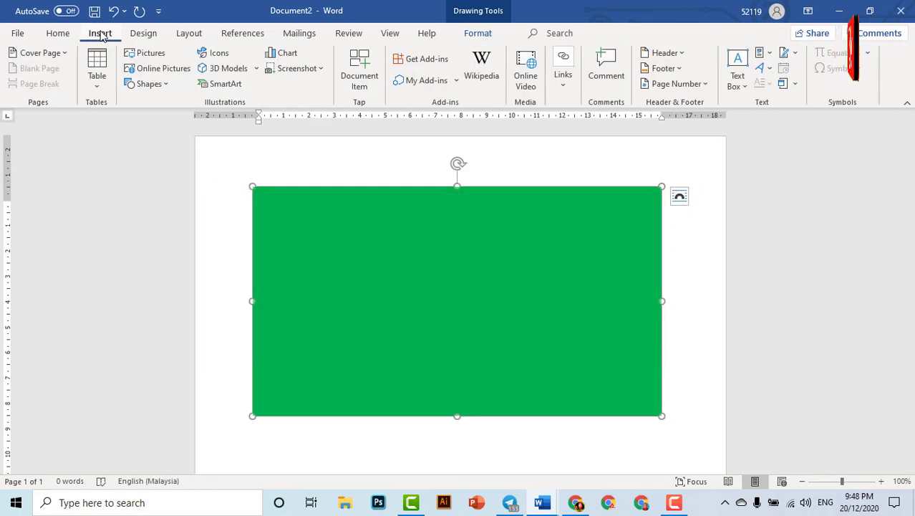
{"action": "left_click", "coordinate": [150, 54]}
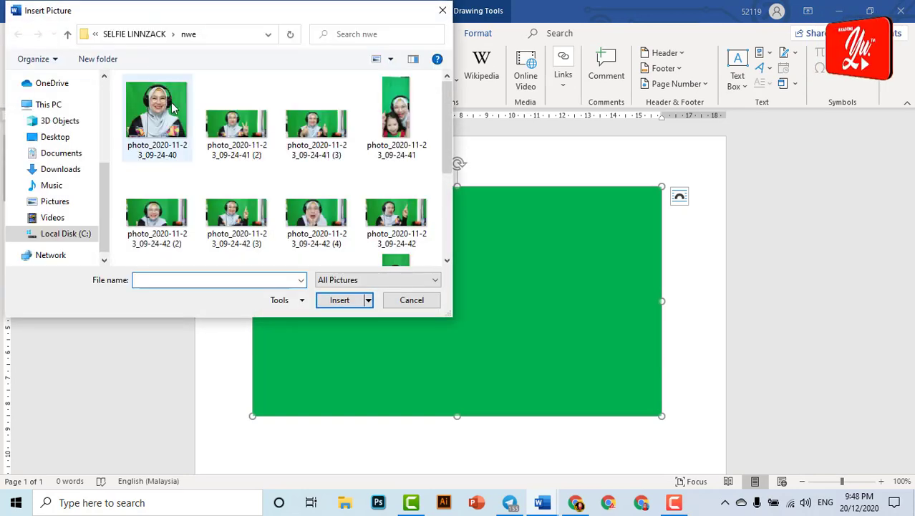
{"action": "scroll", "coordinate": [304, 183], "scroll_direction": "down", "scroll_amount": 3}
{"action": "scroll", "coordinate": [331, 225], "scroll_direction": "up", "scroll_amount": 1}
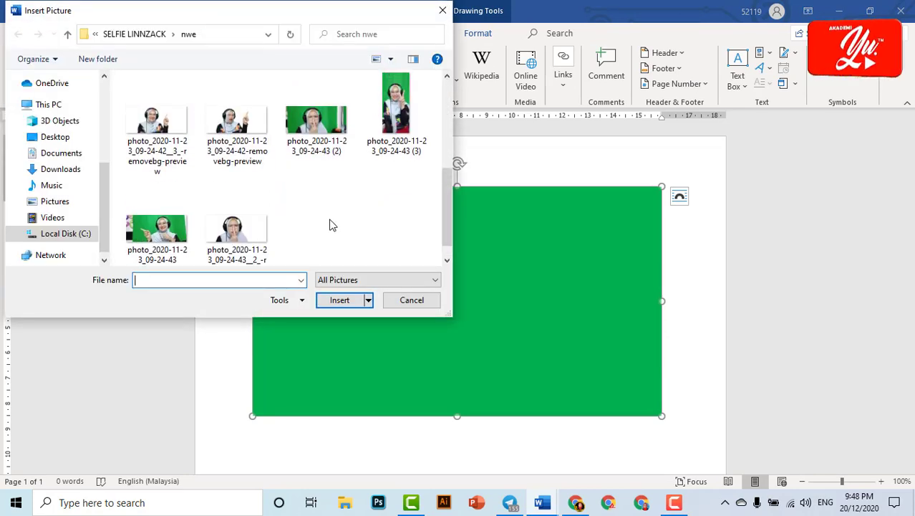
{"action": "left_click", "coordinate": [134, 129]}
{"action": "left_click", "coordinate": [346, 305]}
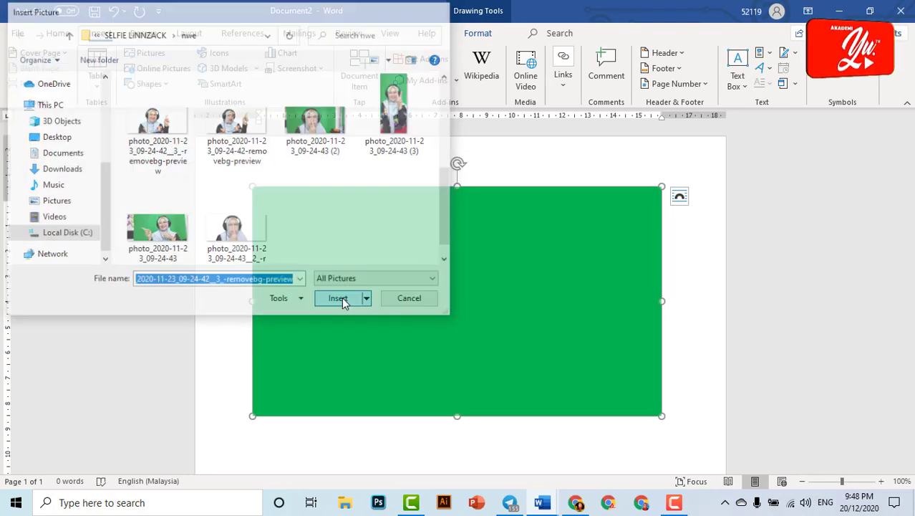
{"action": "left_click", "coordinate": [682, 212]}
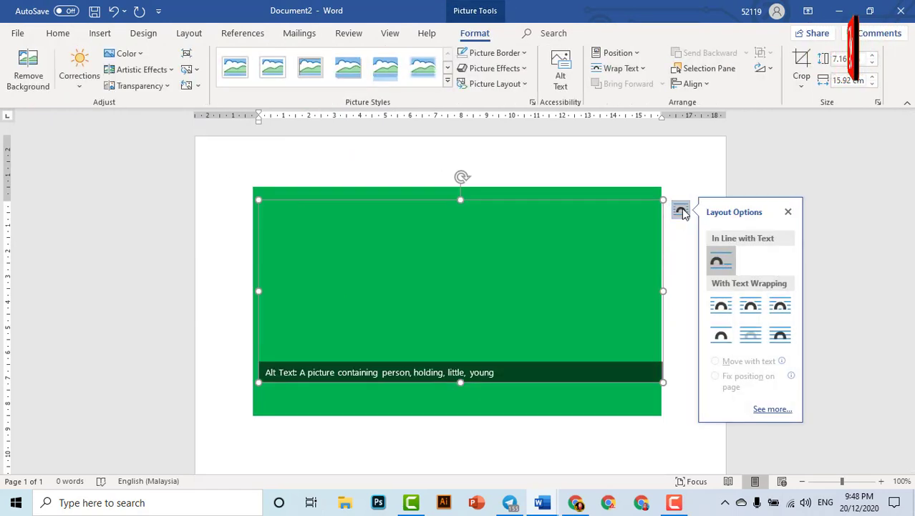
{"action": "left_click", "coordinate": [781, 337]}
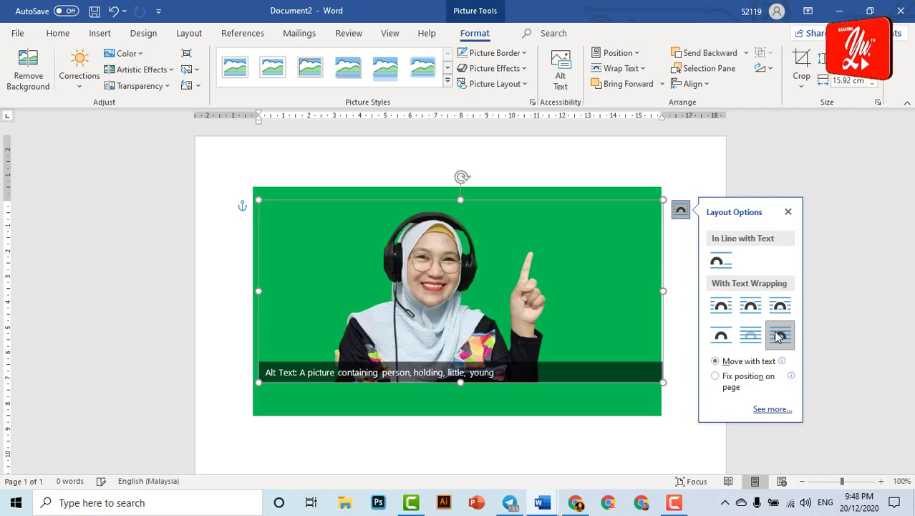
{"action": "left_click", "coordinate": [556, 166]}
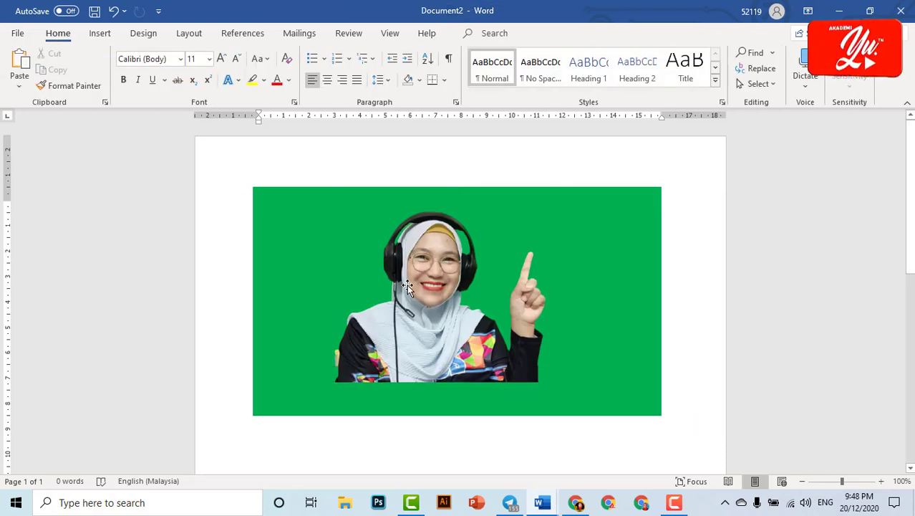
- Move and enlarge the selfie so it rests along the green rectangle's bottom edge
{"action": "mouse_move", "coordinate": [407, 286]}
{"action": "left_mouse_down"}
{"action": "mouse_move", "coordinate": [340, 354]}
{"action": "mouse_move", "coordinate": [353, 334]}
{"action": "left_mouse_up"}
{"action": "mouse_move", "coordinate": [280, 319]}
{"action": "left_mouse_down"}
{"action": "mouse_move", "coordinate": [314, 328]}
{"action": "mouse_move", "coordinate": [266, 326]}
{"action": "left_mouse_up"}
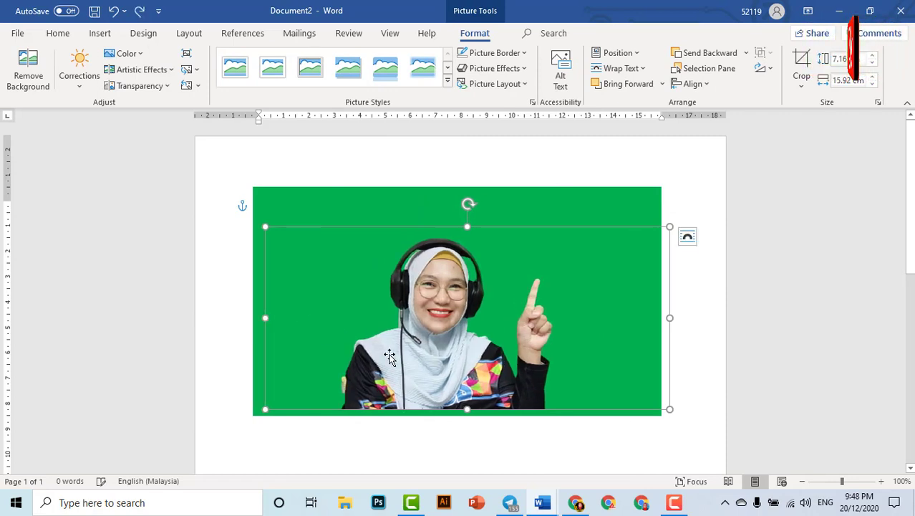
{"action": "mouse_move", "coordinate": [438, 363]}
{"action": "left_mouse_down"}
{"action": "mouse_move", "coordinate": [360, 356]}
{"action": "mouse_move", "coordinate": [348, 368]}
{"action": "left_mouse_up"}
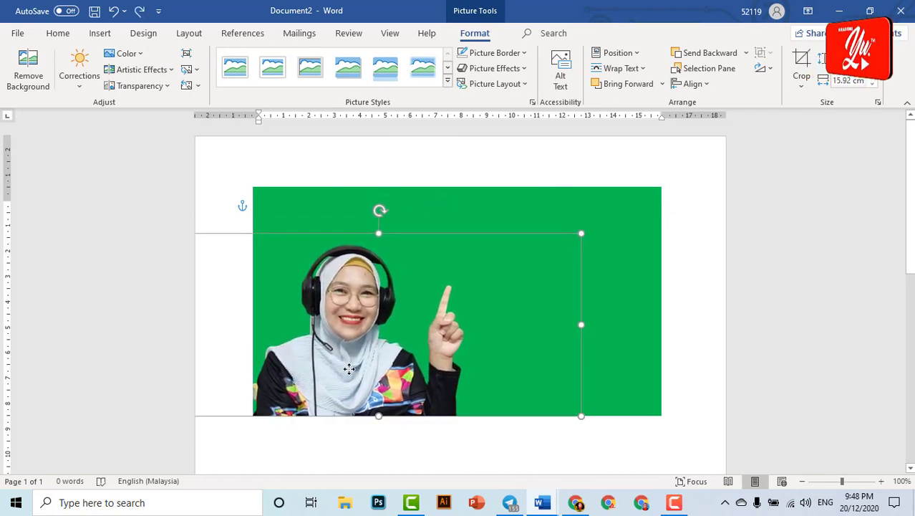
{"action": "left_click_drag", "start_coordinate": [581, 232], "coordinate": [607, 190]}
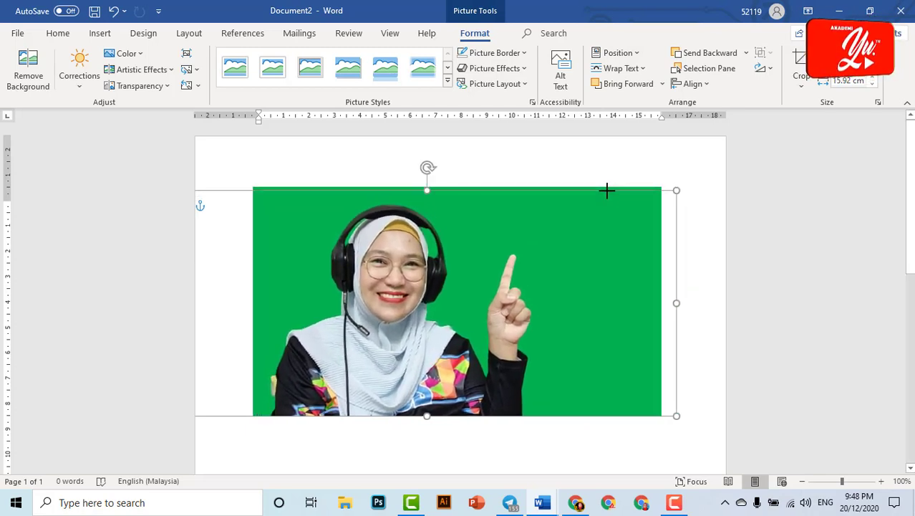
{"action": "left_click_drag", "start_coordinate": [392, 290], "coordinate": [381, 289]}
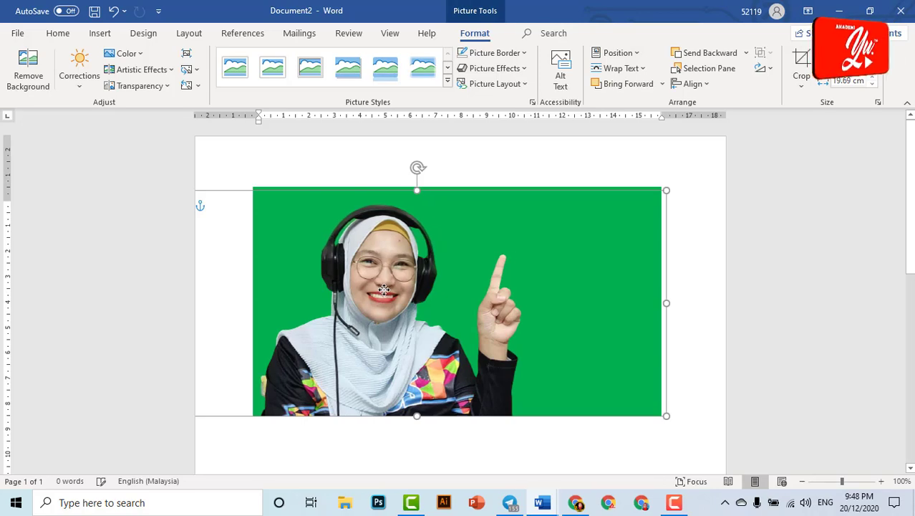
{"action": "left_click", "coordinate": [691, 316]}
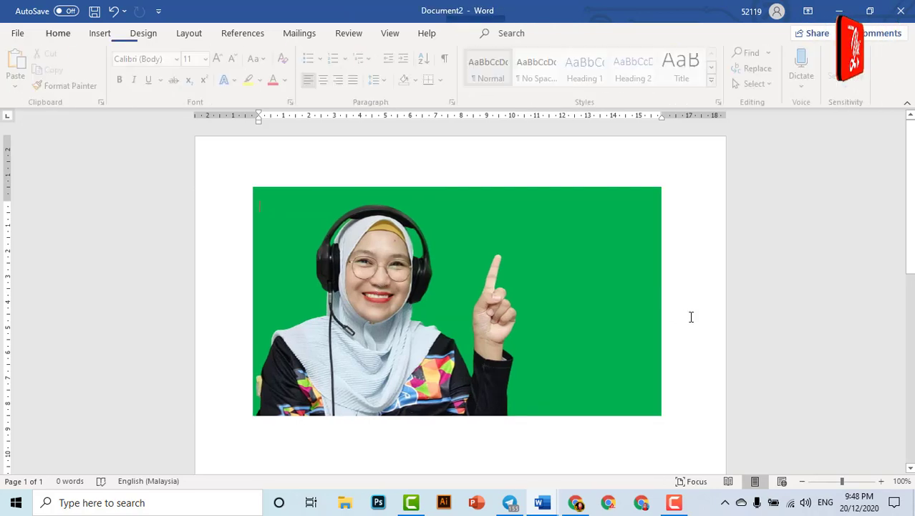
- Draw a text box right of the selfie reading 'SUBSCRIBE NOW' and widen it
{"action": "left_click", "coordinate": [631, 292]}
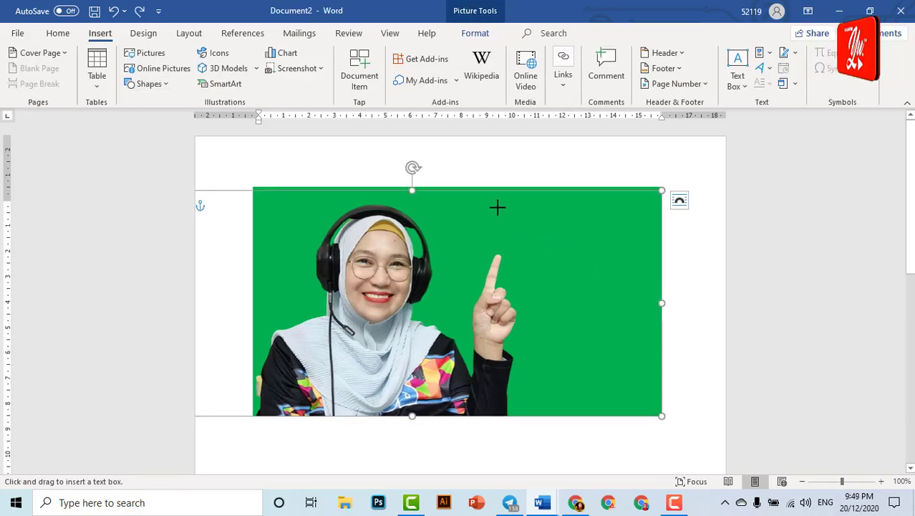
{"action": "left_click_drag", "start_coordinate": [574, 218], "coordinate": [593, 282]}
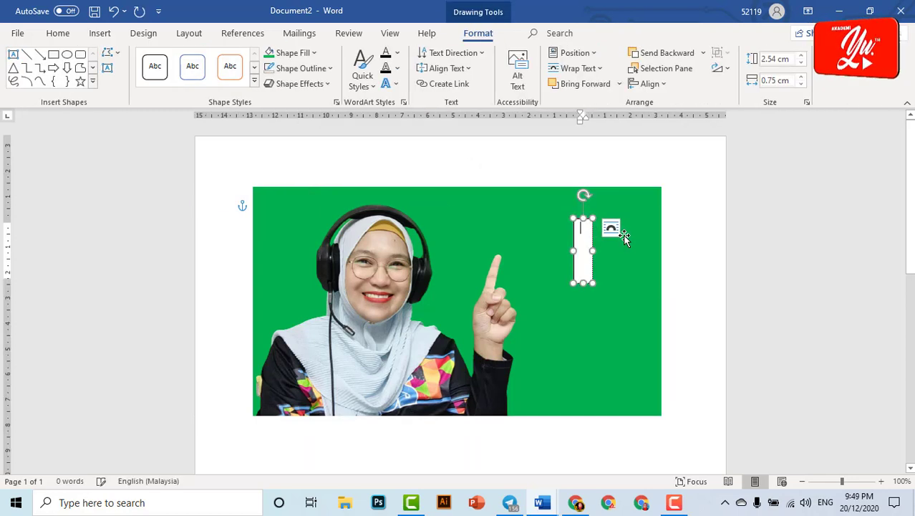
{"action": "type", "text": "SUB"}
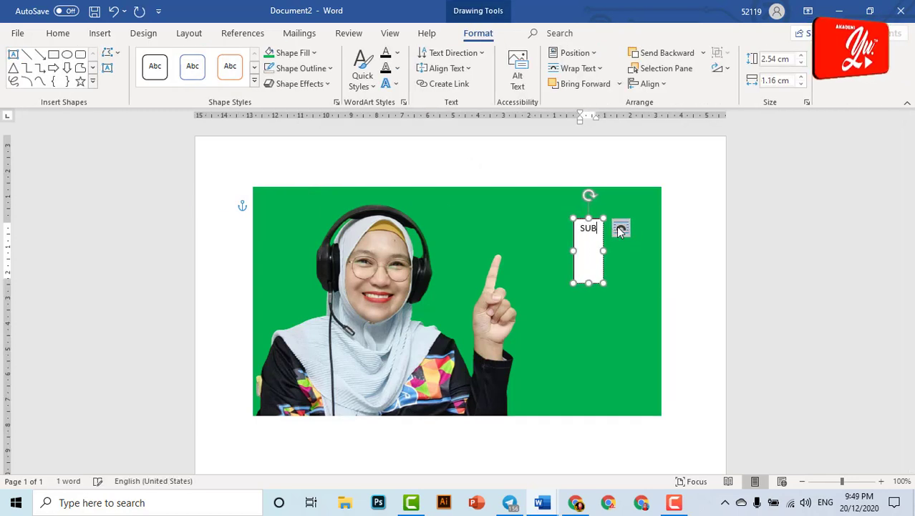
{"action": "type", "text": "SCRIBE"}
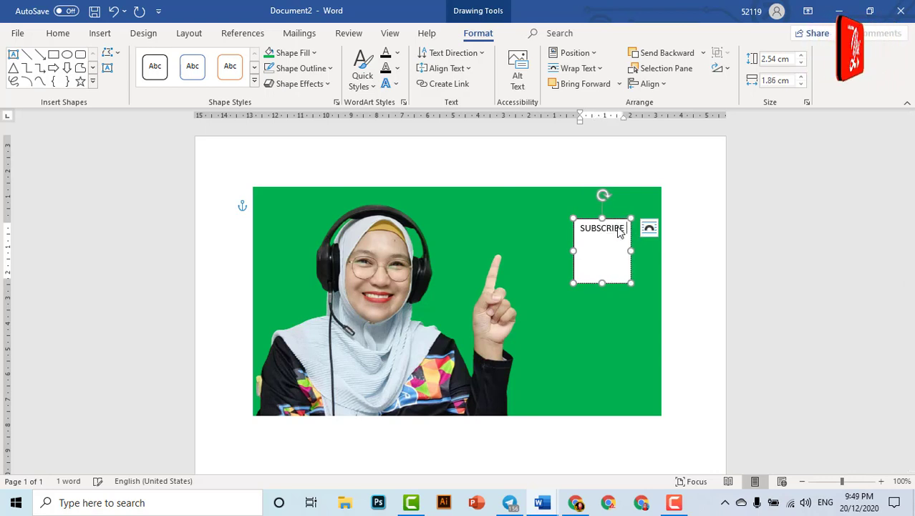
{"action": "type", "text": " NOW"}
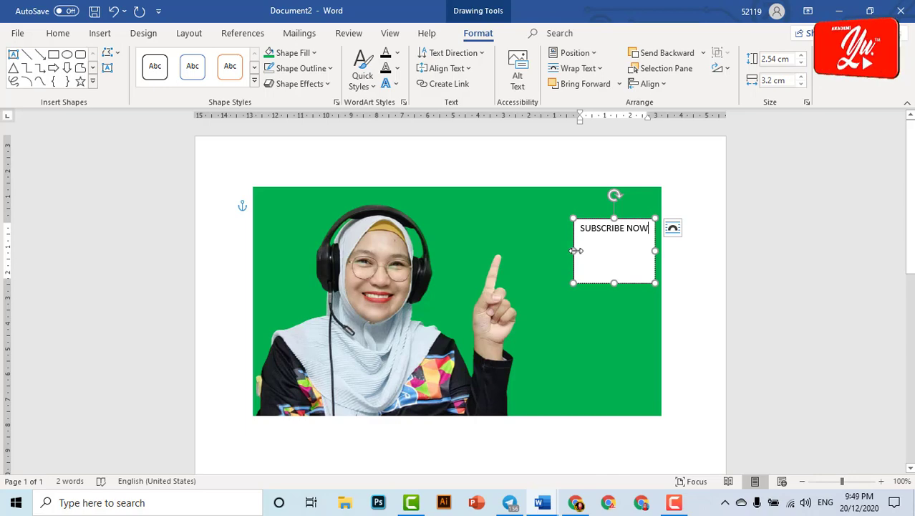
{"action": "left_click_drag", "start_coordinate": [577, 249], "coordinate": [424, 206]}
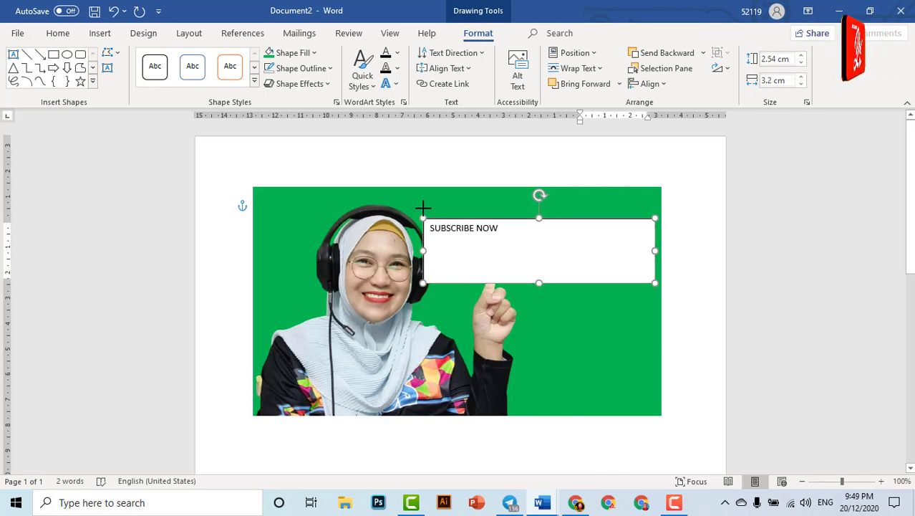
- Format SUBSCRIBE NOW as centred, bold 28 pt Century Gothic and shorten the box
{"action": "triple_click", "coordinate": [503, 227]}
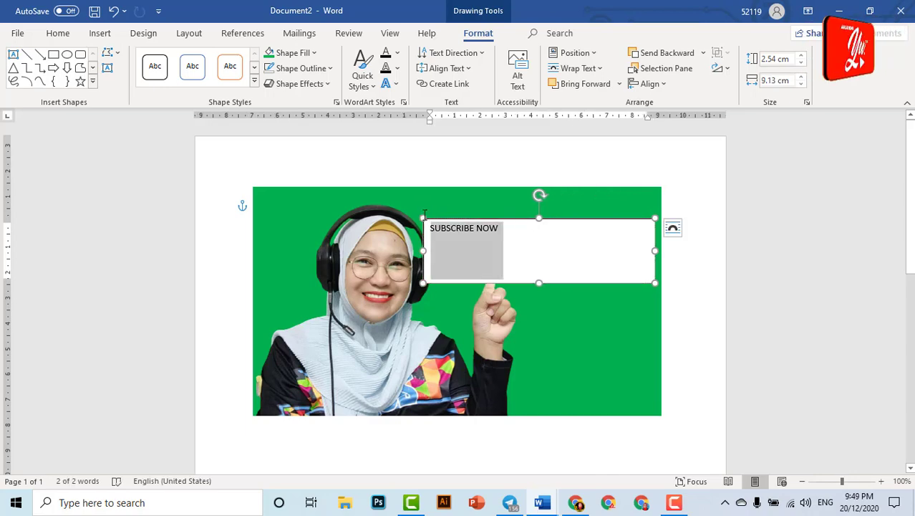
{"action": "left_click", "coordinate": [52, 36]}
{"action": "left_click", "coordinate": [209, 58]}
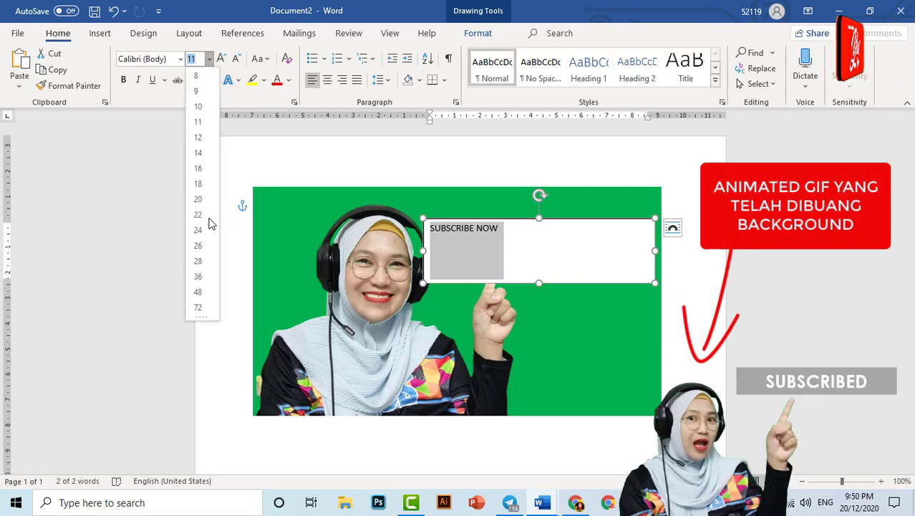
{"action": "left_click", "coordinate": [206, 261]}
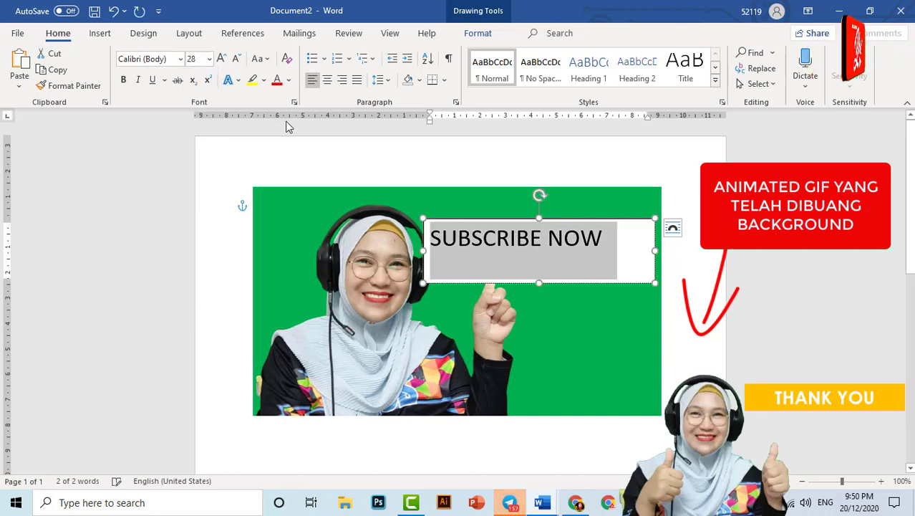
{"action": "left_click", "coordinate": [328, 80]}
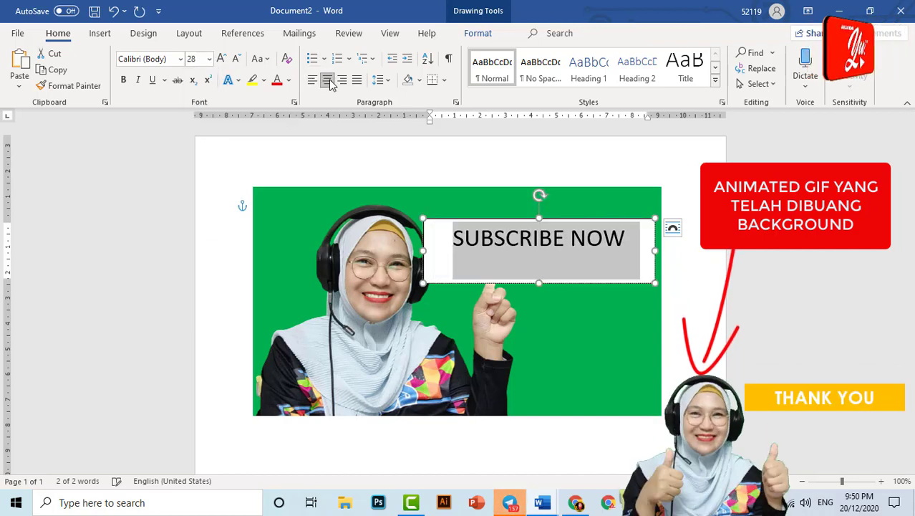
{"action": "left_click", "coordinate": [180, 59]}
{"action": "left_click", "coordinate": [192, 155]}
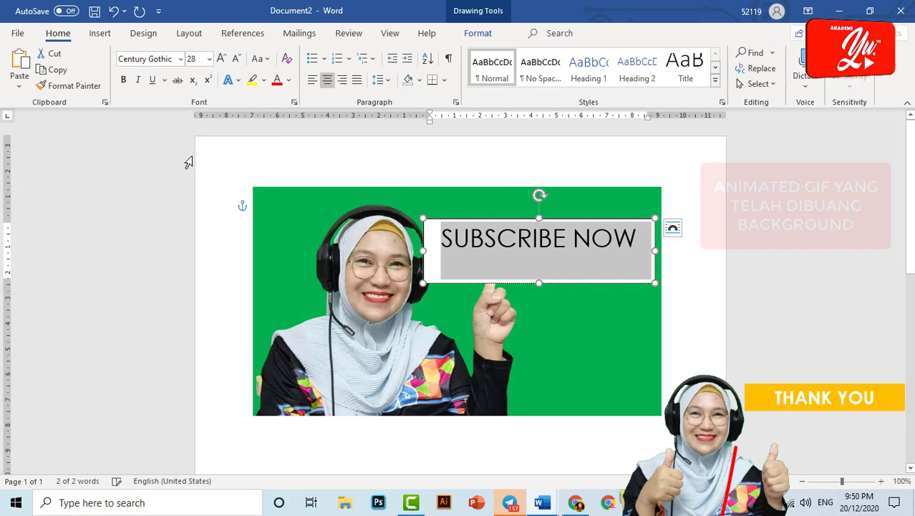
{"action": "left_click", "coordinate": [123, 80]}
{"action": "left_click_drag", "start_coordinate": [538, 279], "coordinate": [526, 255]}
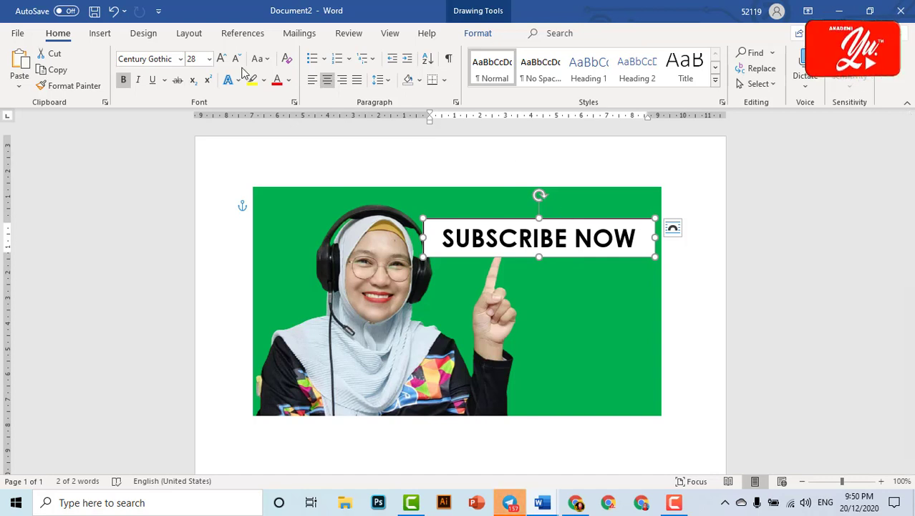
- Remove the SUBSCRIBE NOW box's fill and outline, and move it slightly up
{"action": "left_click", "coordinate": [464, 35]}
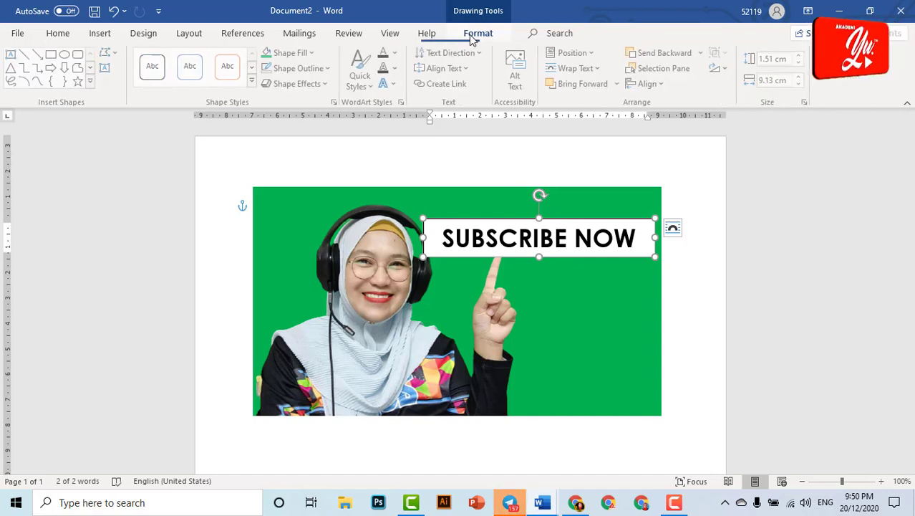
{"action": "left_click", "coordinate": [276, 56]}
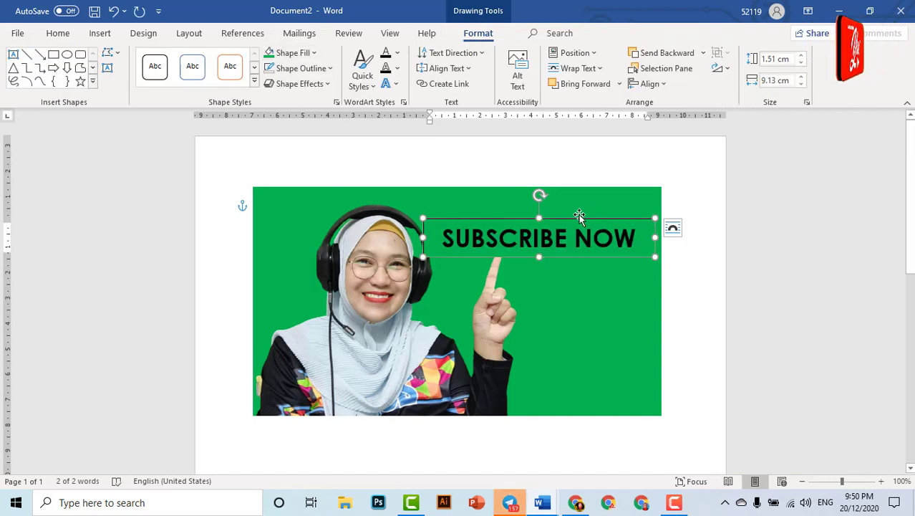
{"action": "left_click", "coordinate": [301, 68]}
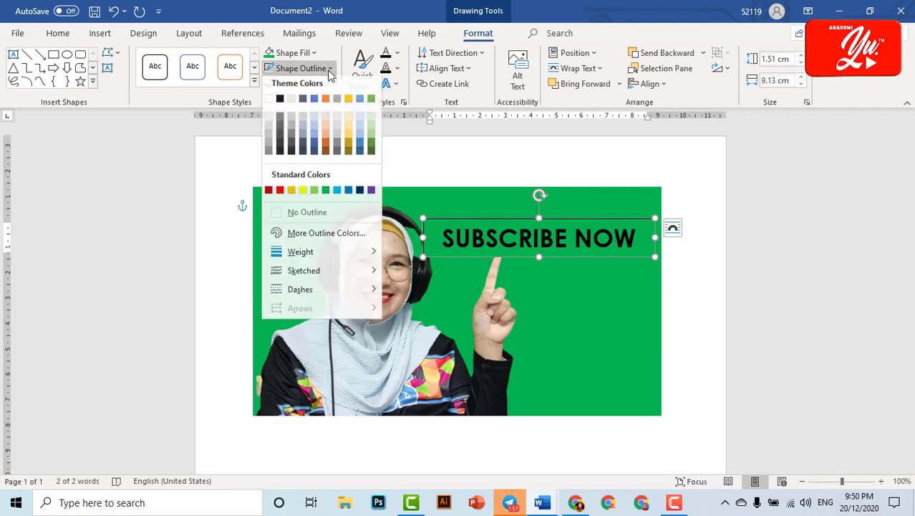
{"action": "left_click", "coordinate": [279, 215]}
{"action": "left_click", "coordinate": [766, 257]}
{"action": "left_click", "coordinate": [506, 223]}
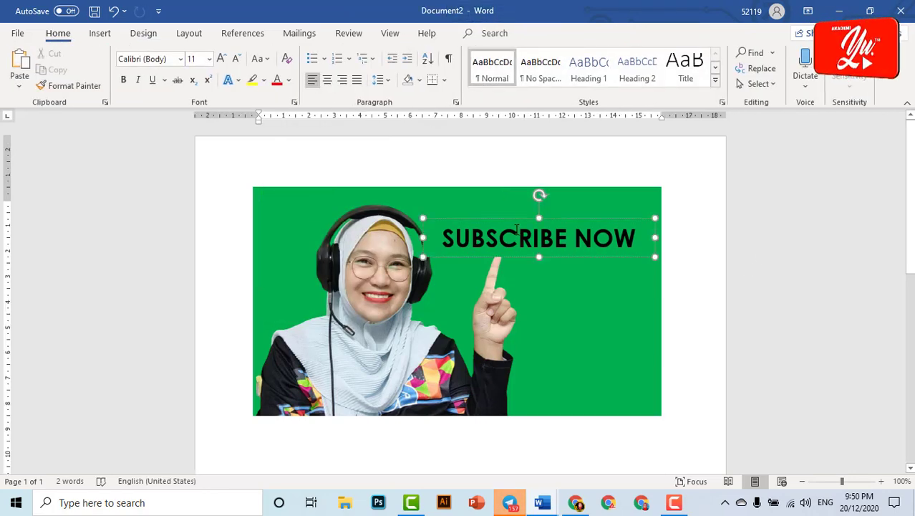
{"action": "left_click_drag", "start_coordinate": [506, 219], "coordinate": [513, 207]}
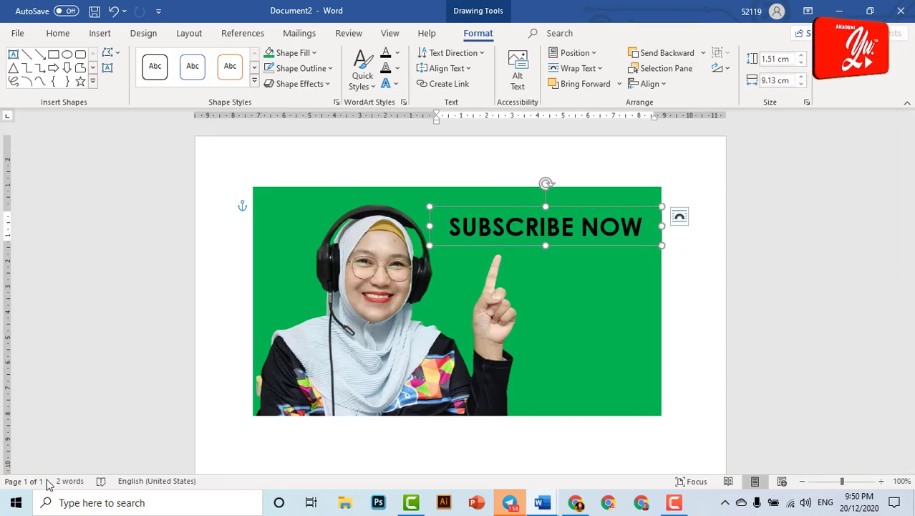
- Fill the SUBSCRIBE NOW box red and make its text white
{"action": "left_click", "coordinate": [490, 230]}
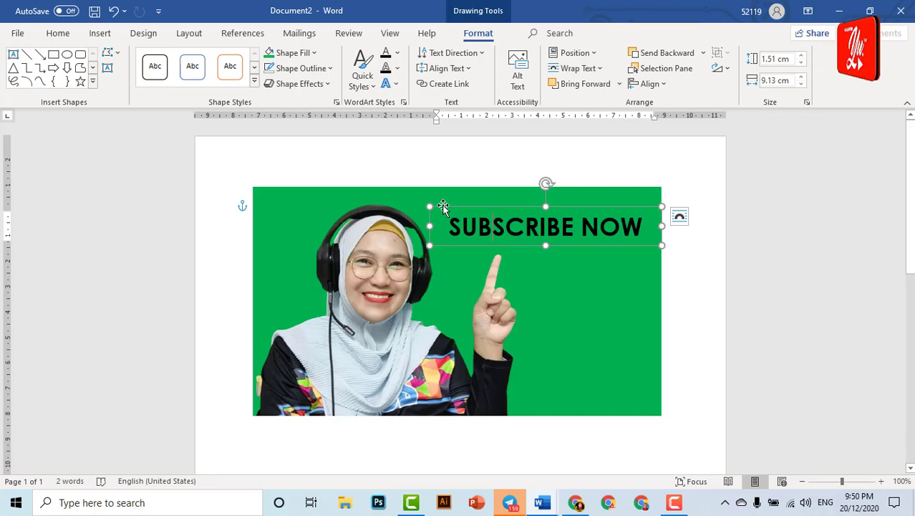
{"action": "left_click", "coordinate": [442, 207]}
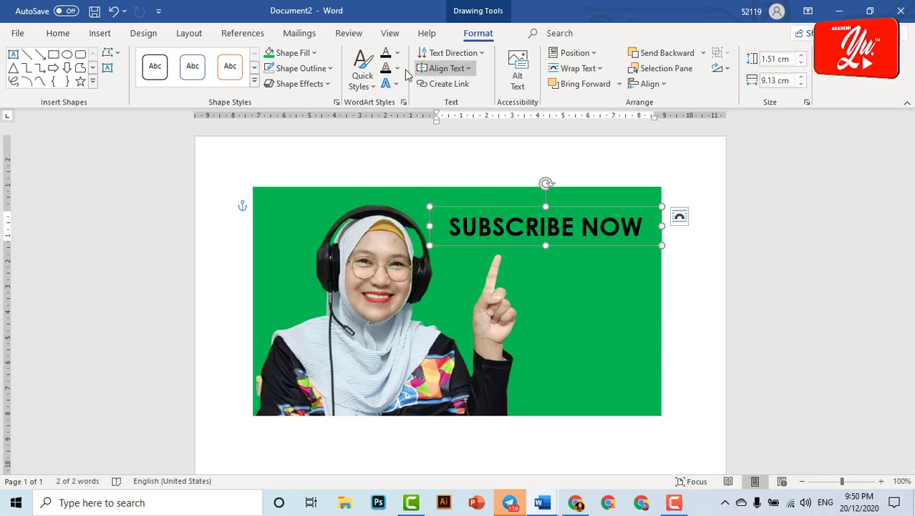
{"action": "left_click", "coordinate": [306, 54]}
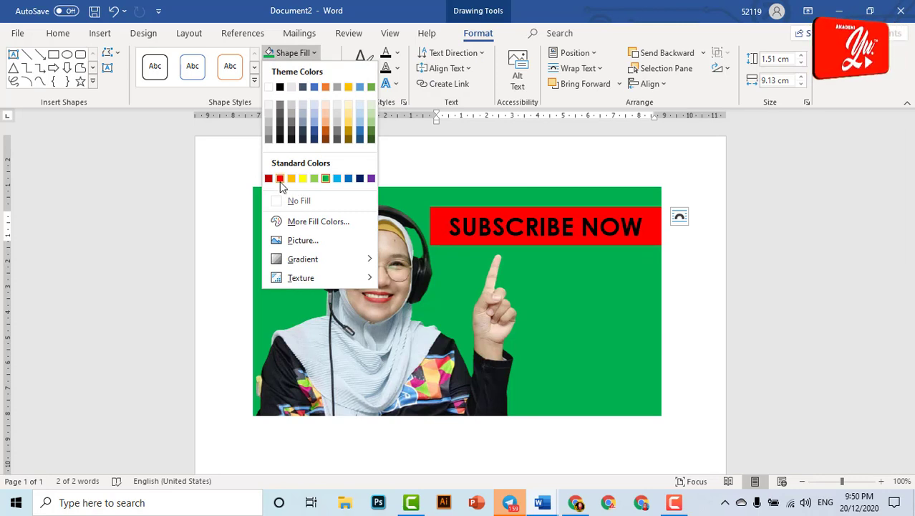
{"action": "left_click", "coordinate": [280, 179]}
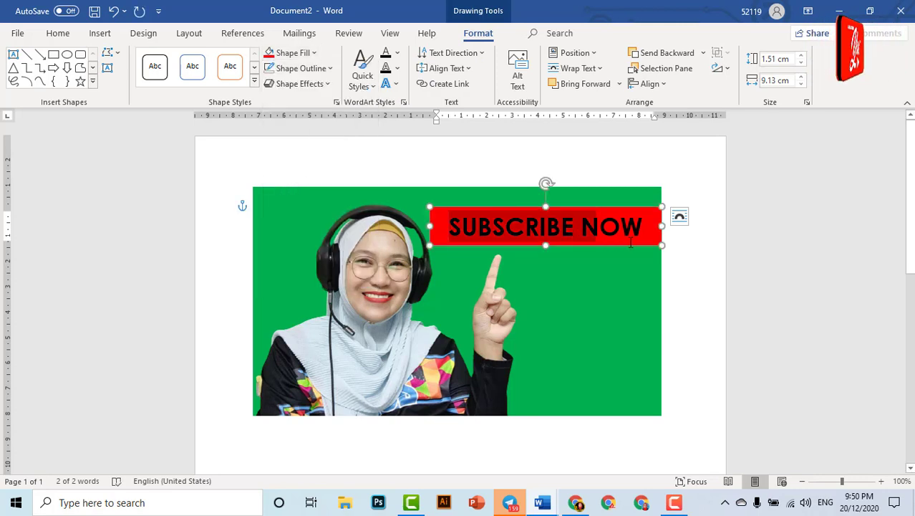
{"action": "left_click_drag", "start_coordinate": [448, 226], "coordinate": [658, 226]}
{"action": "left_click", "coordinate": [60, 34]}
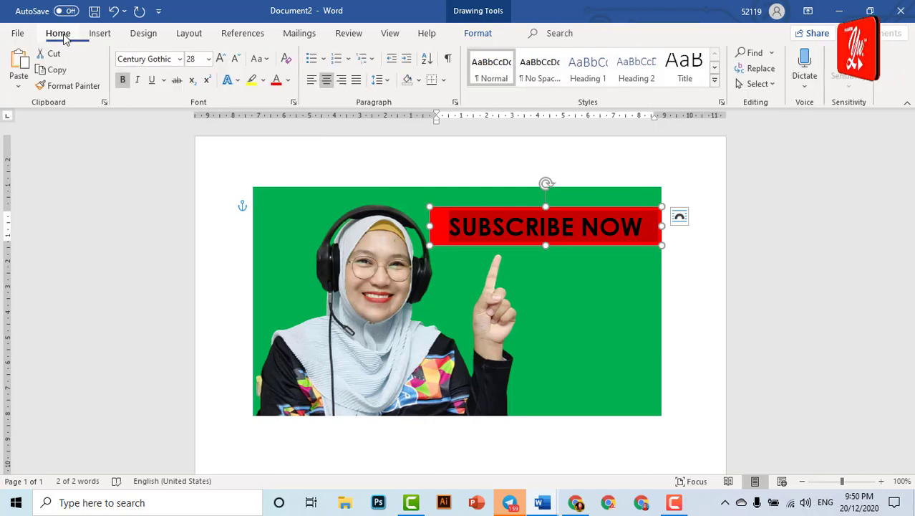
{"action": "left_click", "coordinate": [289, 84]}
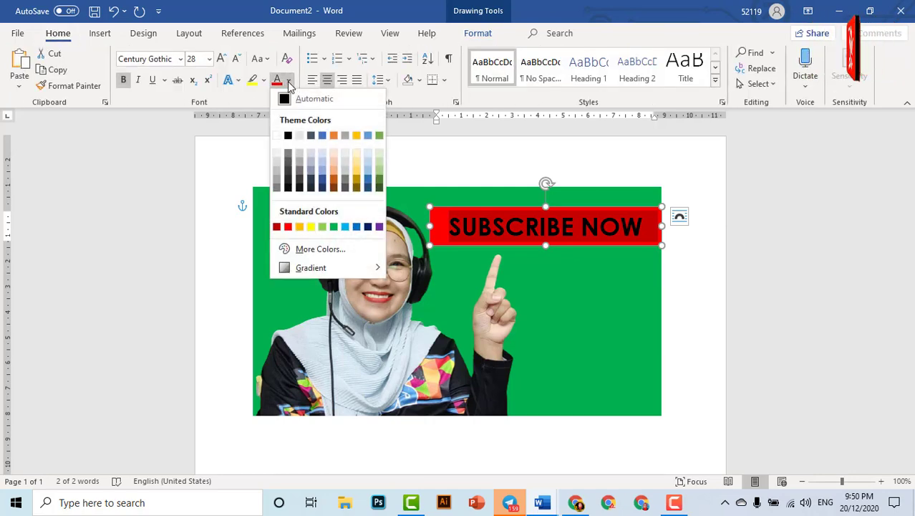
{"action": "left_click", "coordinate": [277, 134]}
{"action": "left_click", "coordinate": [703, 288]}
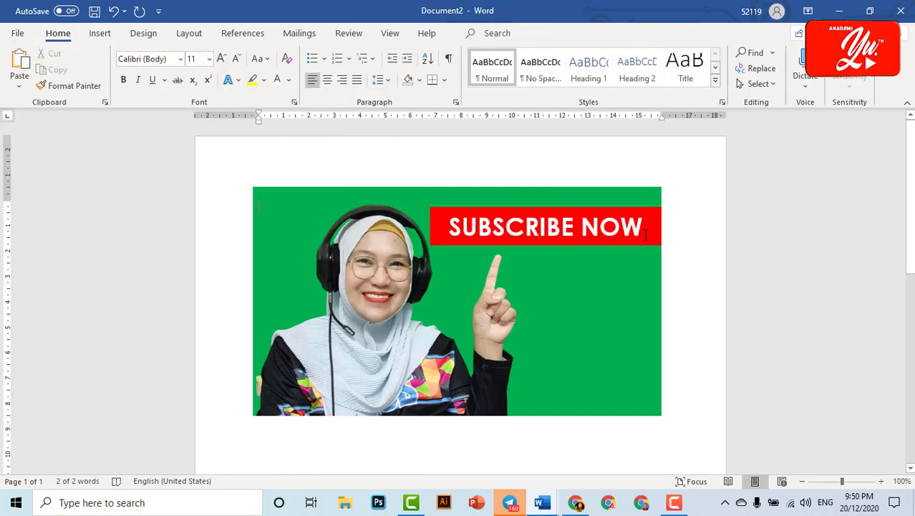
- Nudge the banner and photo left and narrow the banner from its left side
{"action": "left_click_drag", "start_coordinate": [628, 208], "coordinate": [622, 208]}
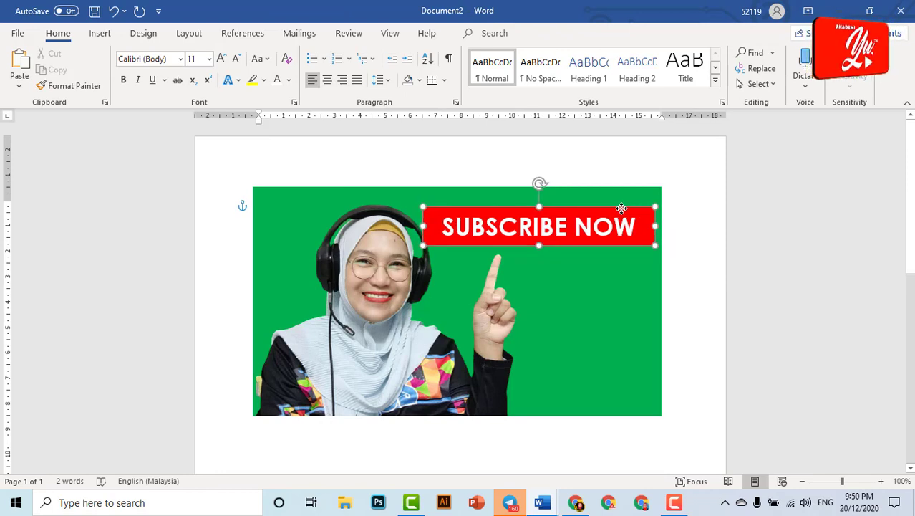
{"action": "left_click_drag", "start_coordinate": [394, 333], "coordinate": [395, 332]}
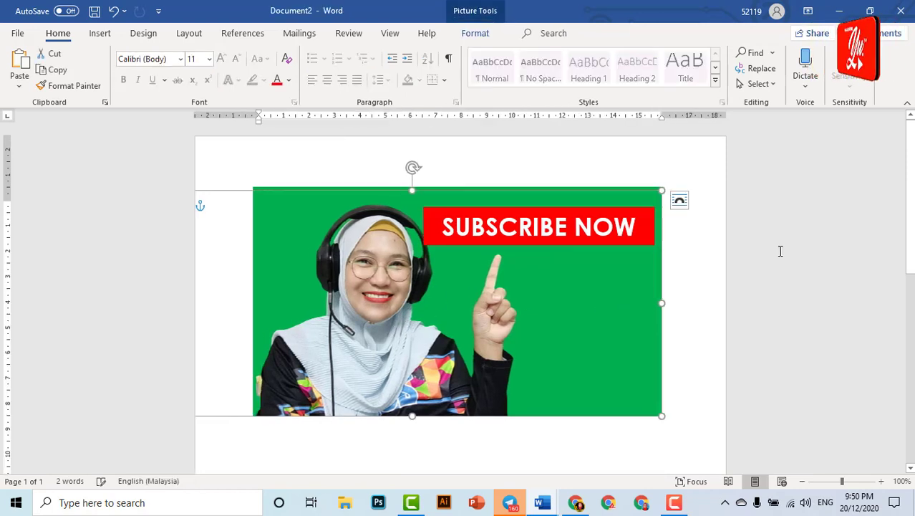
{"action": "left_click", "coordinate": [594, 226]}
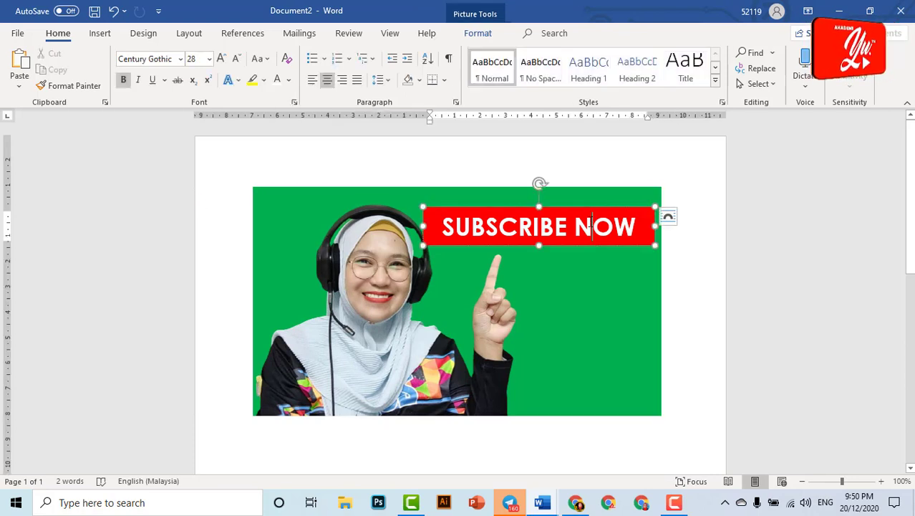
{"action": "left_click", "coordinate": [586, 209]}
{"action": "left_click_drag", "start_coordinate": [422, 246], "coordinate": [430, 244]}
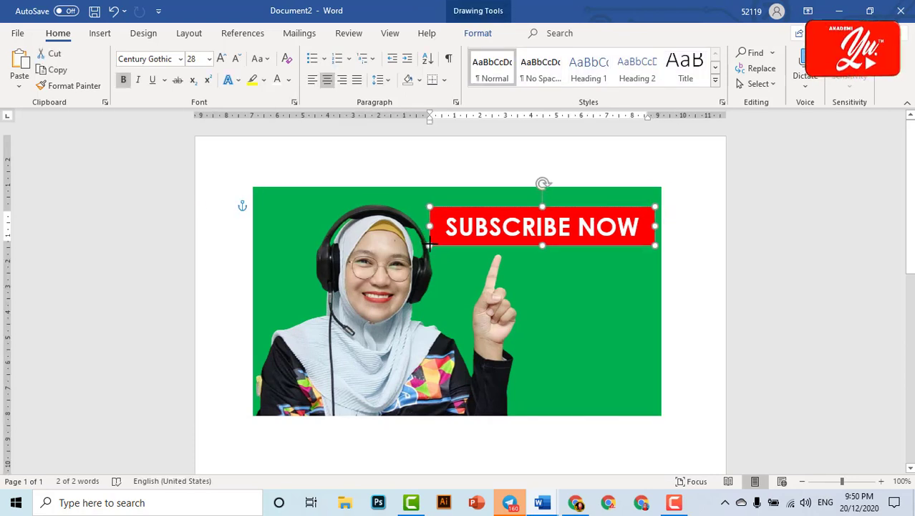
{"action": "left_click", "coordinate": [822, 285]}
- Add two empty lines above the photo, undoing an accidental extra paste
{"action": "scroll", "coordinate": [693, 332], "scroll_direction": "down", "scroll_amount": 2}
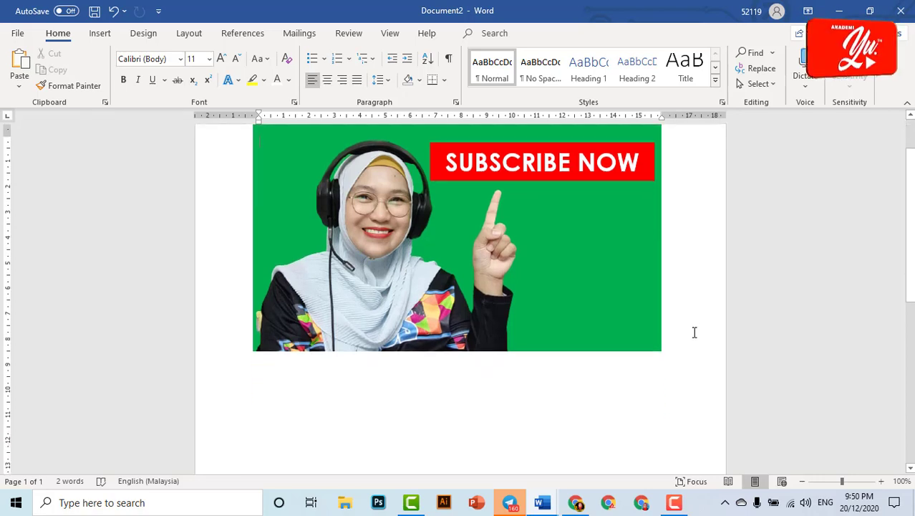
{"action": "left_click", "coordinate": [652, 328]}
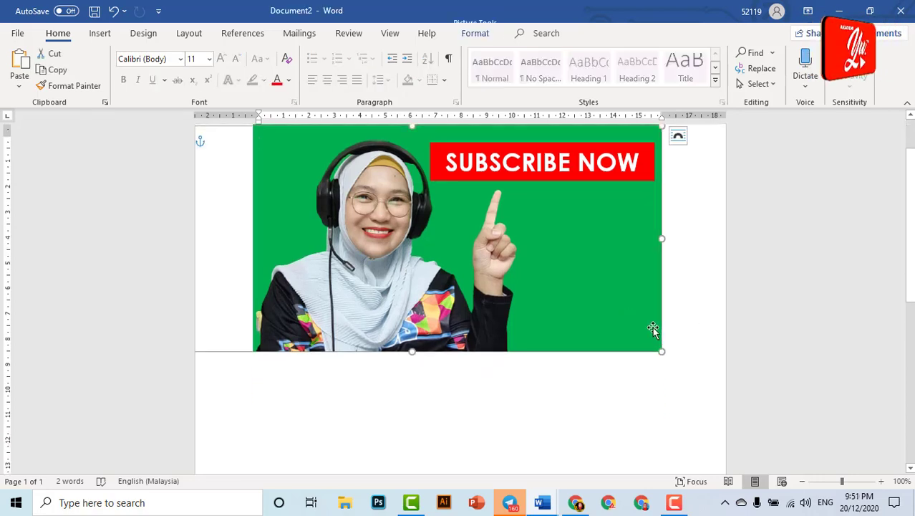
{"action": "scroll", "coordinate": [652, 328], "scroll_direction": "down", "scroll_amount": 2}
{"action": "scroll", "coordinate": [656, 332], "scroll_direction": "down", "scroll_amount": 4}
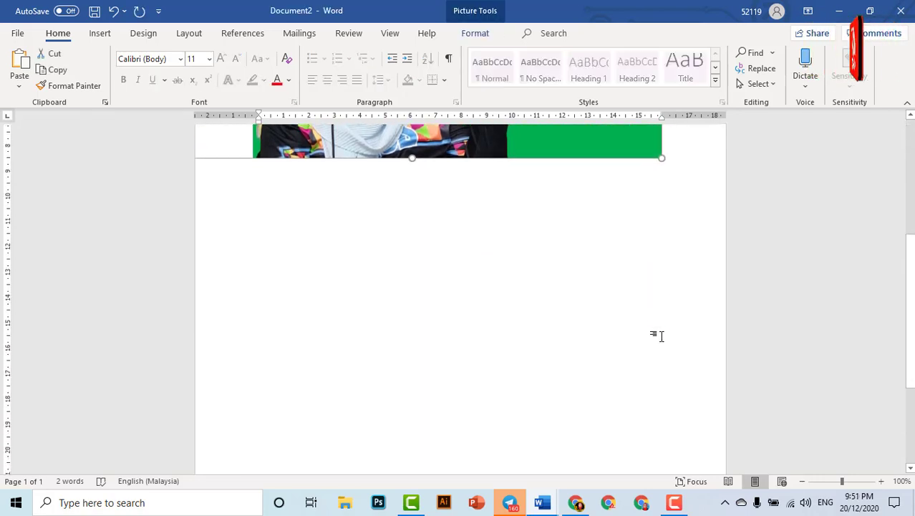
{"action": "left_click", "coordinate": [657, 331]}
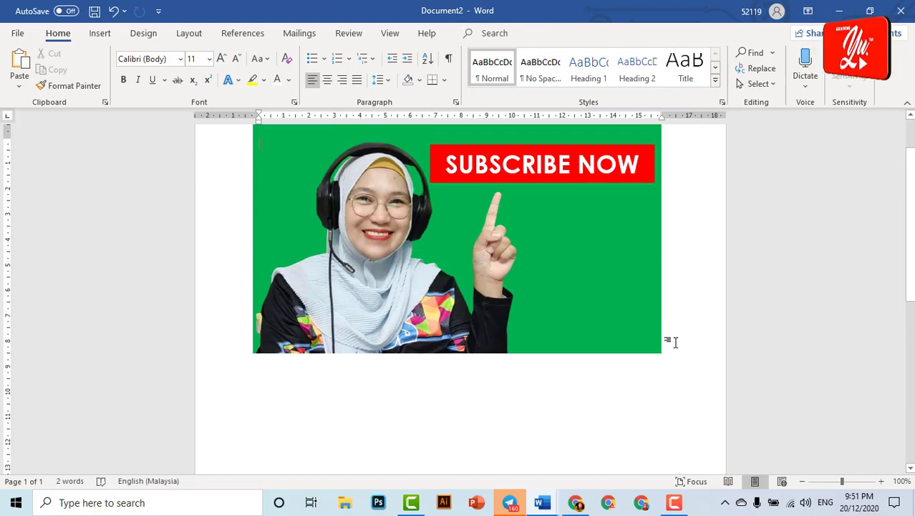
{"action": "key", "text": "Return"}
{"action": "key", "text": "Return"}
{"action": "key", "text": "Return"}
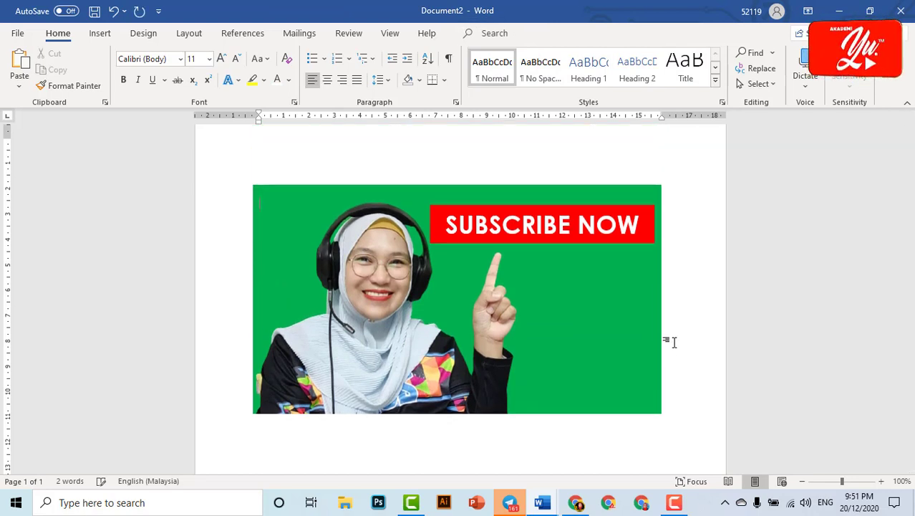
{"action": "key", "text": "Return"}
{"action": "key", "text": "Return"}
{"action": "key", "text": "Return"}
{"action": "key", "text": "Return"}
{"action": "key", "text": "Return"}
{"action": "key", "text": "Return"}
{"action": "key", "text": "Return"}
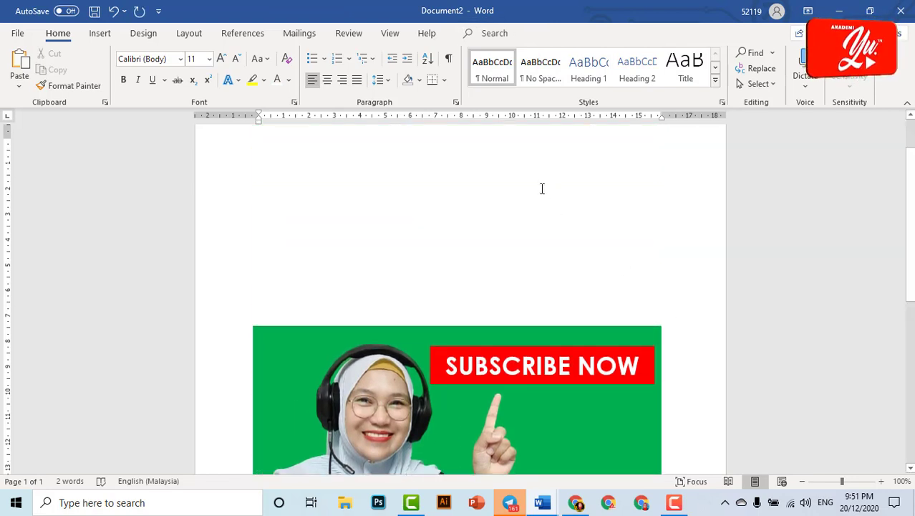
{"action": "key", "text": "ctrl+v"}
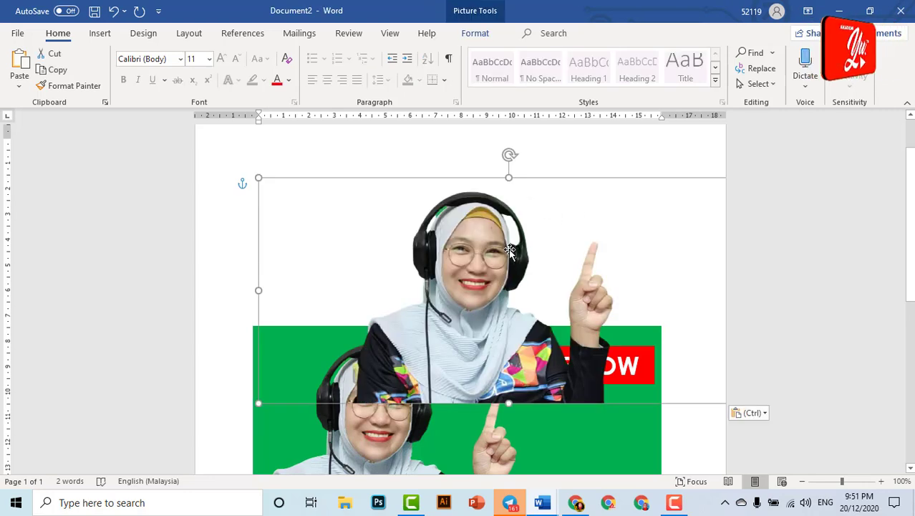
{"action": "key", "text": "ctrl+z"}
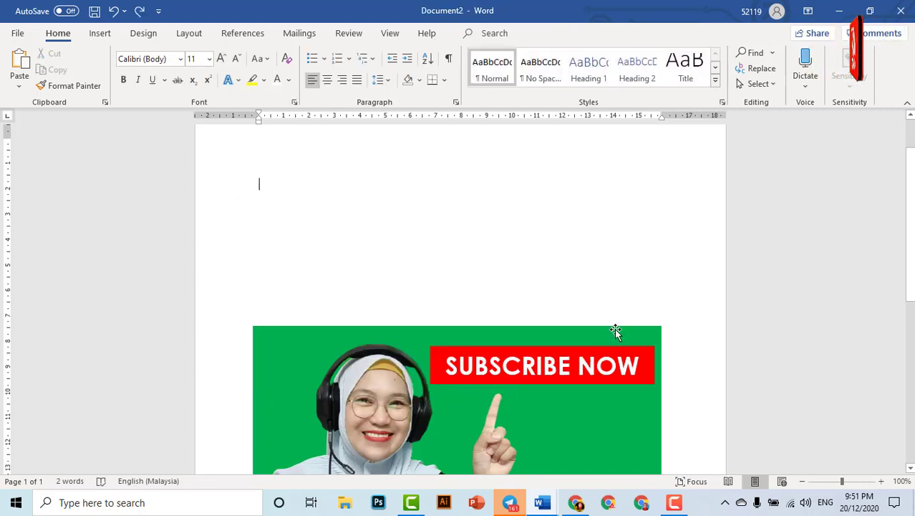
- Paste the copied green block above the photo and nudge it left to align
{"action": "left_click", "coordinate": [616, 330]}
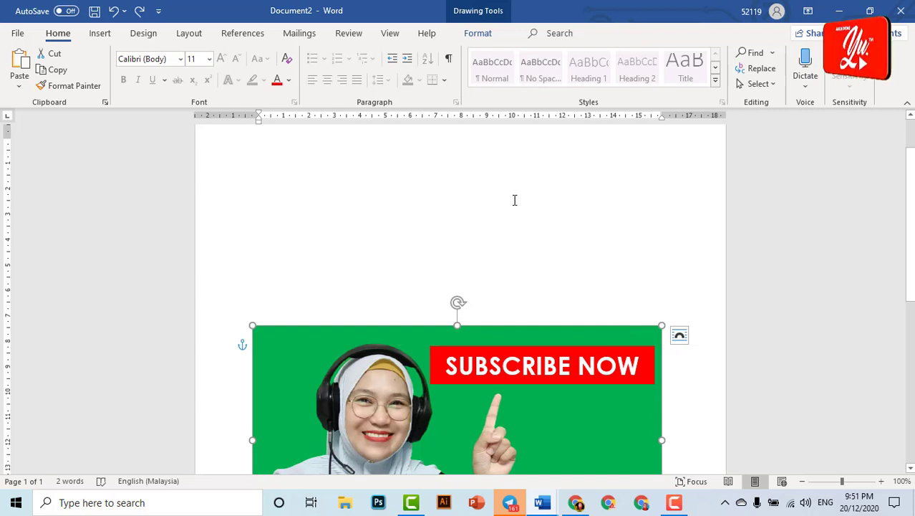
{"action": "left_click", "coordinate": [437, 190]}
{"action": "key", "text": "ctrl+v"}
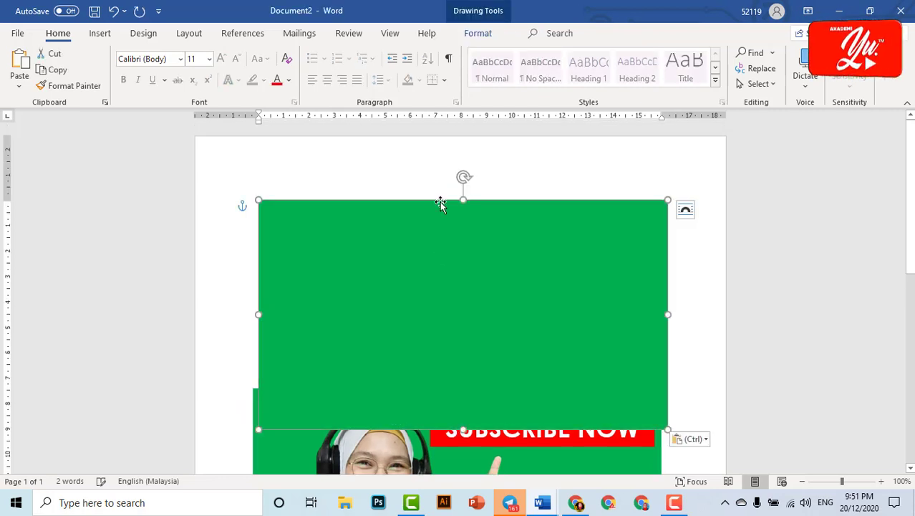
{"action": "left_click", "coordinate": [254, 331]}
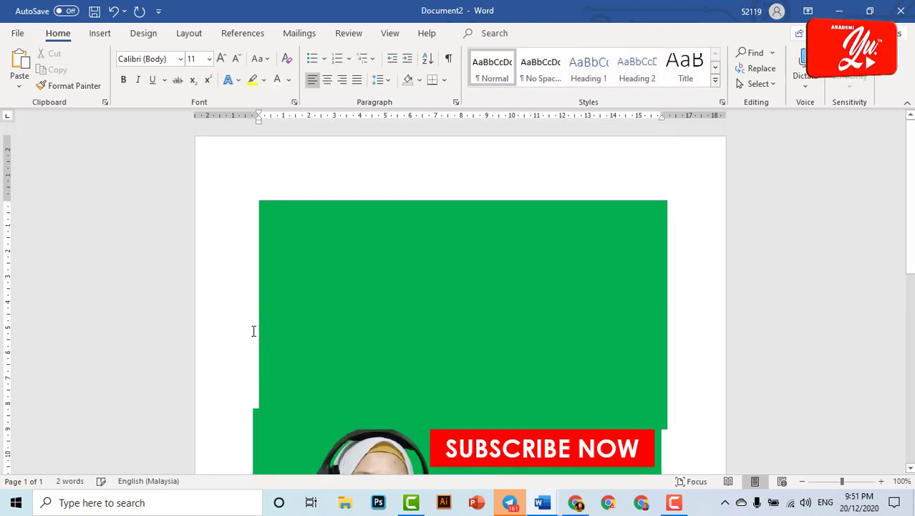
{"action": "left_click_drag", "start_coordinate": [318, 306], "coordinate": [314, 296]}
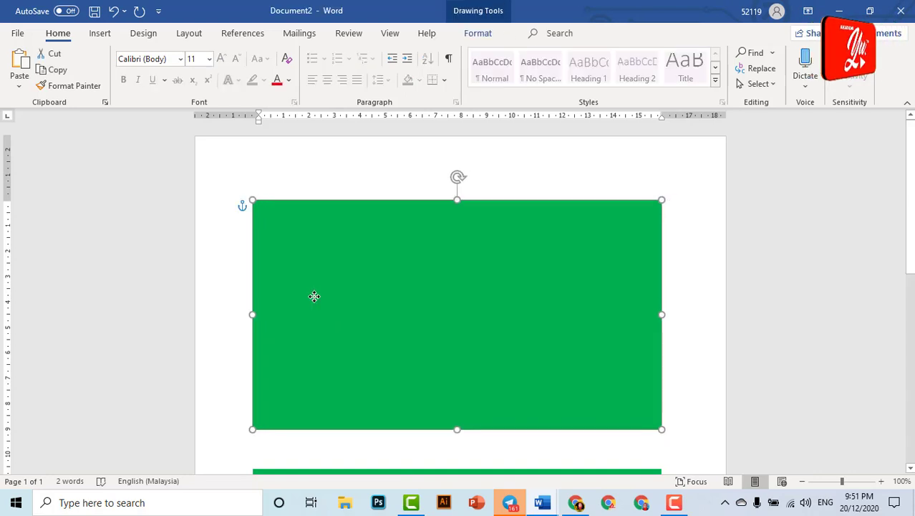
- Insert the green-screen selfie photo and set its layout to In Front of Text
{"action": "left_click", "coordinate": [103, 35]}
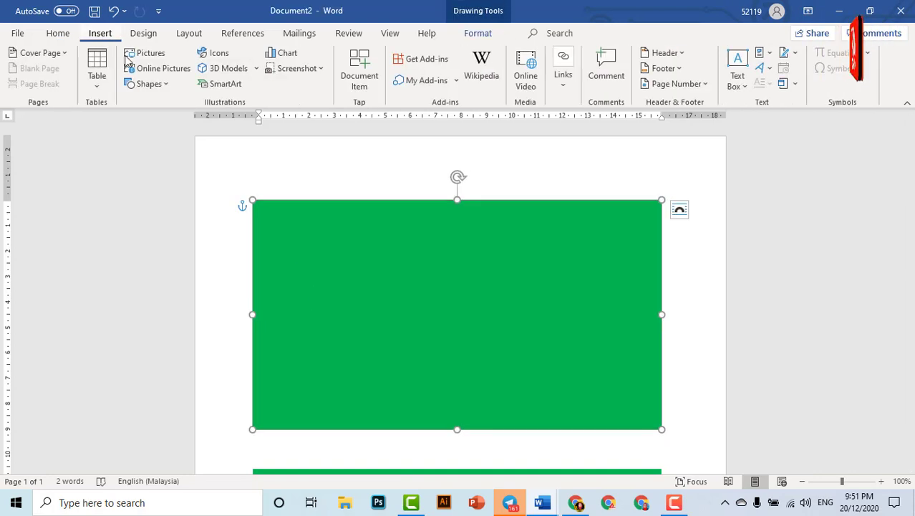
{"action": "left_click", "coordinate": [136, 53]}
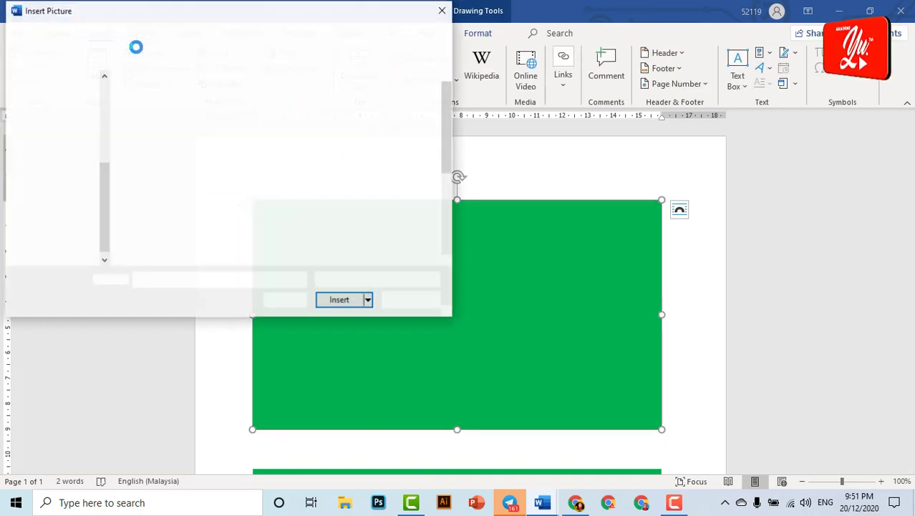
{"action": "scroll", "coordinate": [352, 229], "scroll_direction": "down", "scroll_amount": 2}
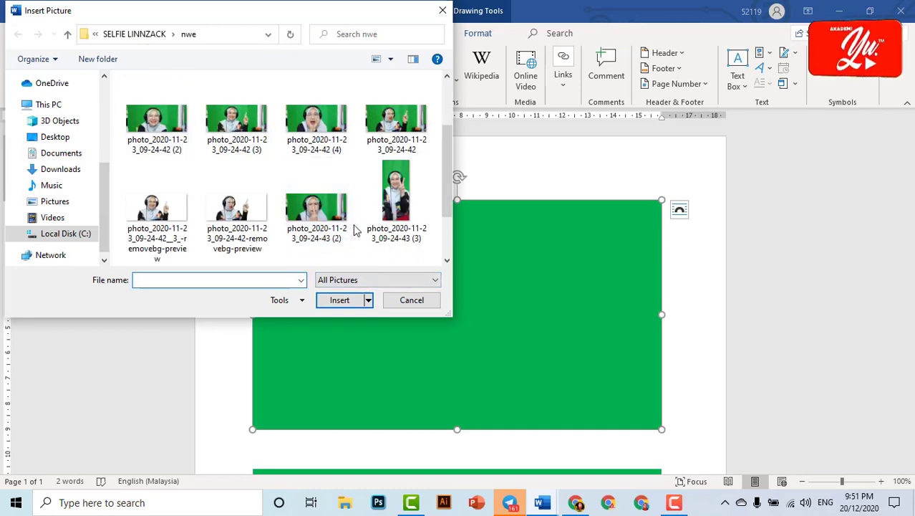
{"action": "left_click", "coordinate": [240, 215]}
{"action": "left_click", "coordinate": [337, 301]}
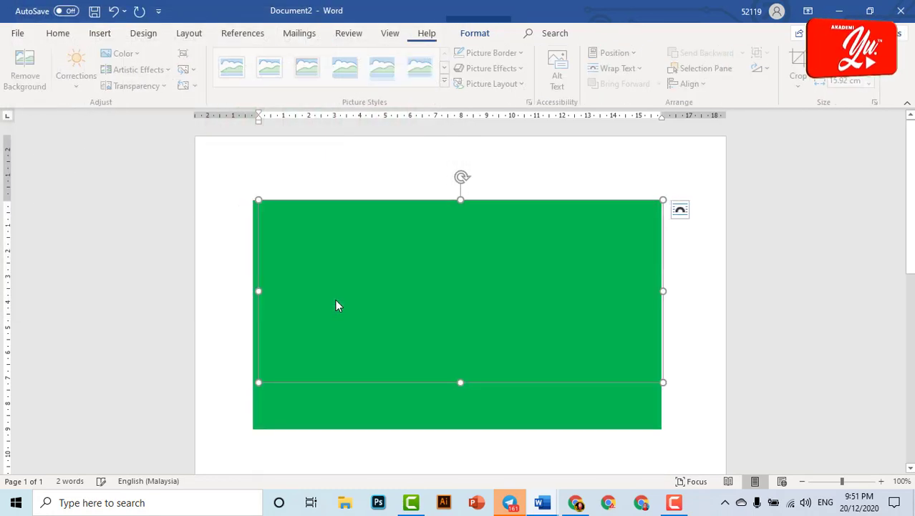
{"action": "left_click", "coordinate": [681, 210]}
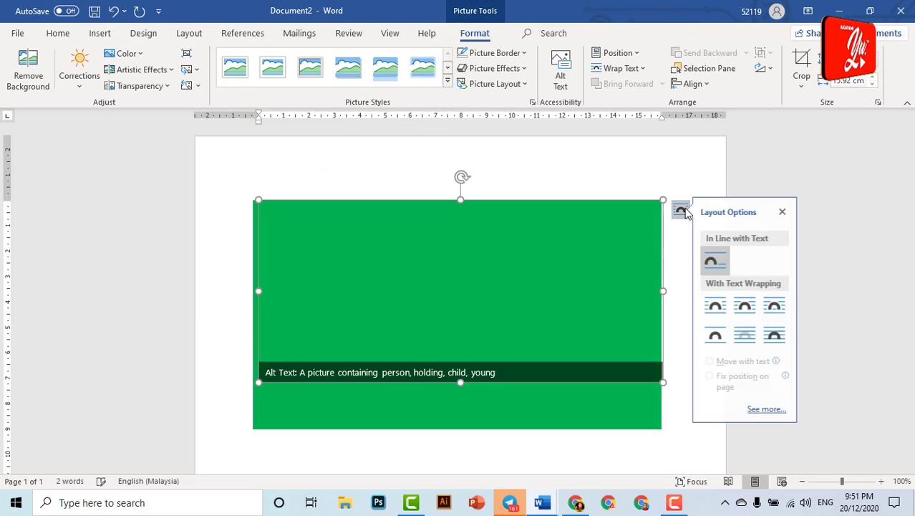
{"action": "left_click", "coordinate": [780, 335]}
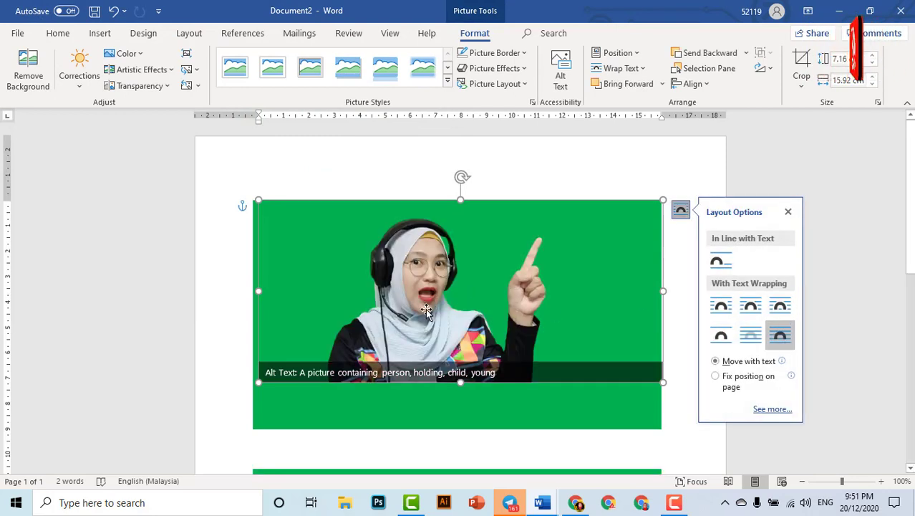
- Move and resize the selfie so it fills the upper green block
{"action": "left_click_drag", "start_coordinate": [426, 310], "coordinate": [354, 302]}
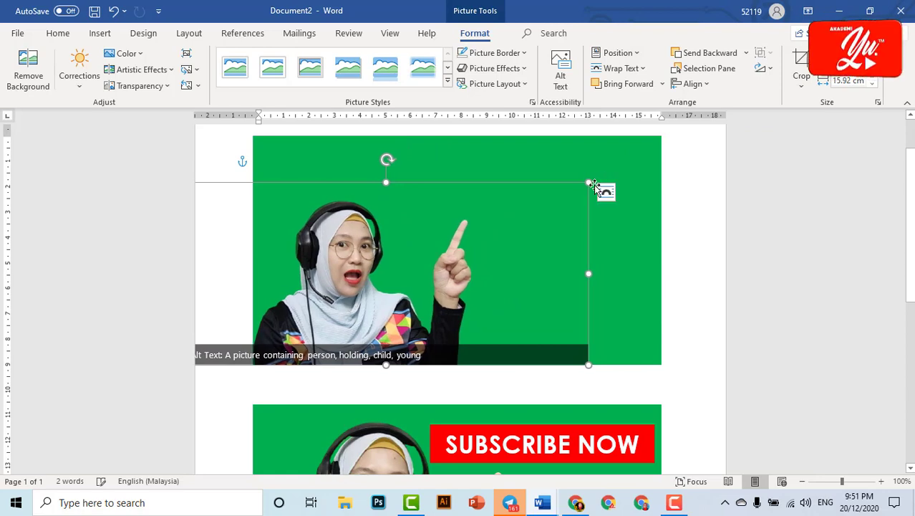
{"action": "left_click_drag", "start_coordinate": [586, 184], "coordinate": [592, 186]}
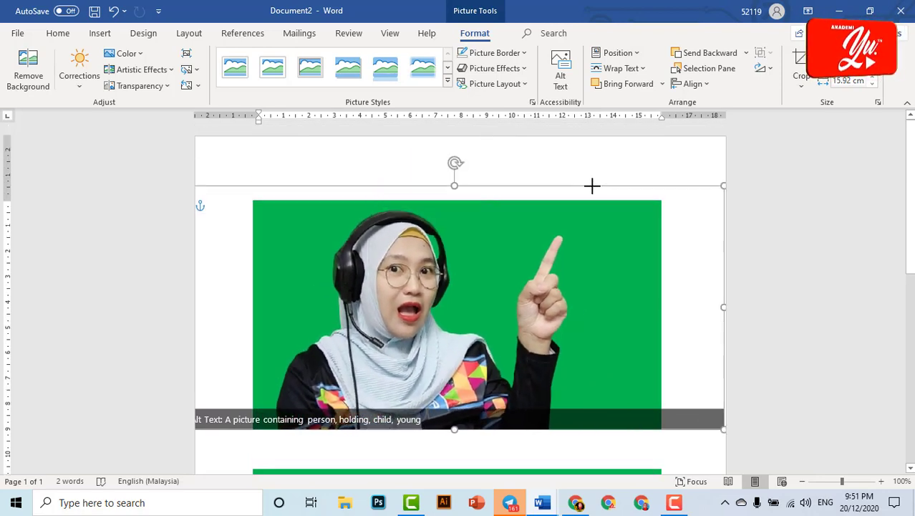
{"action": "scroll", "coordinate": [657, 267], "scroll_direction": "down", "scroll_amount": 6}
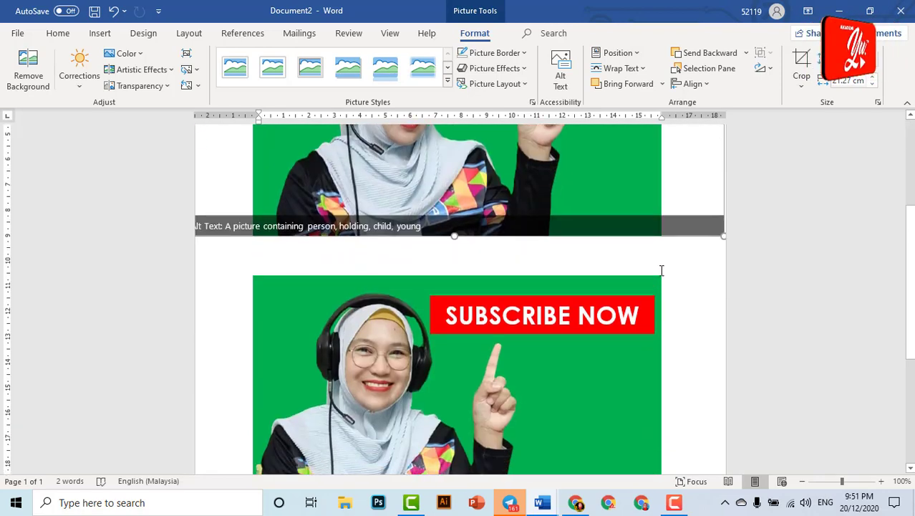
{"action": "scroll", "coordinate": [659, 272], "scroll_direction": "up", "scroll_amount": 5}
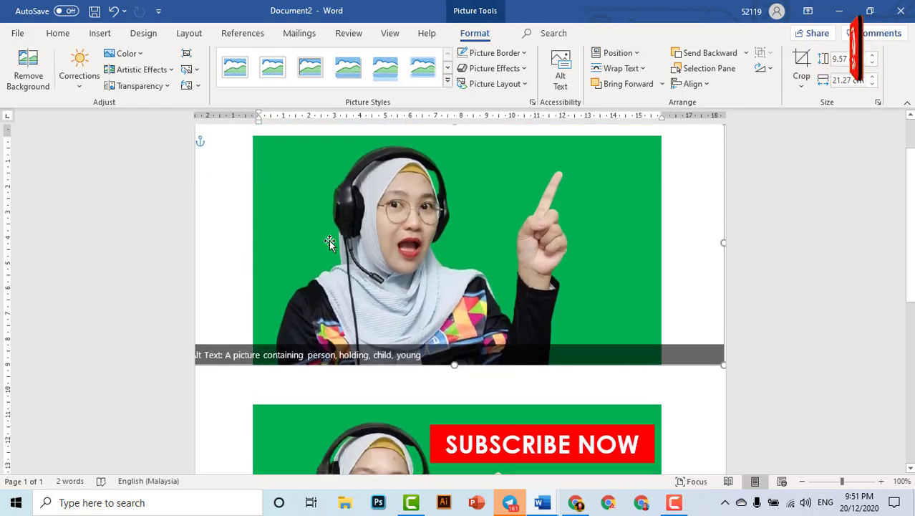
{"action": "left_click_drag", "start_coordinate": [389, 278], "coordinate": [366, 276]}
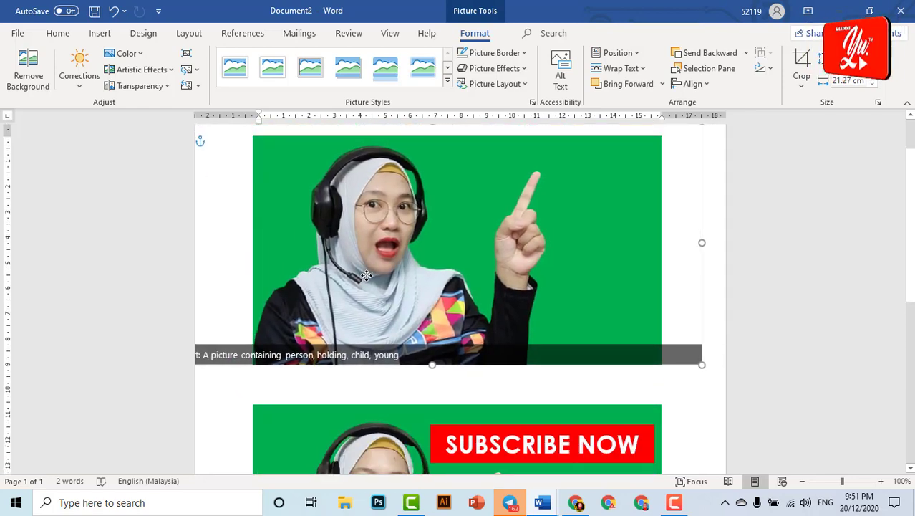
{"action": "scroll", "coordinate": [533, 306], "scroll_direction": "down", "scroll_amount": 2}
{"action": "scroll", "coordinate": [533, 303], "scroll_direction": "up", "scroll_amount": 1}
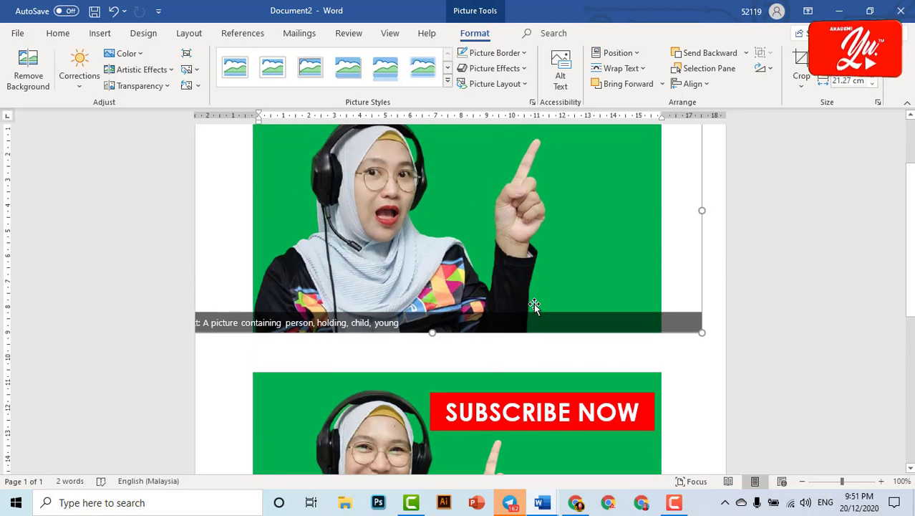
{"action": "scroll", "coordinate": [535, 304], "scroll_direction": "down", "scroll_amount": 2}
{"action": "scroll", "coordinate": [534, 303], "scroll_direction": "up", "scroll_amount": 3}
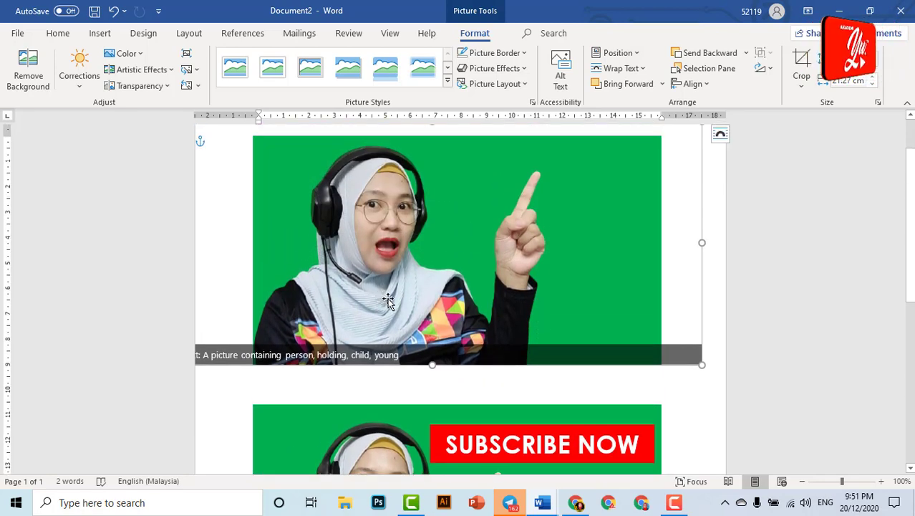
{"action": "scroll", "coordinate": [388, 300], "scroll_direction": "down", "scroll_amount": 5}
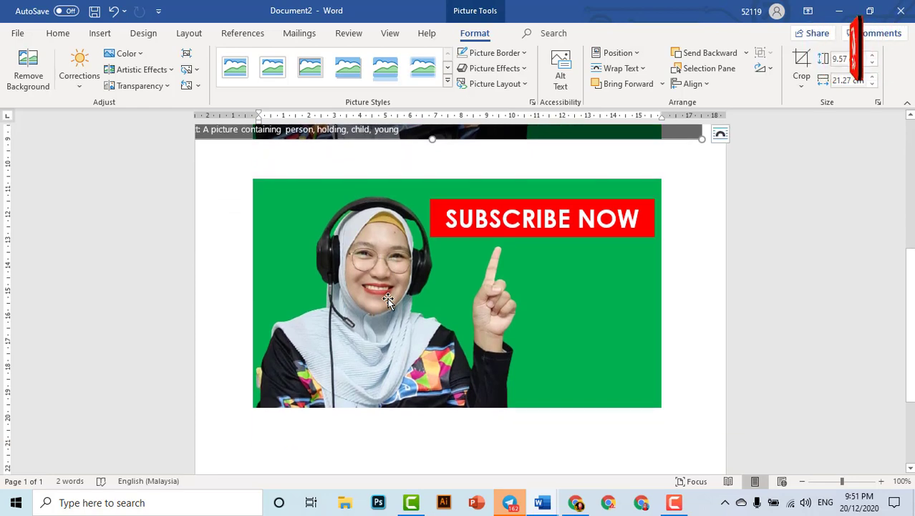
{"action": "scroll", "coordinate": [387, 298], "scroll_direction": "up", "scroll_amount": 1}
{"action": "scroll", "coordinate": [387, 298], "scroll_direction": "up", "scroll_amount": 3}
{"action": "scroll", "coordinate": [378, 288], "scroll_direction": "up", "scroll_amount": 3}
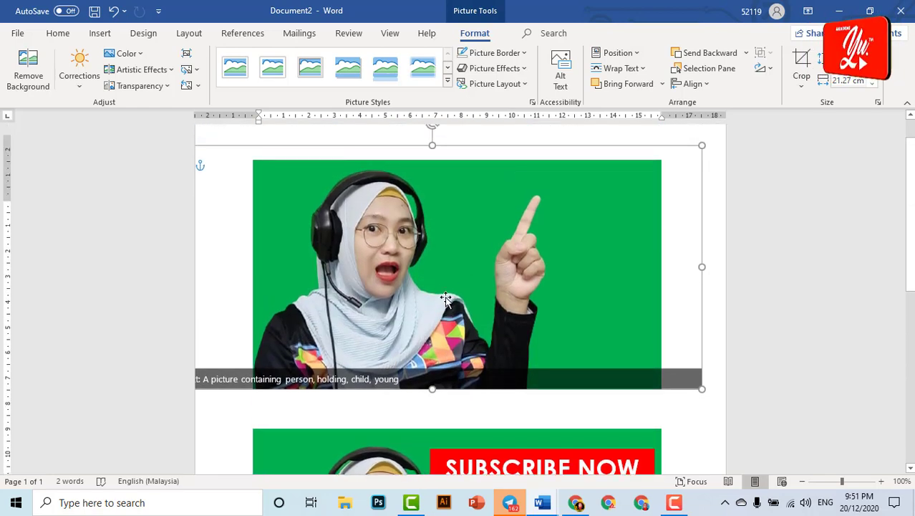
{"action": "left_click_drag", "start_coordinate": [701, 186], "coordinate": [666, 207]}
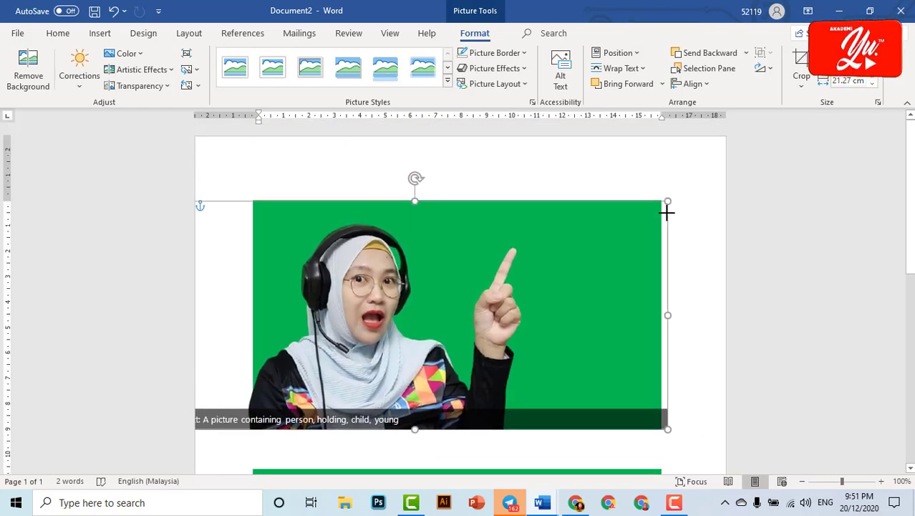
{"action": "scroll", "coordinate": [656, 287], "scroll_direction": "down", "scroll_amount": 3}
{"action": "left_click", "coordinate": [386, 430]}
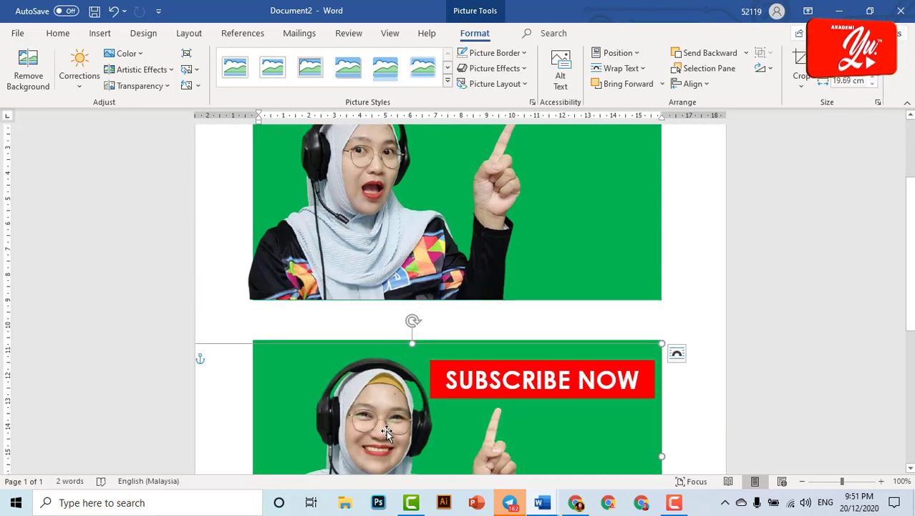
{"action": "scroll", "coordinate": [390, 430], "scroll_direction": "down", "scroll_amount": 2}
{"action": "scroll", "coordinate": [403, 427], "scroll_direction": "down", "scroll_amount": 3}
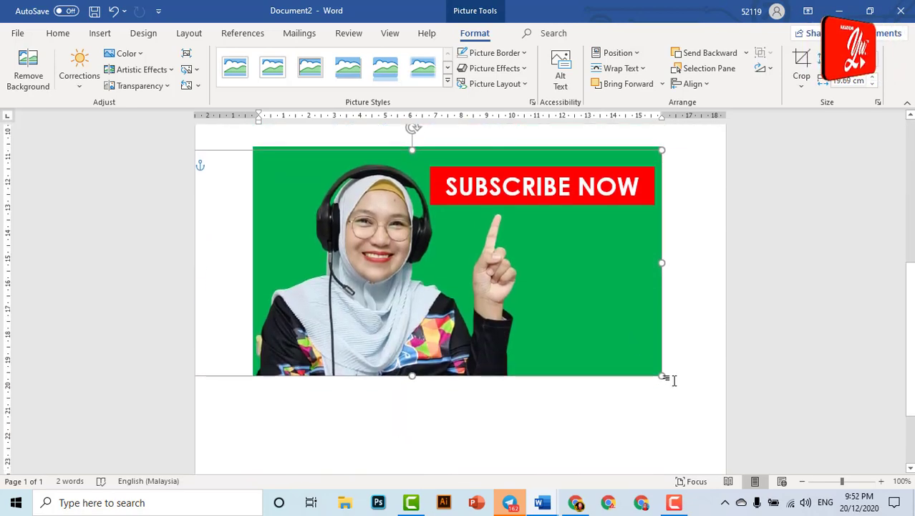
{"action": "scroll", "coordinate": [605, 326], "scroll_direction": "up", "scroll_amount": 5}
{"action": "scroll", "coordinate": [605, 326], "scroll_direction": "up", "scroll_amount": 2}
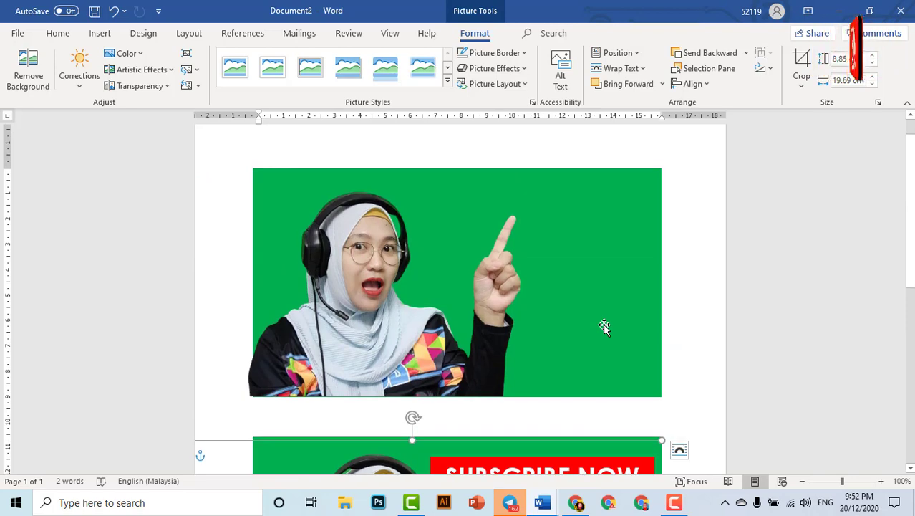
{"action": "scroll", "coordinate": [604, 326], "scroll_direction": "down", "scroll_amount": 2}
{"action": "scroll", "coordinate": [604, 326], "scroll_direction": "up", "scroll_amount": 3}
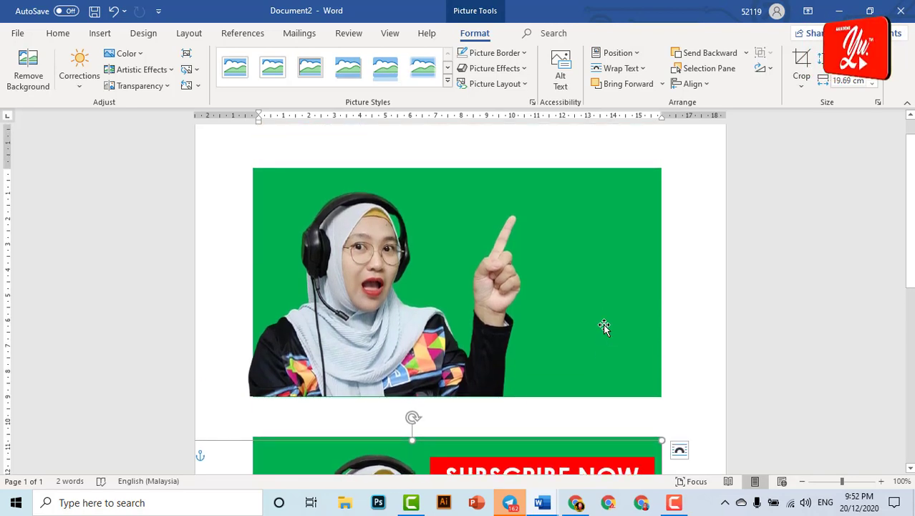
{"action": "scroll", "coordinate": [605, 326], "scroll_direction": "down", "scroll_amount": 3}
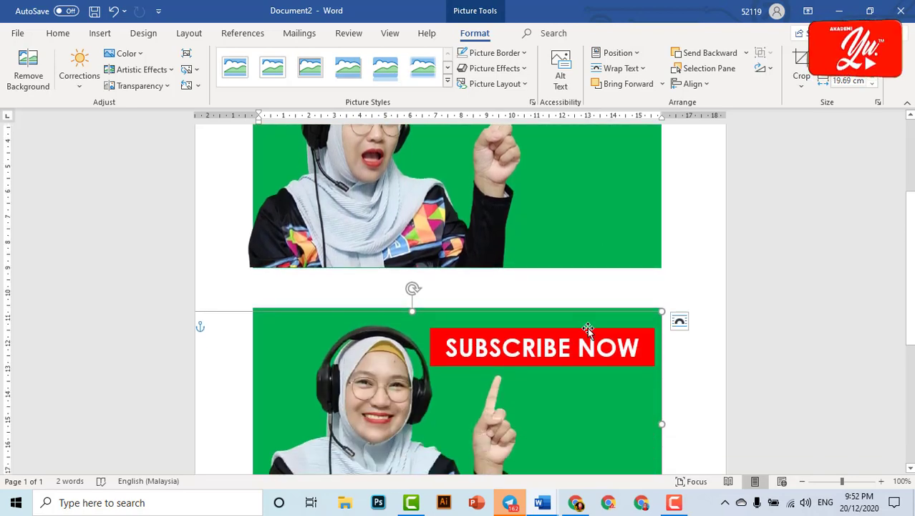
- Duplicate the SUBSCRIBE NOW banner and place the copy at the top of the upper photo
{"action": "left_click", "coordinate": [587, 328]}
{"action": "key", "text": "ctrl+c"}
{"action": "key", "text": "ctrl+v"}
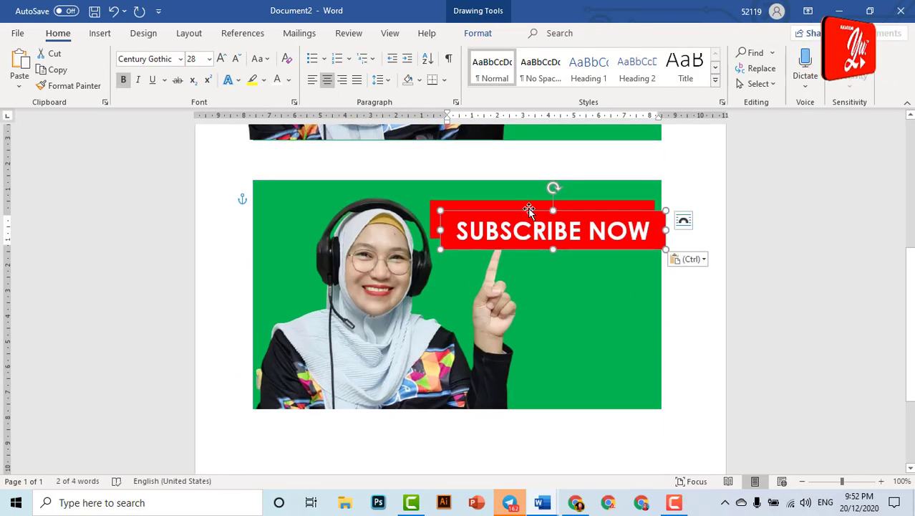
{"action": "left_click_drag", "start_coordinate": [527, 215], "coordinate": [514, 171]}
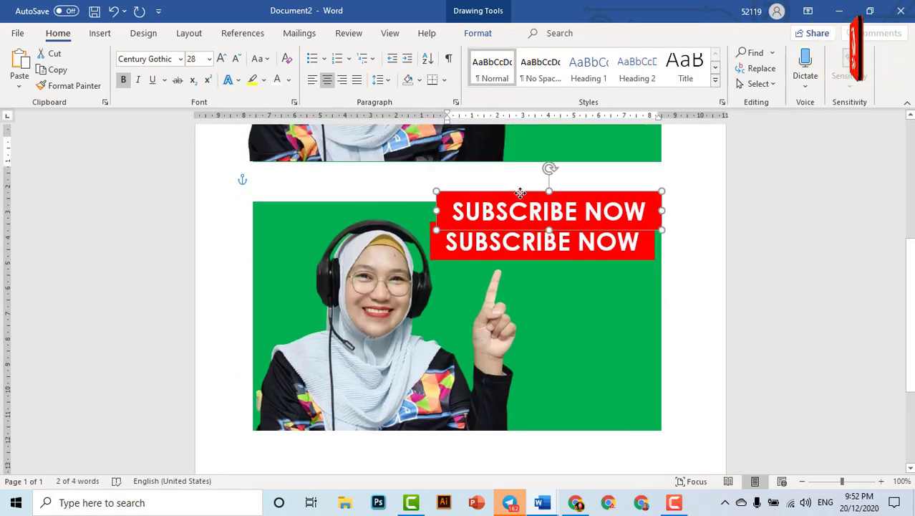
{"action": "scroll", "coordinate": [513, 172], "scroll_direction": "up", "scroll_amount": 3}
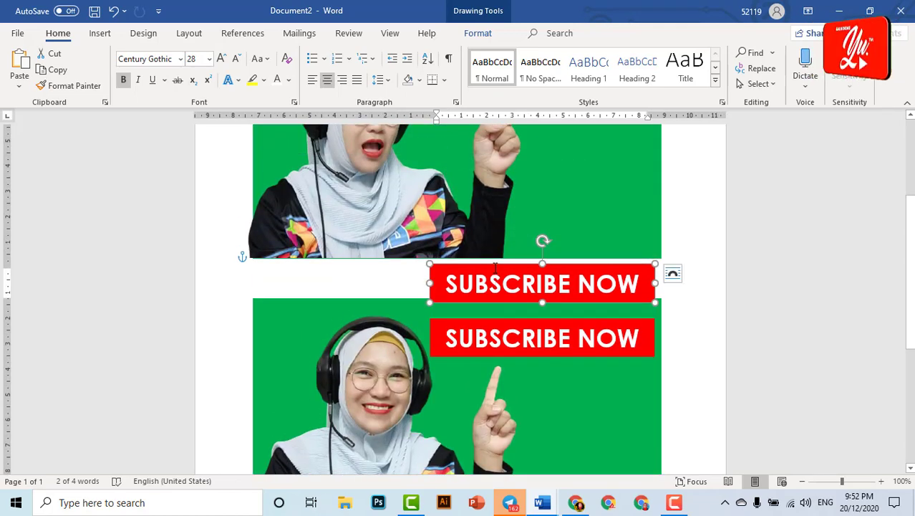
{"action": "left_click_drag", "start_coordinate": [494, 266], "coordinate": [463, 156]}
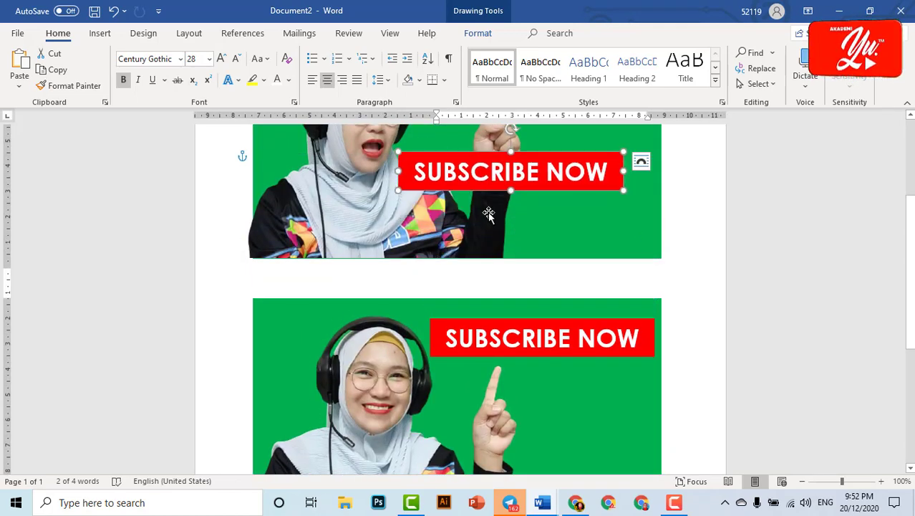
{"action": "scroll", "coordinate": [493, 259], "scroll_direction": "up", "scroll_amount": 3}
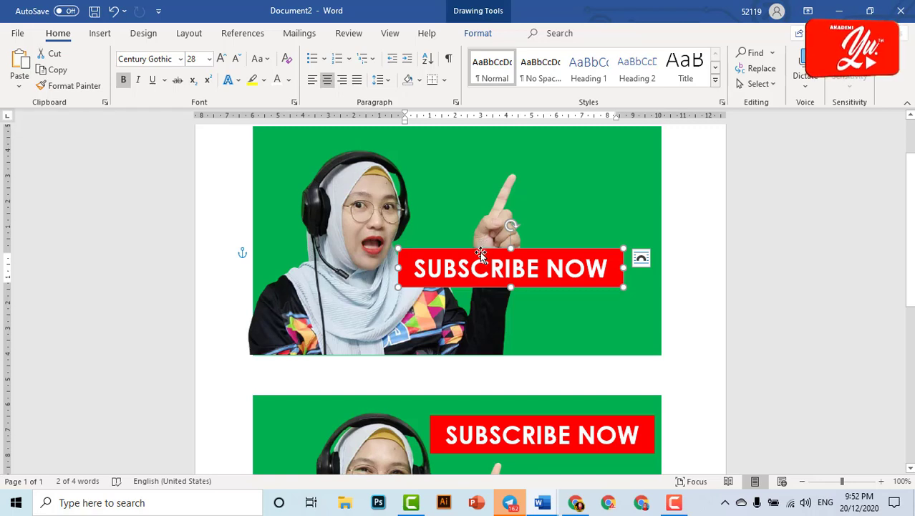
{"action": "mouse_move", "coordinate": [476, 249]}
{"action": "left_mouse_down"}
{"action": "mouse_move", "coordinate": [494, 133]}
{"action": "mouse_move", "coordinate": [496, 146]}
{"action": "left_mouse_up"}
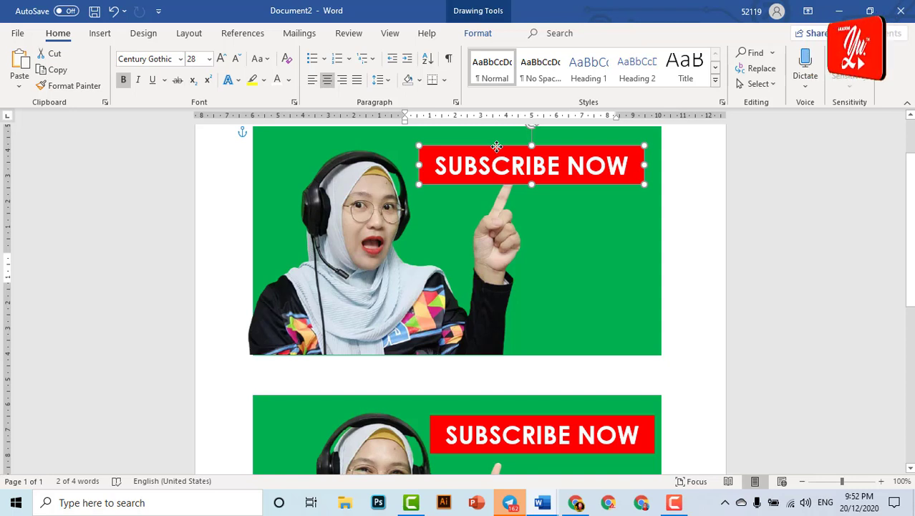
{"action": "scroll", "coordinate": [696, 164], "scroll_direction": "up", "scroll_amount": 1}
{"action": "left_click", "coordinate": [547, 197]}
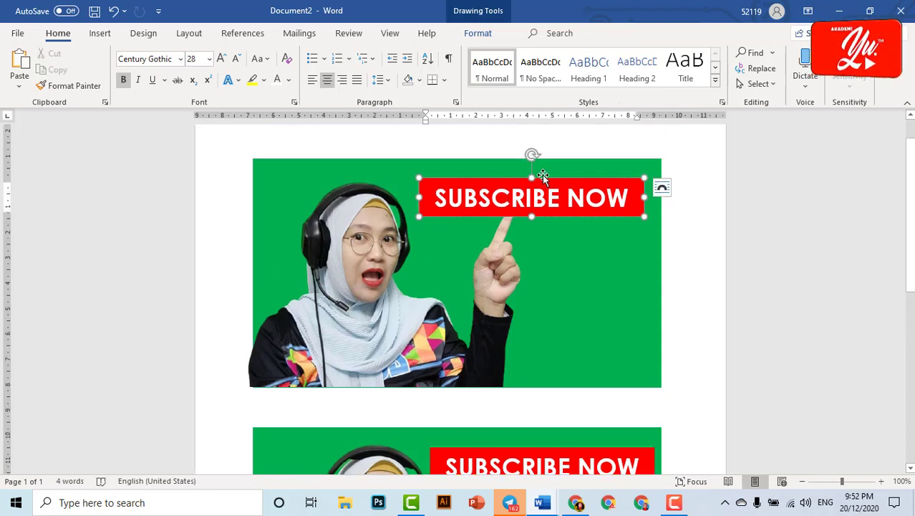
- Set the banner copy's wrapping to Top and Bottom instead of In Line with Text
{"action": "left_click", "coordinate": [662, 188]}
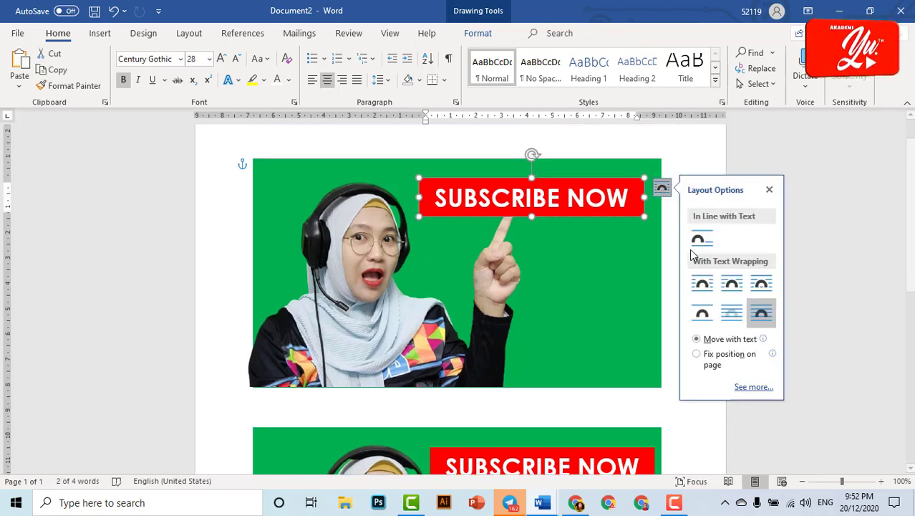
{"action": "left_click", "coordinate": [704, 243]}
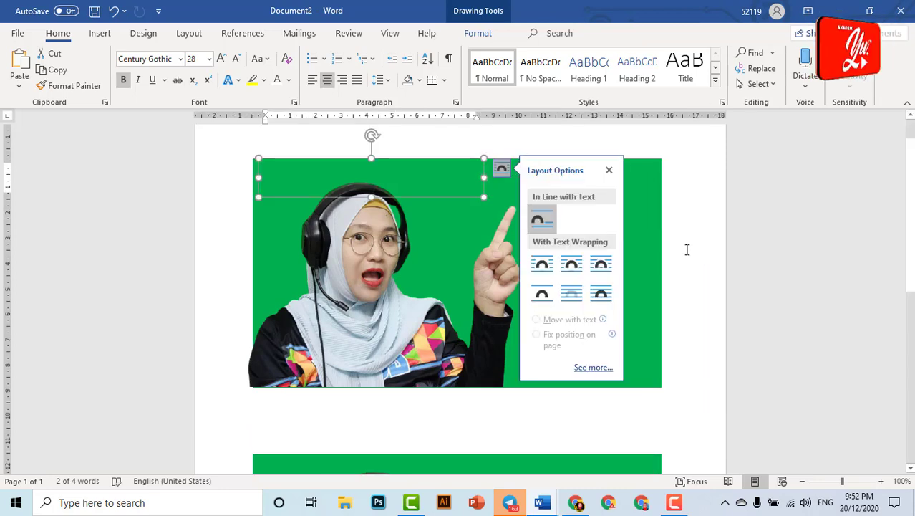
{"action": "key", "text": "ctrl+z"}
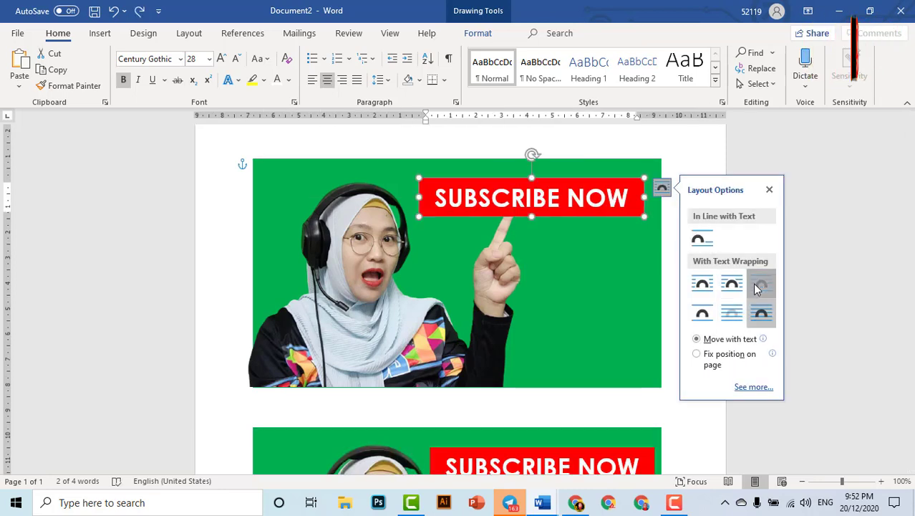
{"action": "left_click", "coordinate": [702, 313]}
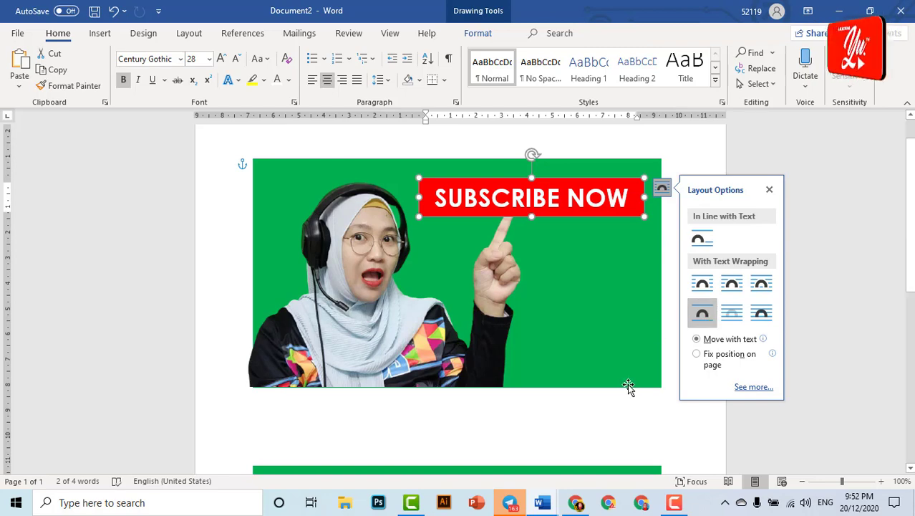
{"action": "scroll", "coordinate": [623, 383], "scroll_direction": "down", "scroll_amount": 4}
{"action": "left_click", "coordinate": [691, 335]}
{"action": "scroll", "coordinate": [687, 341], "scroll_direction": "up", "scroll_amount": 4}
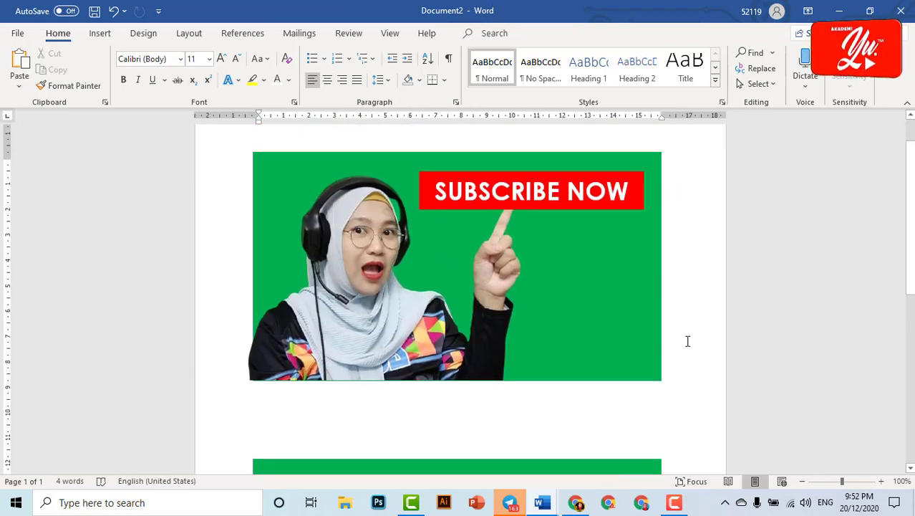
{"action": "left_click", "coordinate": [679, 335]}
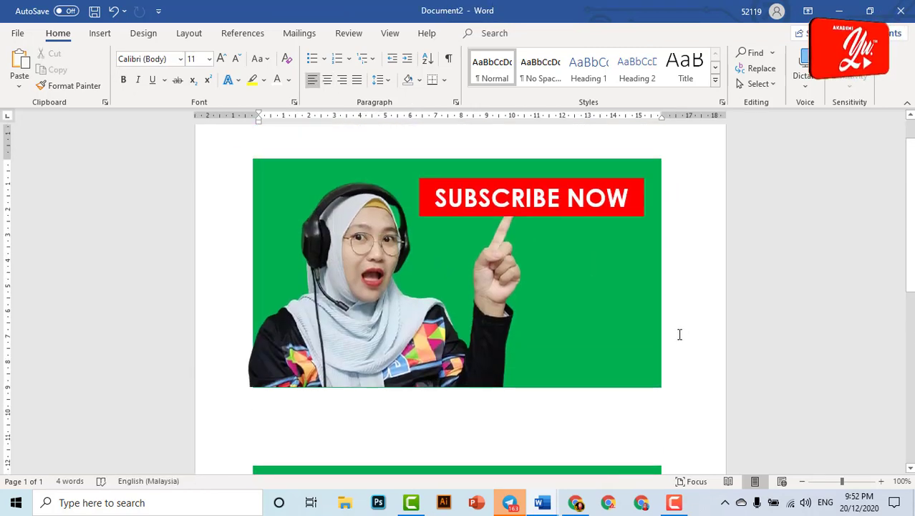
- Change the upper banner's text from SUBSCRIBE NOW to SUBSCRIBED
{"action": "left_click", "coordinate": [555, 195]}
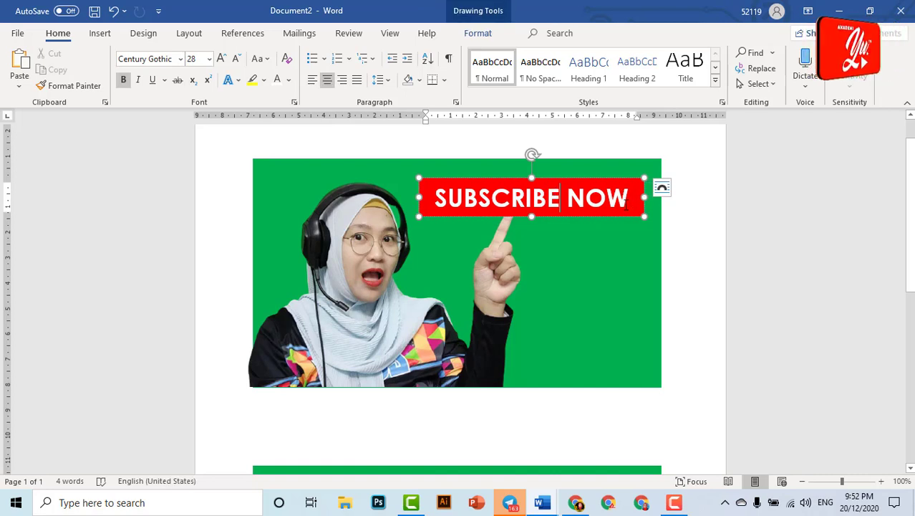
{"action": "left_click_drag", "start_coordinate": [626, 205], "coordinate": [435, 197]}
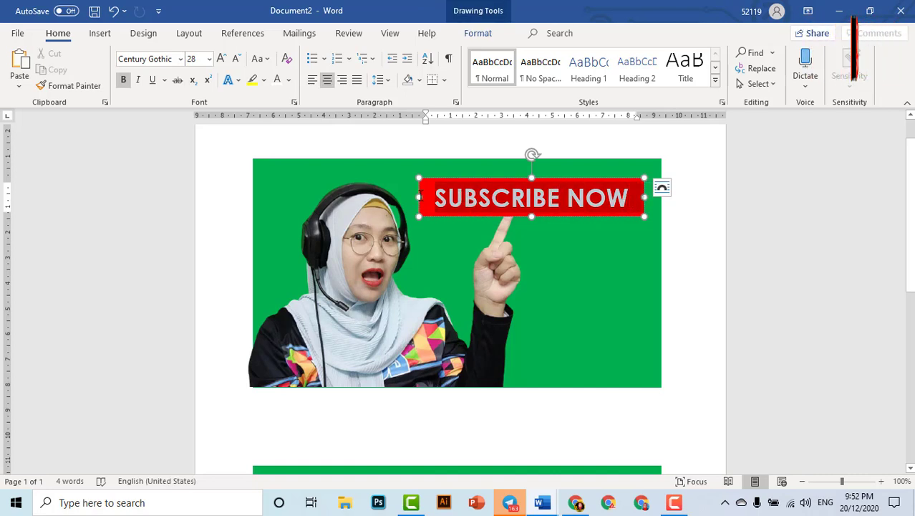
{"action": "left_click", "coordinate": [562, 200]}
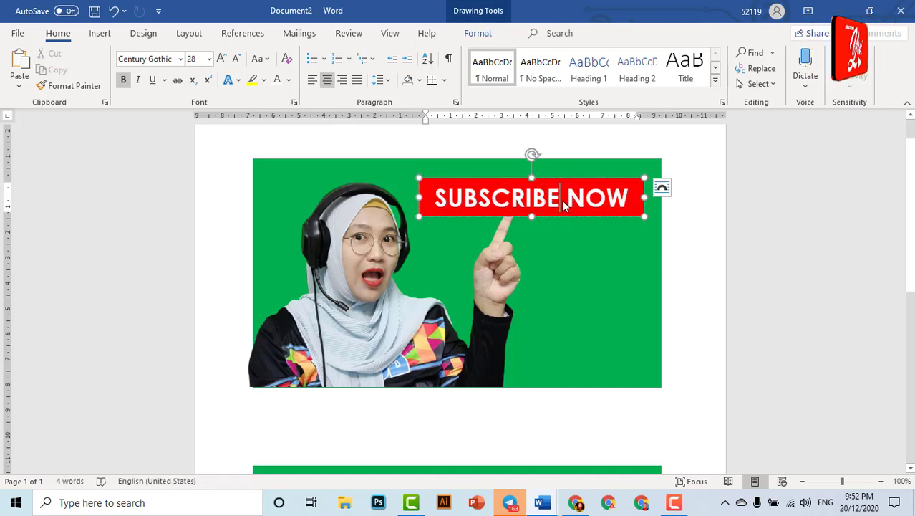
{"action": "double_click", "coordinate": [620, 199]}
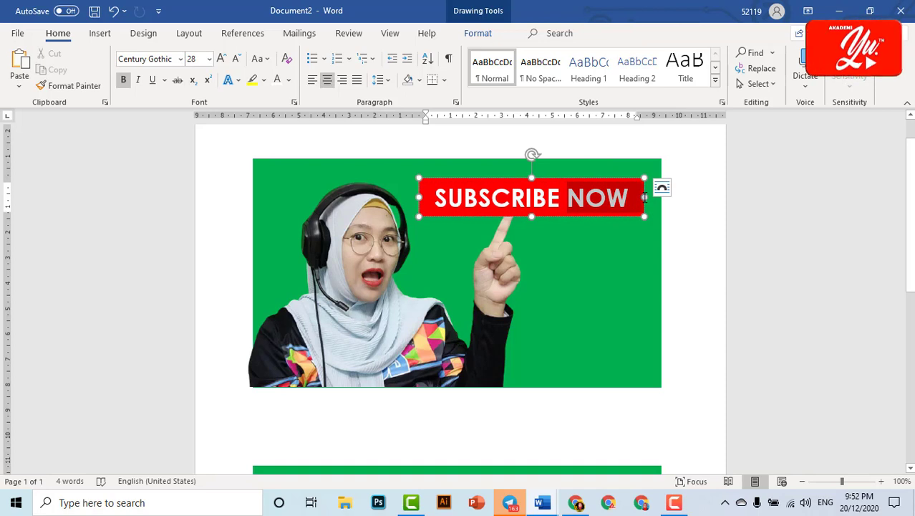
{"action": "left_click", "coordinate": [565, 181]}
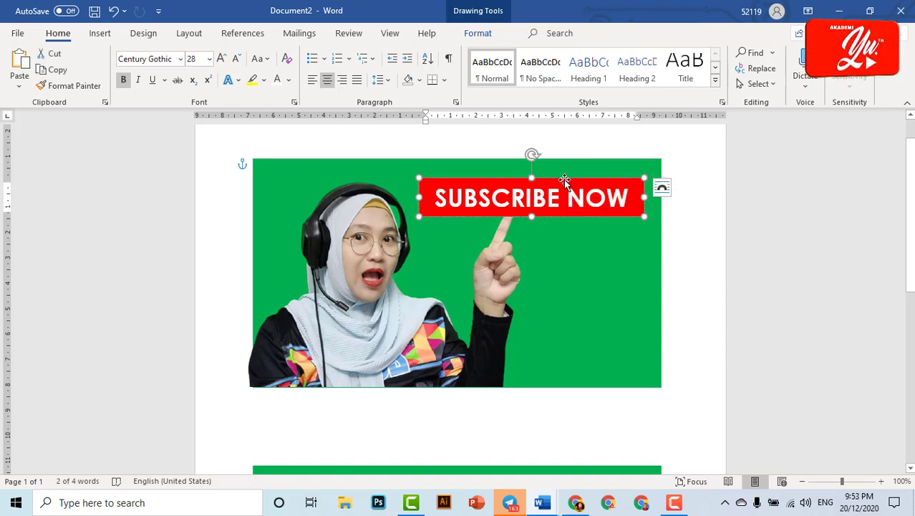
{"action": "left_click_drag", "start_coordinate": [567, 199], "coordinate": [630, 199]}
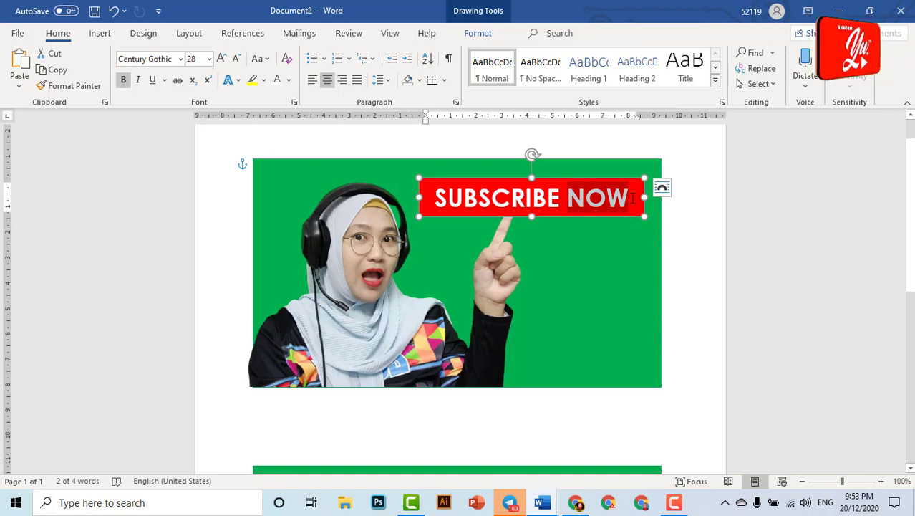
{"action": "left_click", "coordinate": [561, 198]}
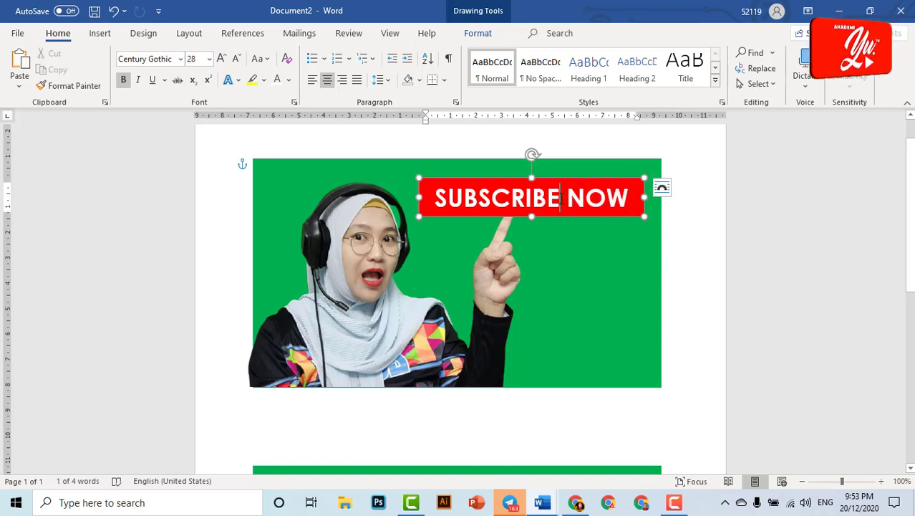
{"action": "triple_click", "coordinate": [623, 200]}
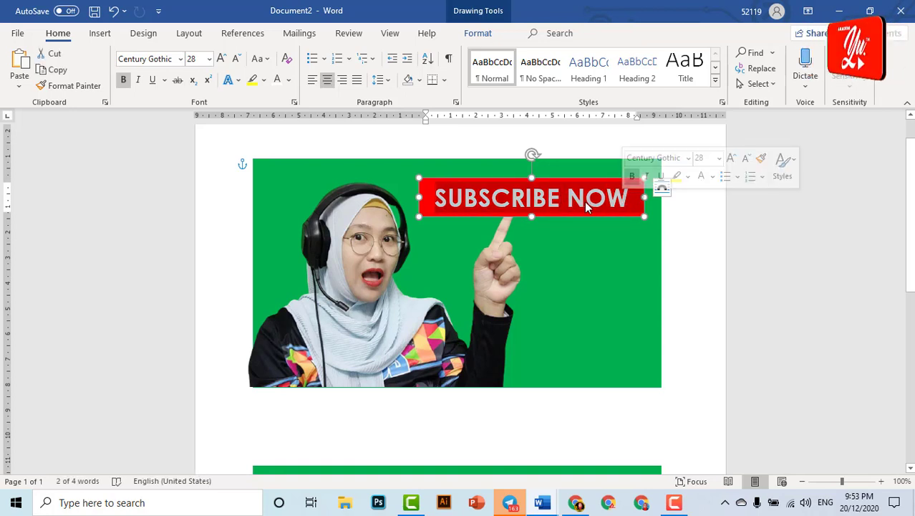
{"action": "left_click_drag", "start_coordinate": [568, 199], "coordinate": [625, 199]}
{"action": "key", "text": "BackSpace"}
{"action": "key", "text": "BackSpace"}
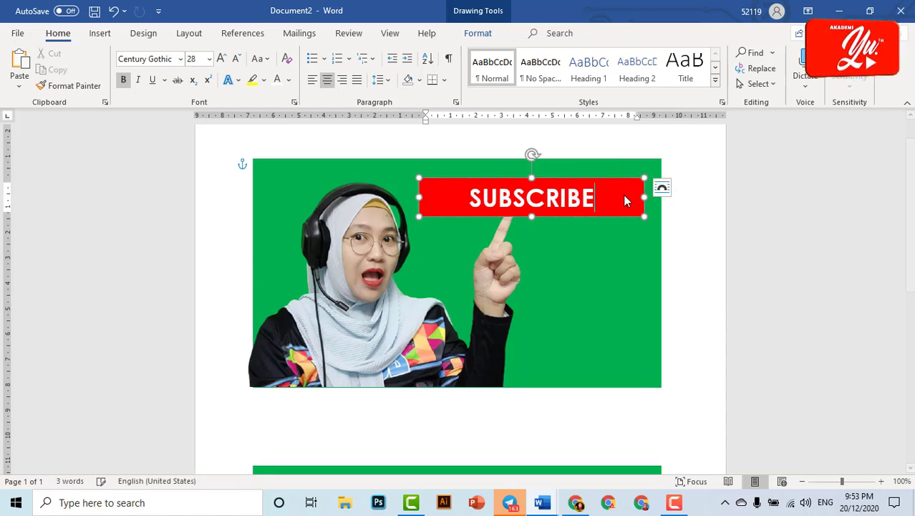
{"action": "type", "text": "D"}
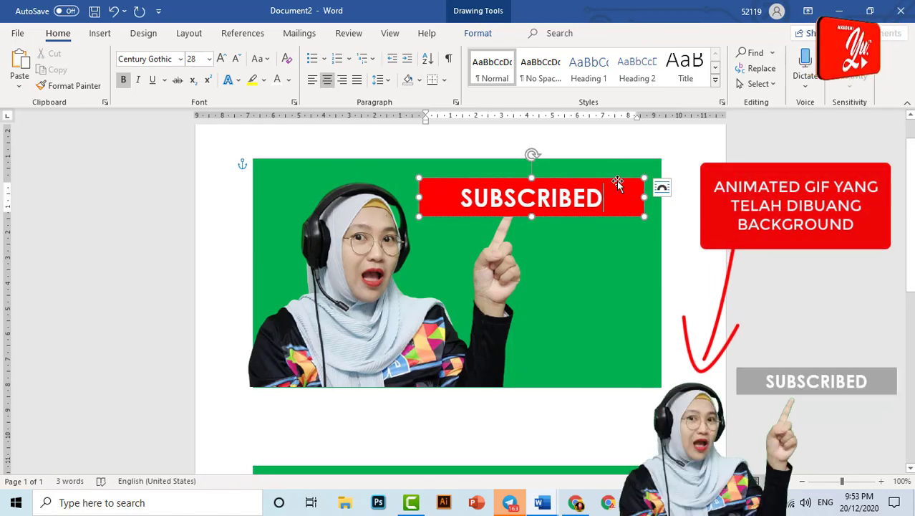
- Fill the SUBSCRIBED banner shape with grey
{"action": "left_click", "coordinate": [617, 180]}
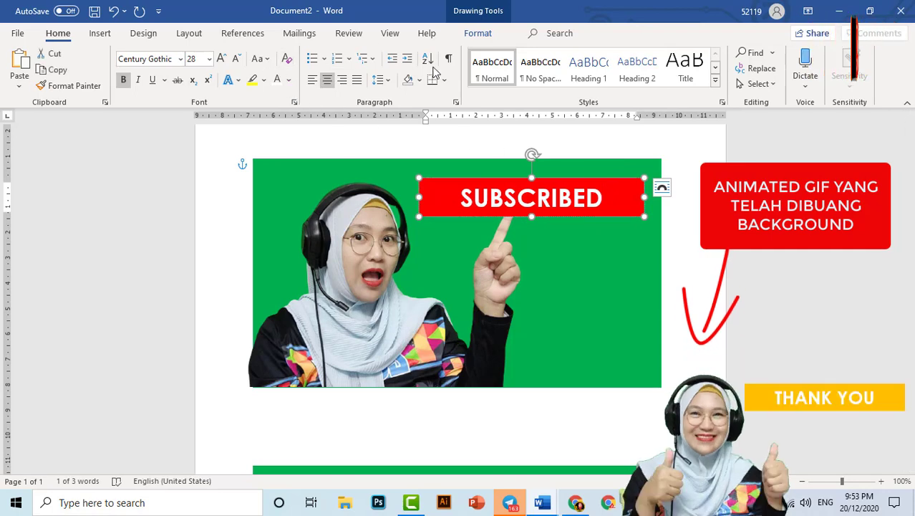
{"action": "left_click", "coordinate": [474, 35]}
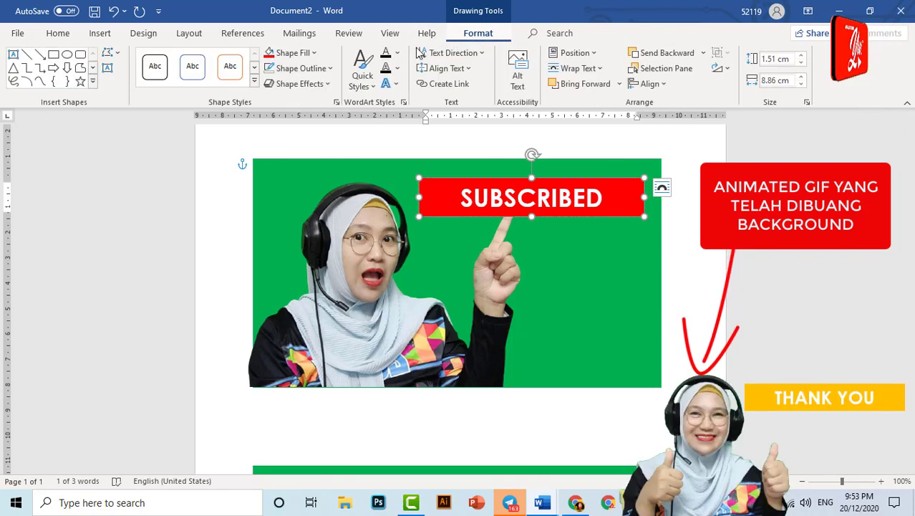
{"action": "left_click", "coordinate": [318, 54]}
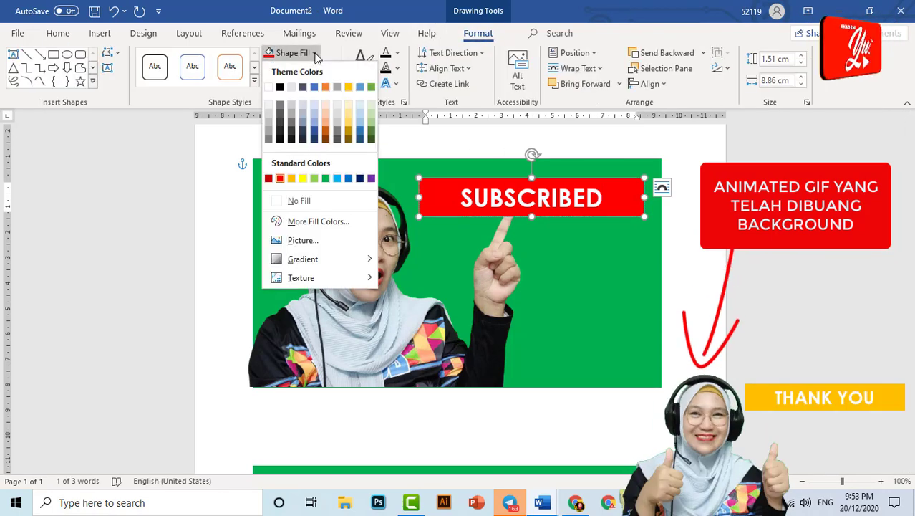
{"action": "left_click", "coordinate": [269, 135]}
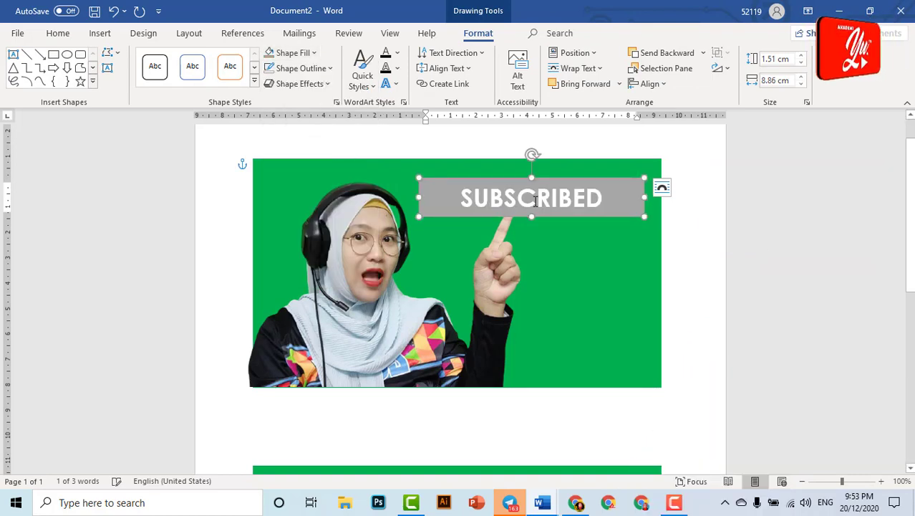
{"action": "left_click", "coordinate": [755, 252]}
{"action": "scroll", "coordinate": [731, 276], "scroll_direction": "down", "scroll_amount": 2}
{"action": "scroll", "coordinate": [690, 299], "scroll_direction": "down", "scroll_amount": 1}
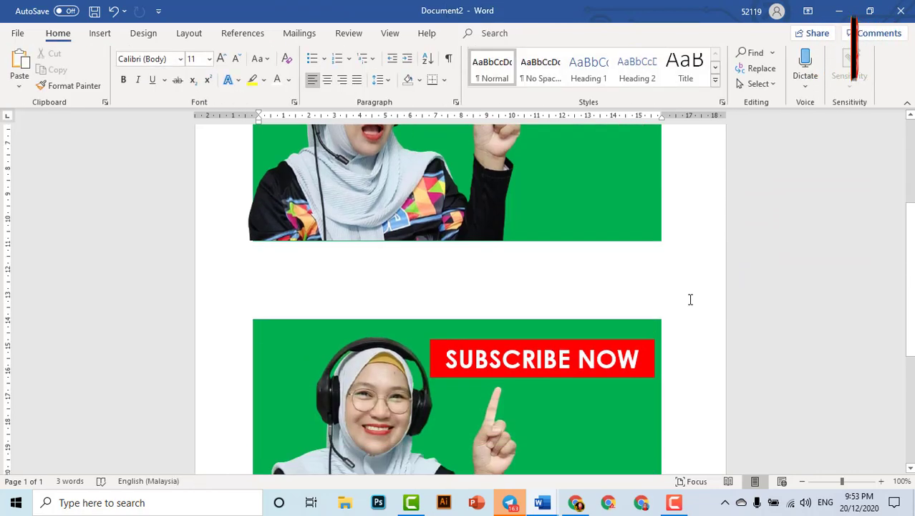
{"action": "scroll", "coordinate": [690, 300], "scroll_direction": "down", "scroll_amount": 2}
{"action": "scroll", "coordinate": [690, 300], "scroll_direction": "up", "scroll_amount": 4}
{"action": "scroll", "coordinate": [690, 301], "scroll_direction": "up", "scroll_amount": 2}
- Shrink the SUBSCRIBED selfie picture from its corner and shift it slightly right
{"action": "left_click", "coordinate": [366, 347]}
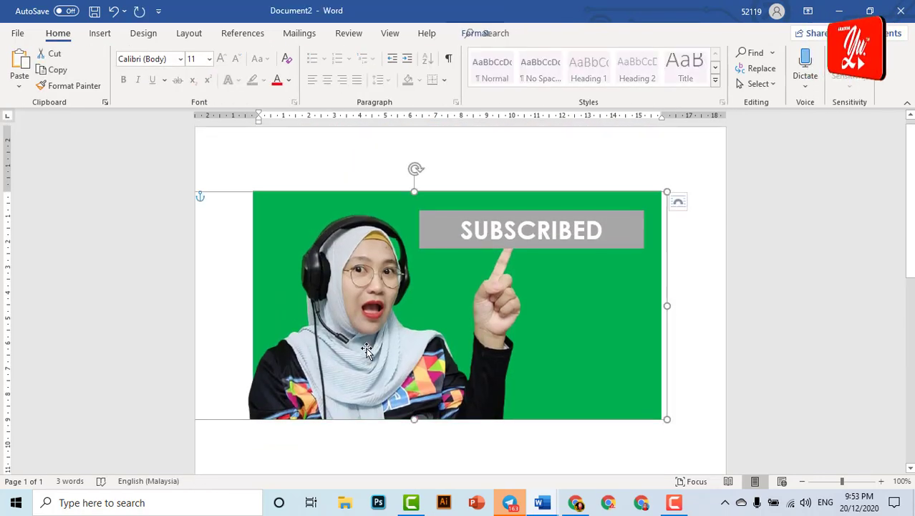
{"action": "mouse_move", "coordinate": [655, 207]}
{"action": "left_mouse_down"}
{"action": "mouse_move", "coordinate": [620, 246]}
{"action": "mouse_move", "coordinate": [633, 259]}
{"action": "mouse_move", "coordinate": [624, 265]}
{"action": "left_mouse_up"}
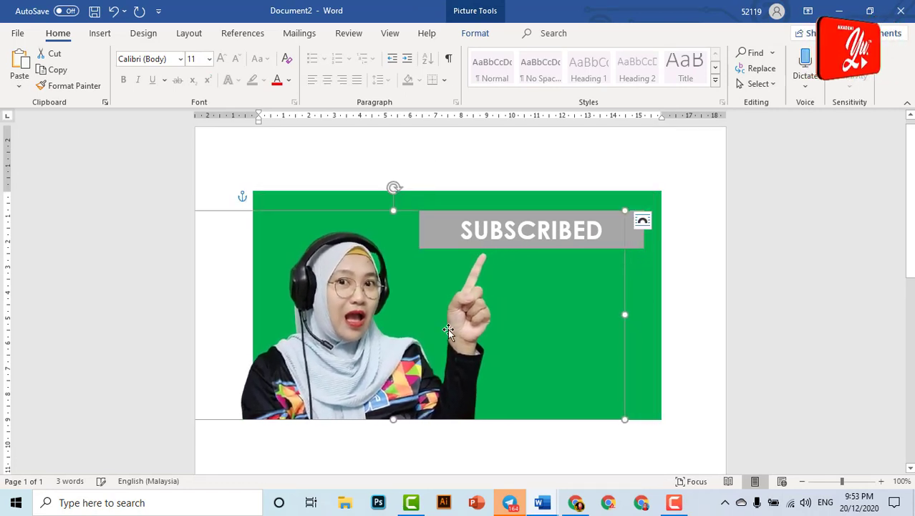
{"action": "left_click_drag", "start_coordinate": [369, 357], "coordinate": [376, 353]}
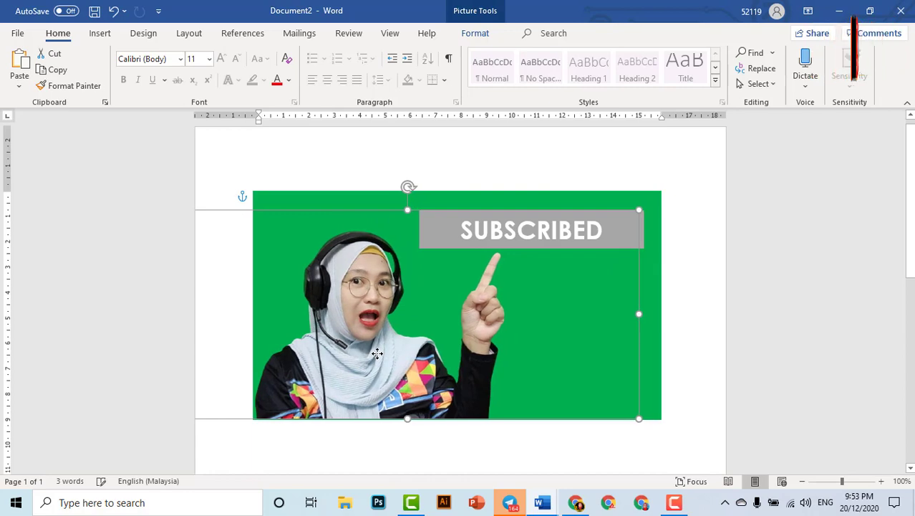
{"action": "scroll", "coordinate": [613, 370], "scroll_direction": "down", "scroll_amount": 5}
{"action": "scroll", "coordinate": [408, 346], "scroll_direction": "down", "scroll_amount": 4}
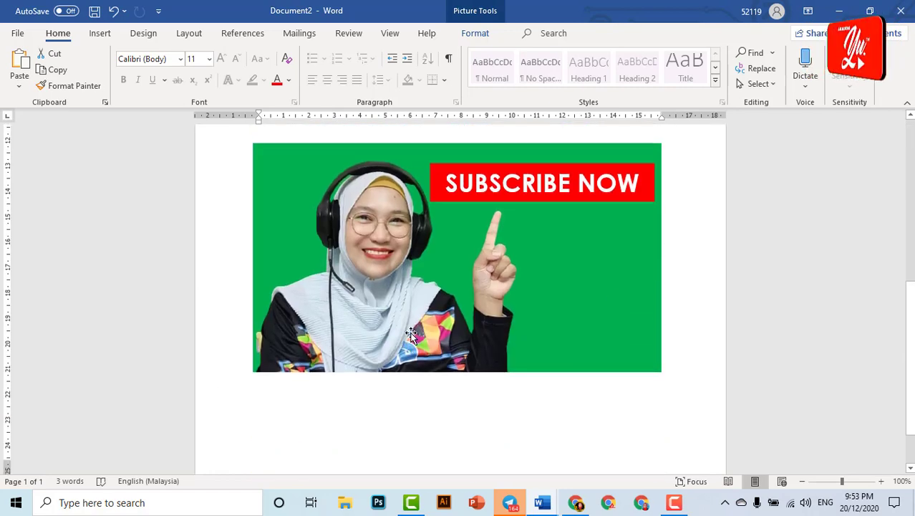
{"action": "scroll", "coordinate": [412, 333], "scroll_direction": "up", "scroll_amount": 5}
{"action": "scroll", "coordinate": [411, 333], "scroll_direction": "up", "scroll_amount": 2}
{"action": "scroll", "coordinate": [371, 334], "scroll_direction": "down", "scroll_amount": 3}
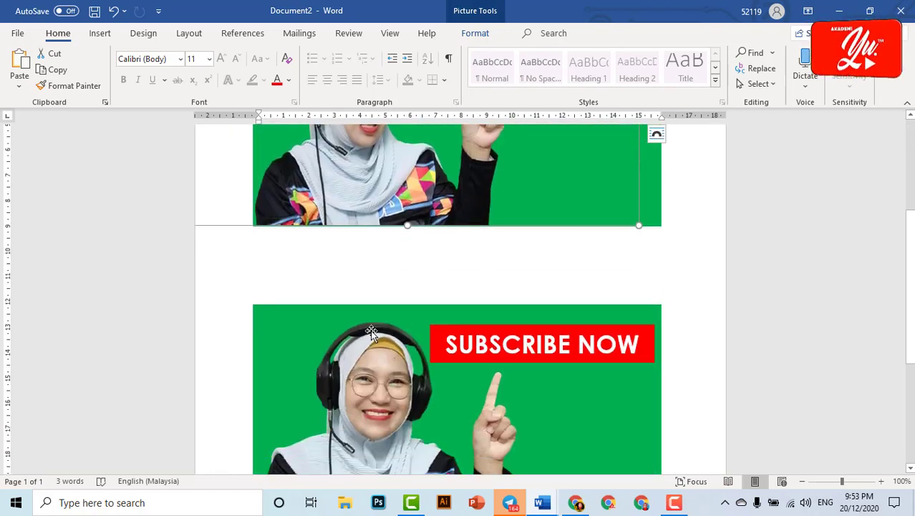
- Shrink the lower SUBSCRIBE NOW selfie picture and shift it slightly within its block
{"action": "left_click", "coordinate": [371, 333]}
{"action": "scroll", "coordinate": [371, 333], "scroll_direction": "up", "scroll_amount": 4}
{"action": "scroll", "coordinate": [554, 318], "scroll_direction": "down", "scroll_amount": 6}
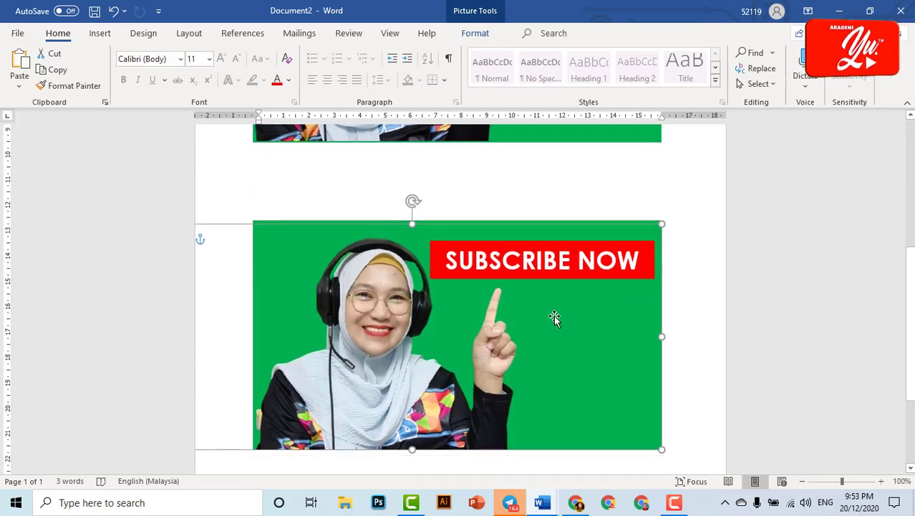
{"action": "mouse_move", "coordinate": [664, 211]}
{"action": "left_mouse_down"}
{"action": "mouse_move", "coordinate": [601, 284]}
{"action": "mouse_move", "coordinate": [618, 273]}
{"action": "left_mouse_up"}
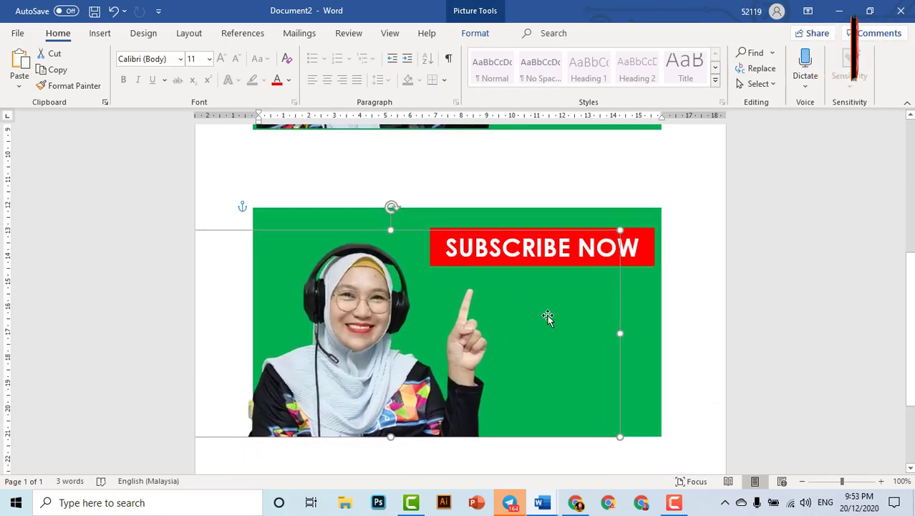
{"action": "left_click_drag", "start_coordinate": [387, 397], "coordinate": [398, 394]}
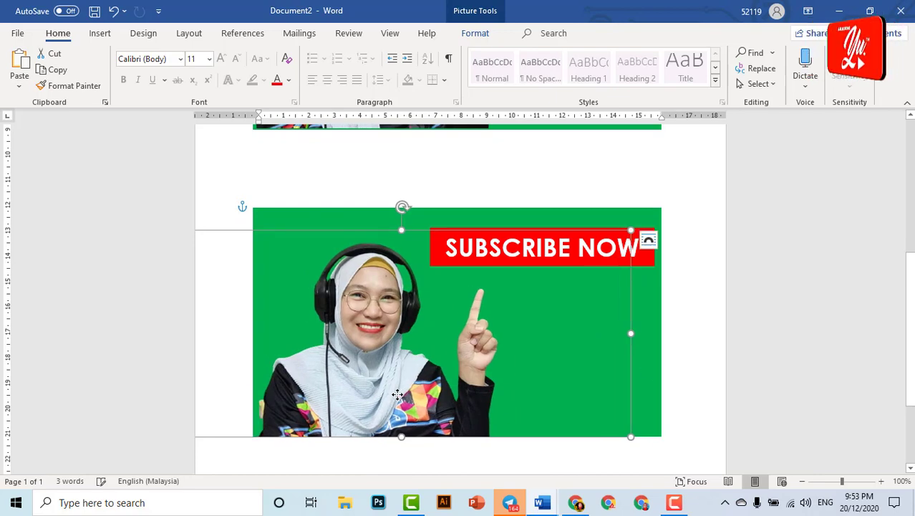
{"action": "scroll", "coordinate": [629, 366], "scroll_direction": "up", "scroll_amount": 5}
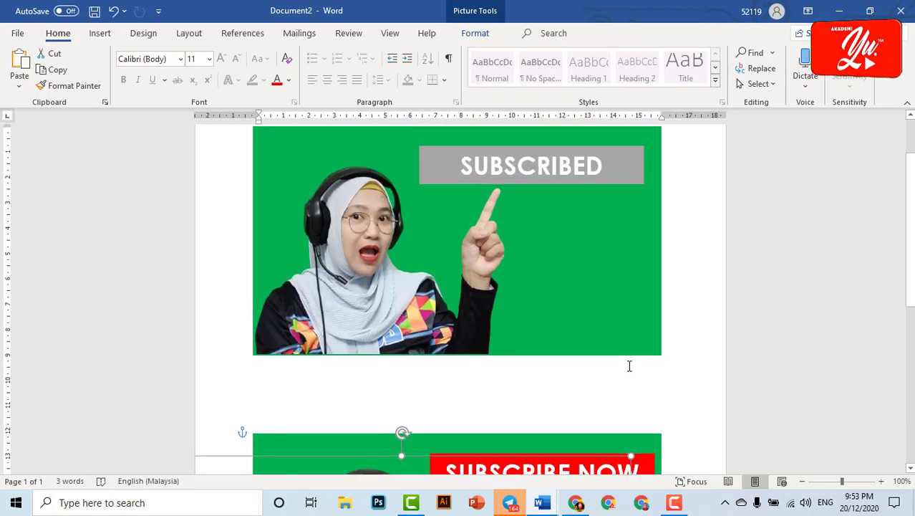
{"action": "scroll", "coordinate": [629, 366], "scroll_direction": "down", "scroll_amount": 4}
{"action": "scroll", "coordinate": [626, 367], "scroll_direction": "down", "scroll_amount": 8}
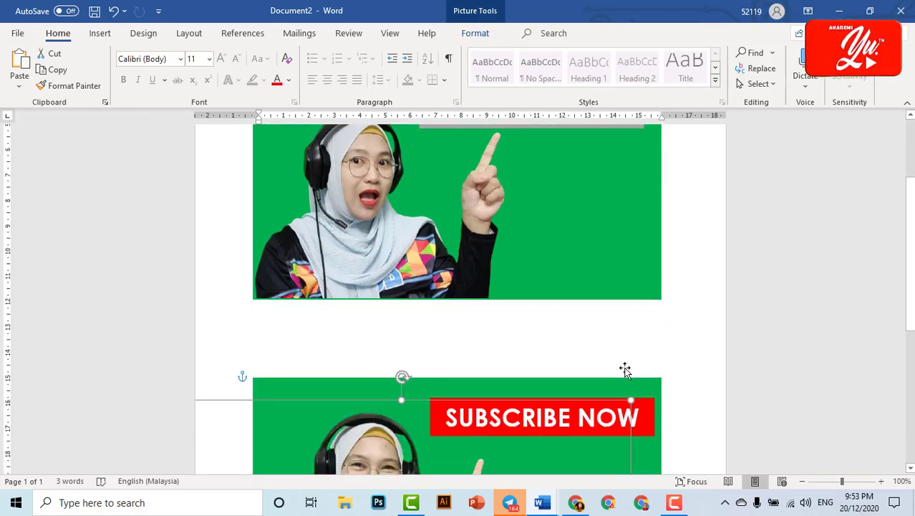
{"action": "scroll", "coordinate": [604, 368], "scroll_direction": "up", "scroll_amount": 2}
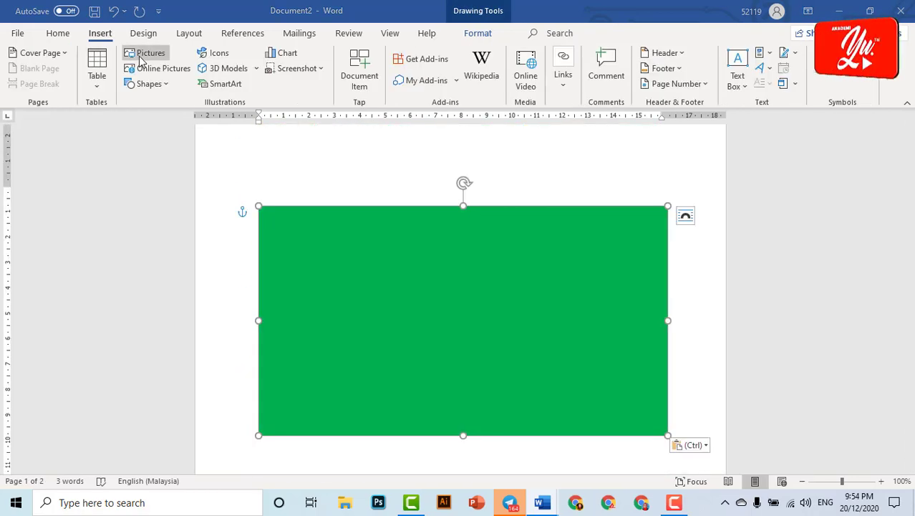
- Insert the removebg-preview thumbs-up photo and set it to In Front of Text
{"action": "left_click", "coordinate": [141, 61]}
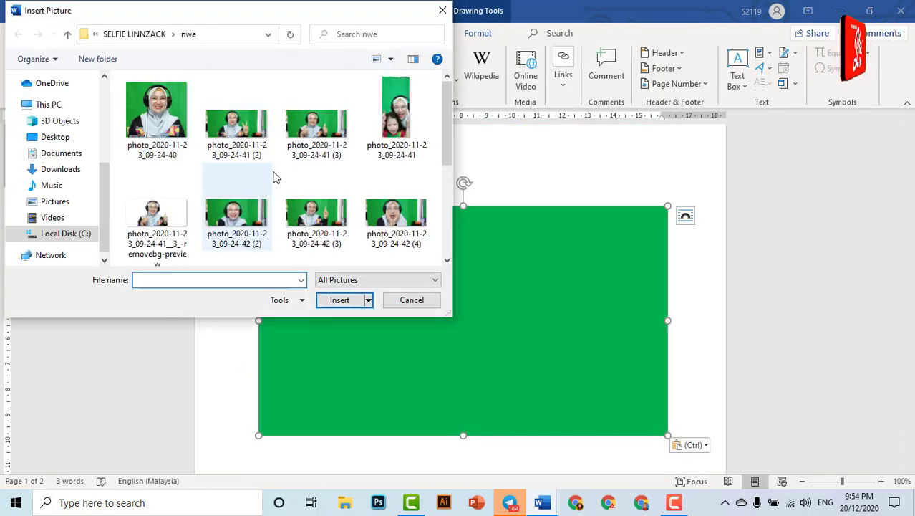
{"action": "scroll", "coordinate": [307, 192], "scroll_direction": "down", "scroll_amount": 2}
{"action": "scroll", "coordinate": [309, 192], "scroll_direction": "down", "scroll_amount": 1}
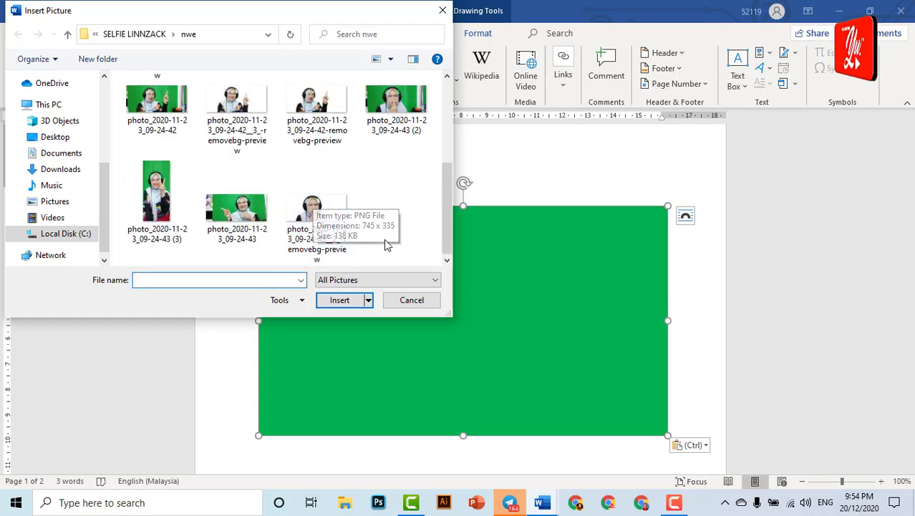
{"action": "scroll", "coordinate": [411, 207], "scroll_direction": "up", "scroll_amount": 2}
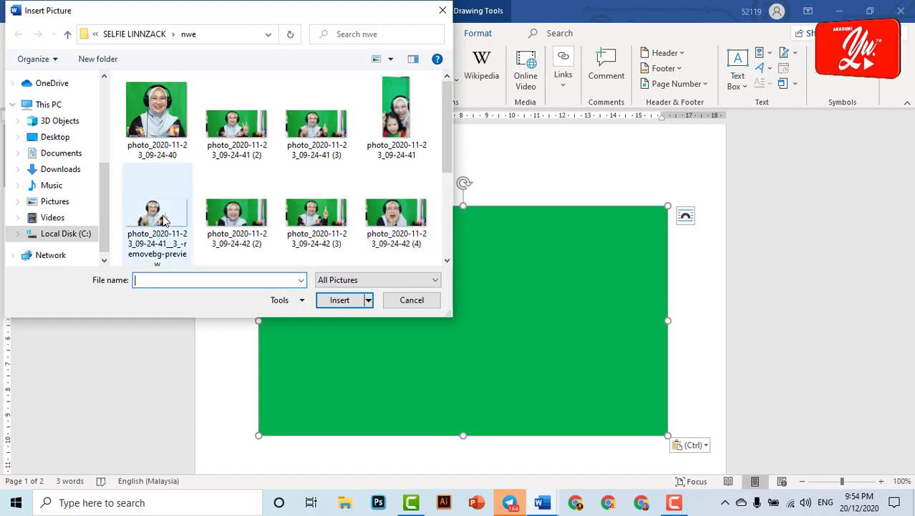
{"action": "left_click", "coordinate": [158, 251]}
{"action": "left_click", "coordinate": [339, 299]}
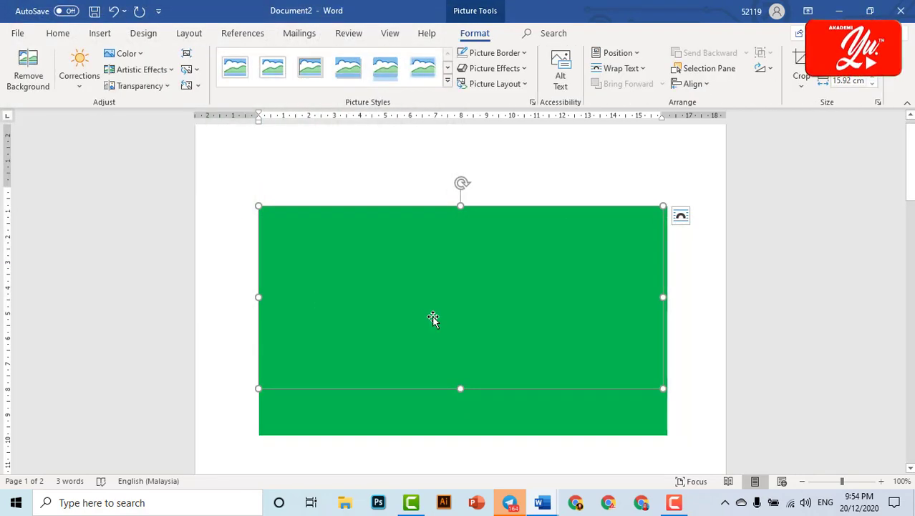
{"action": "left_click", "coordinate": [681, 215]}
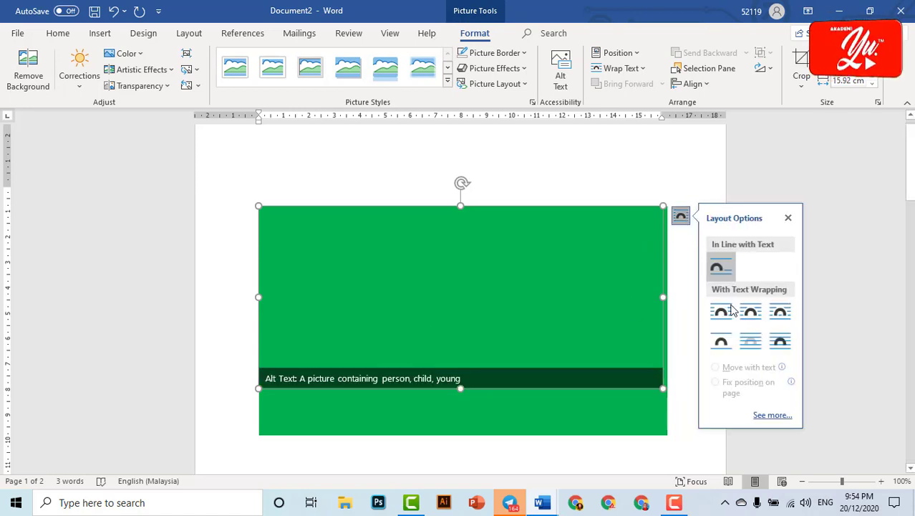
{"action": "left_click", "coordinate": [779, 342]}
- Move the thumbs-up photo onto the green rectangle and enlarge it to nearly fill it
{"action": "mouse_move", "coordinate": [426, 324]}
{"action": "left_mouse_down"}
{"action": "mouse_move", "coordinate": [452, 375]}
{"action": "mouse_move", "coordinate": [373, 370]}
{"action": "left_mouse_up"}
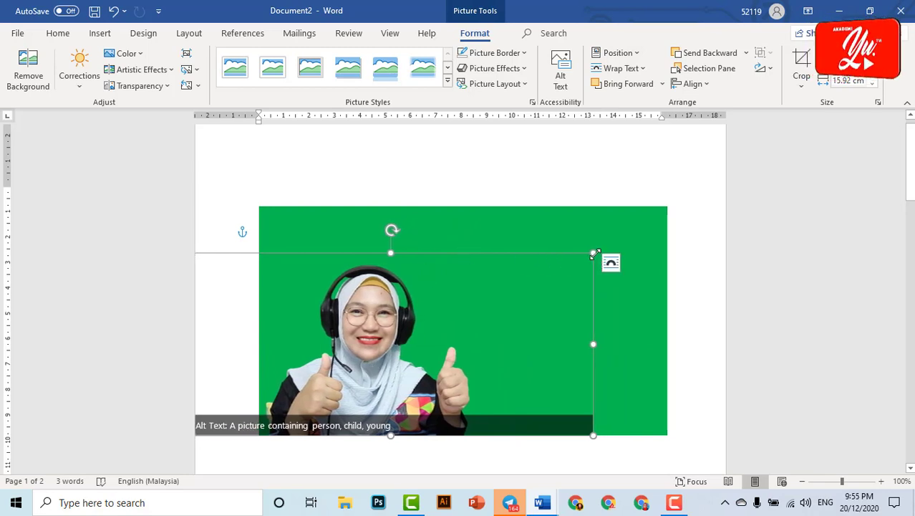
{"action": "left_click_drag", "start_coordinate": [593, 254], "coordinate": [629, 219]}
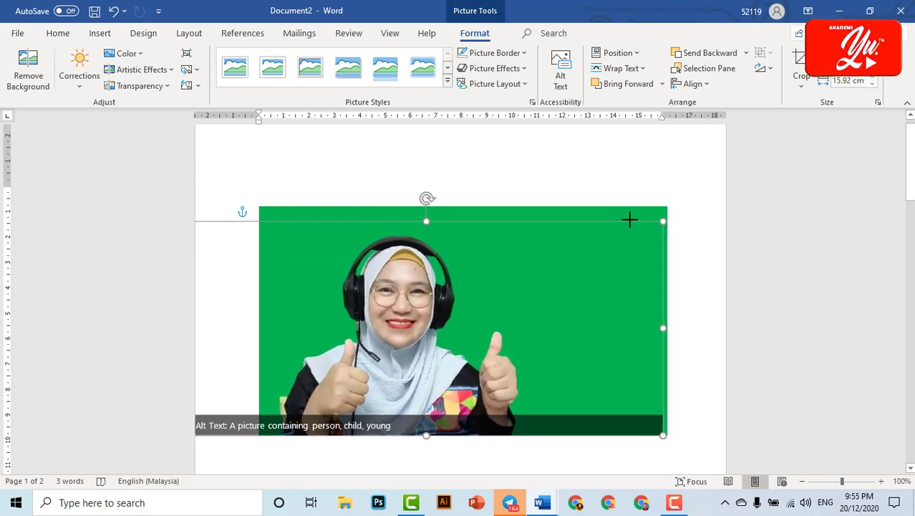
{"action": "left_click_drag", "start_coordinate": [629, 219], "coordinate": [605, 222]}
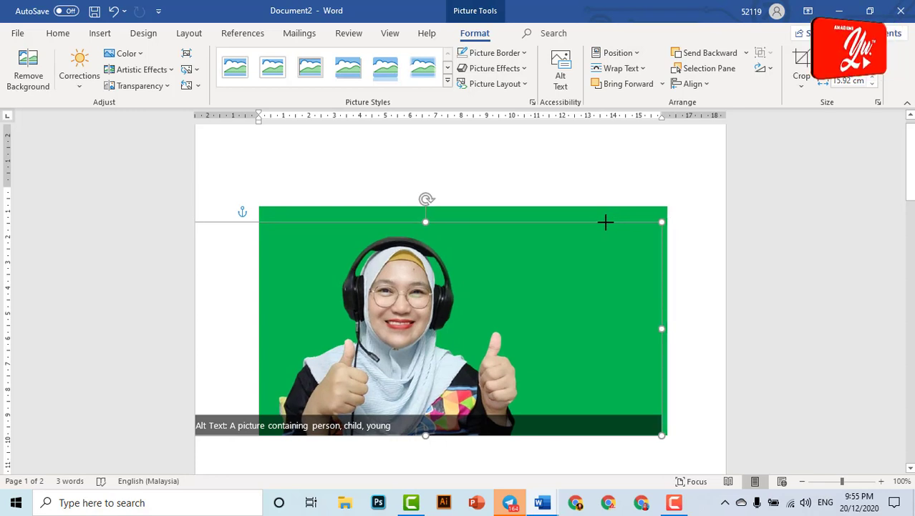
- Paste a copy of the grey SUBSCRIBED banner at the top of the thumbs-up photo
{"action": "scroll", "coordinate": [645, 344], "scroll_direction": "down", "scroll_amount": 3}
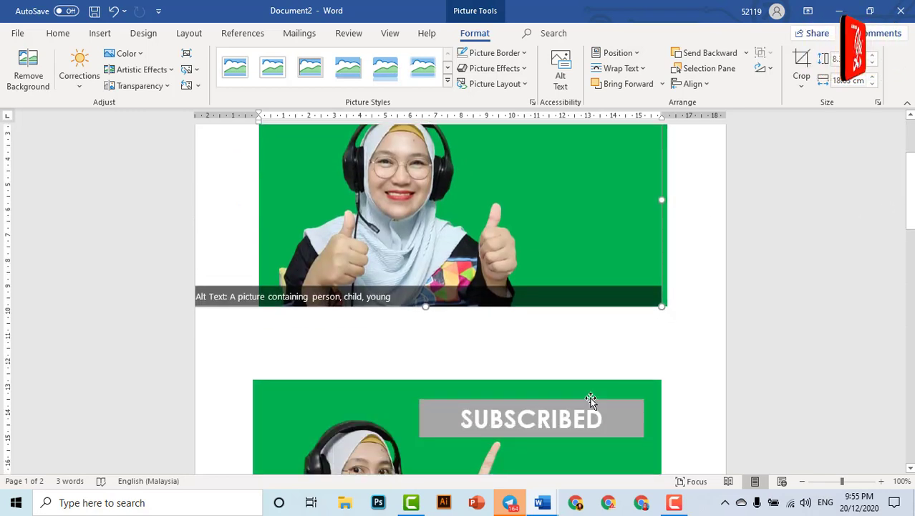
{"action": "left_click", "coordinate": [624, 408]}
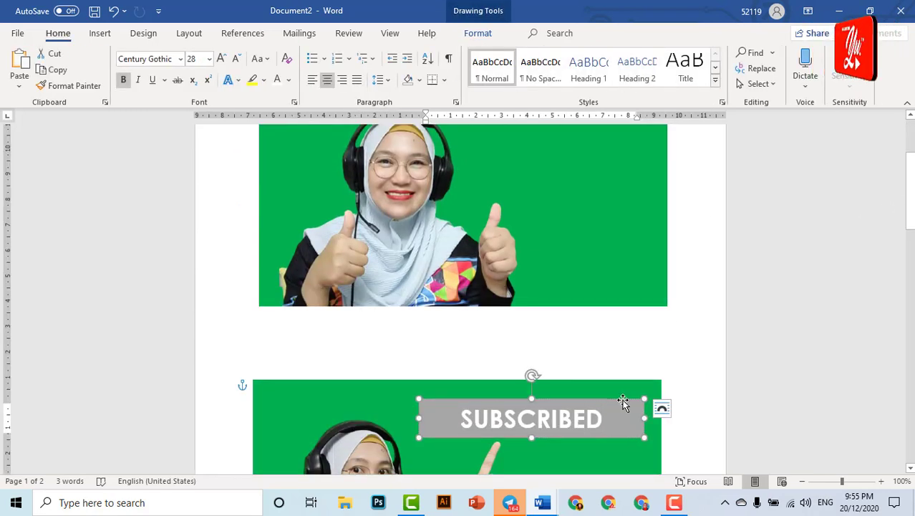
{"action": "scroll", "coordinate": [589, 290], "scroll_direction": "up", "scroll_amount": 3}
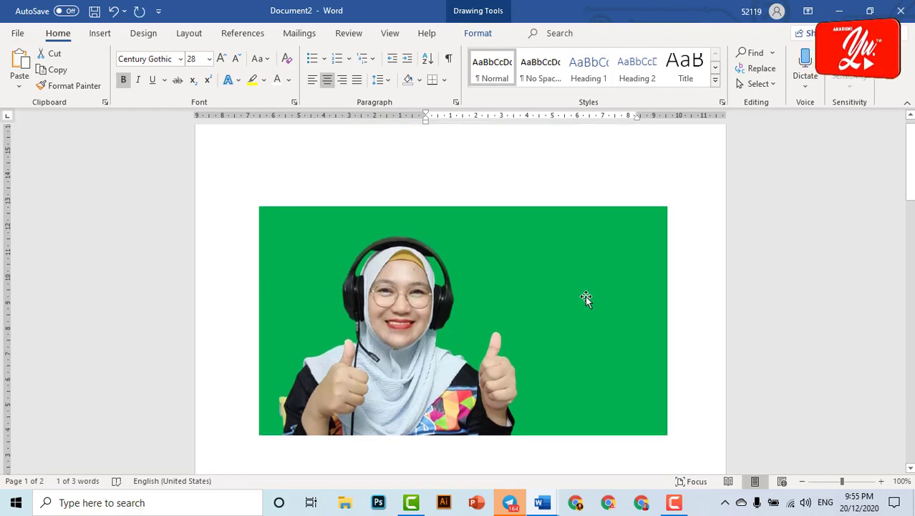
{"action": "key", "text": "ctrl+v"}
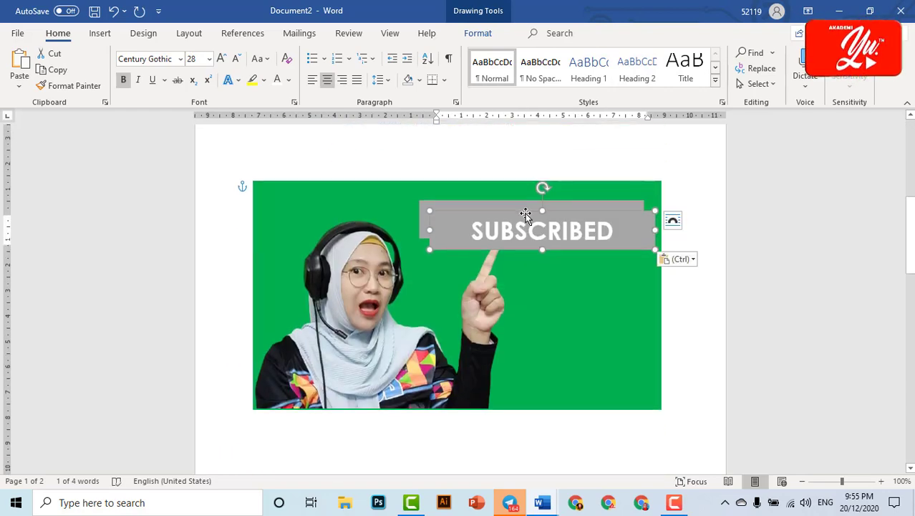
{"action": "left_click_drag", "start_coordinate": [524, 211], "coordinate": [513, 126]}
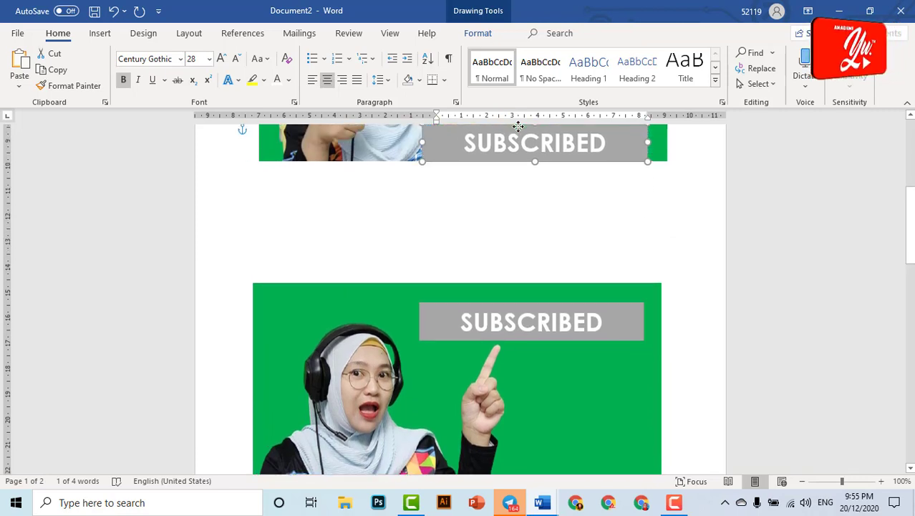
{"action": "scroll", "coordinate": [555, 272], "scroll_direction": "up", "scroll_amount": 5}
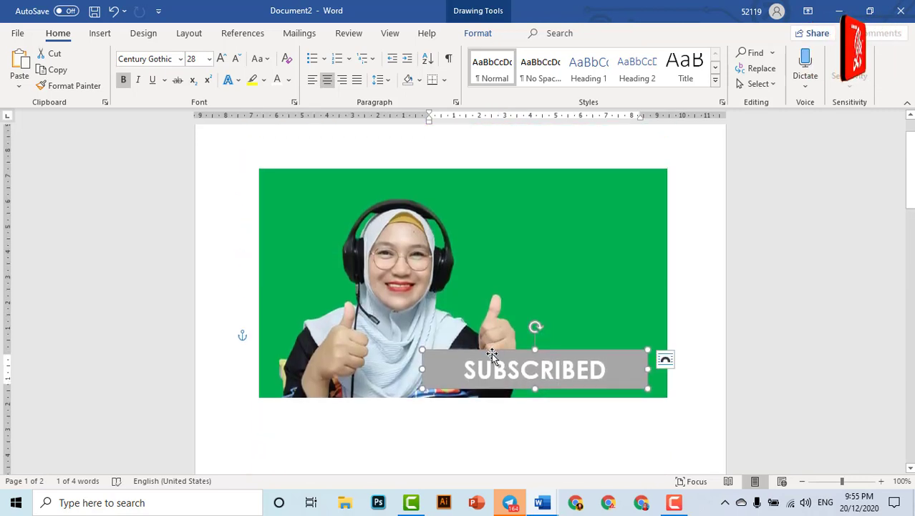
{"action": "left_click_drag", "start_coordinate": [487, 309], "coordinate": [490, 201]}
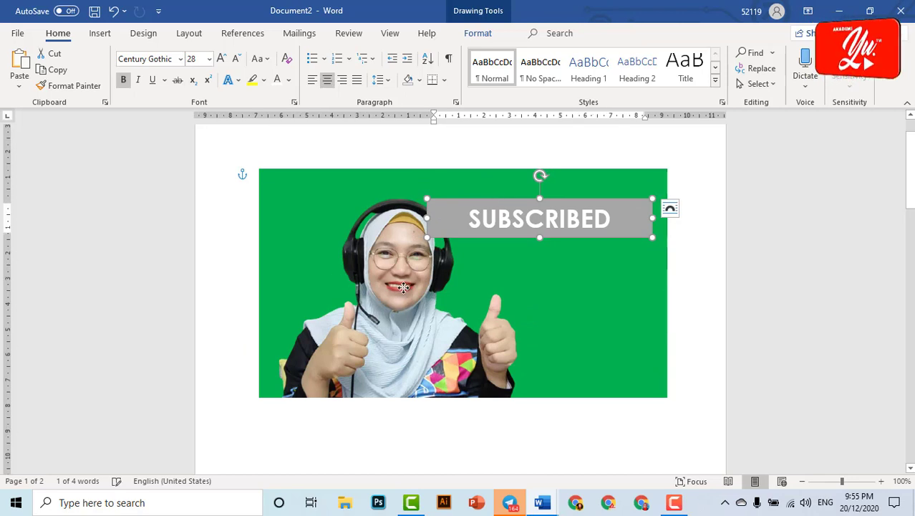
- Shift the photo slightly left, nudge the banner top-right, and select its text
{"action": "left_click_drag", "start_coordinate": [403, 287], "coordinate": [388, 287]}
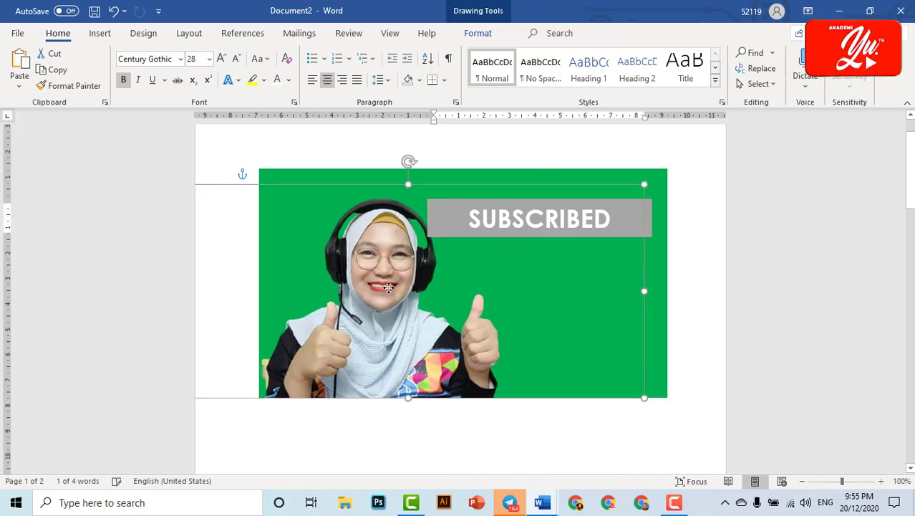
{"action": "left_click", "coordinate": [543, 204]}
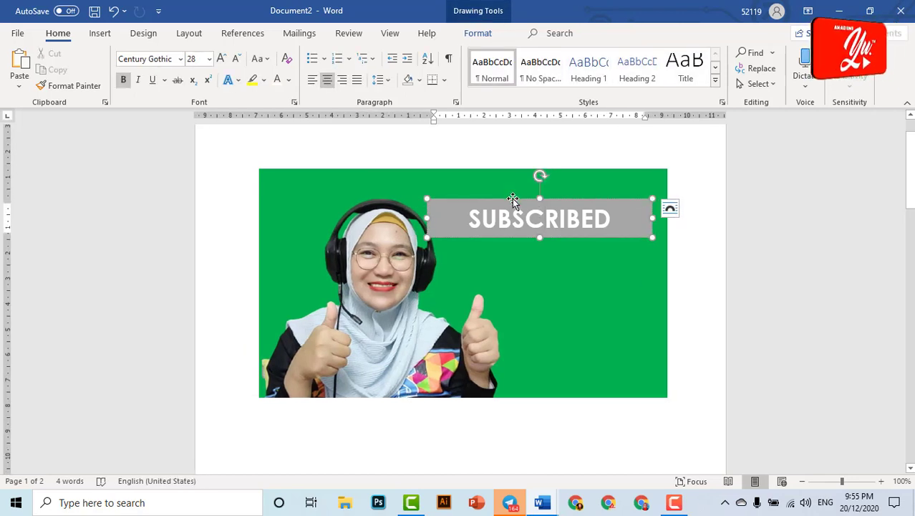
{"action": "left_click_drag", "start_coordinate": [513, 199], "coordinate": [522, 210]}
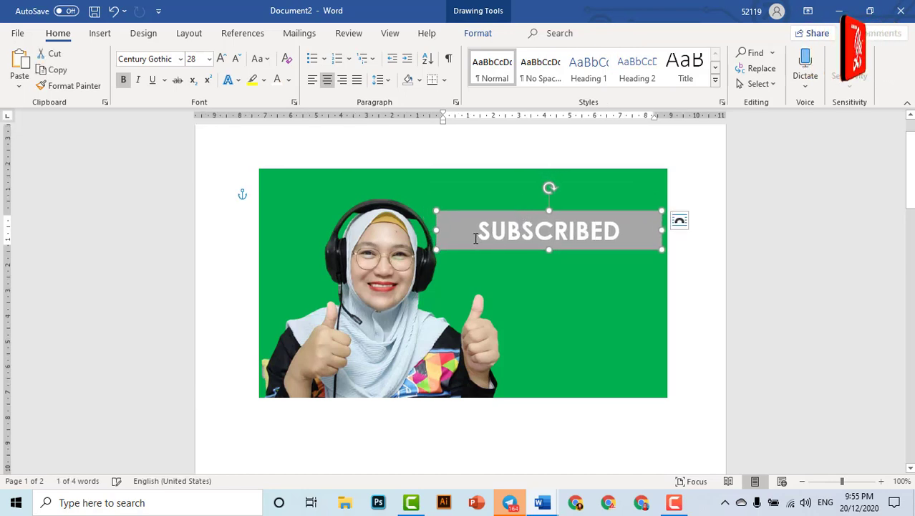
{"action": "left_click_drag", "start_coordinate": [480, 233], "coordinate": [601, 233]}
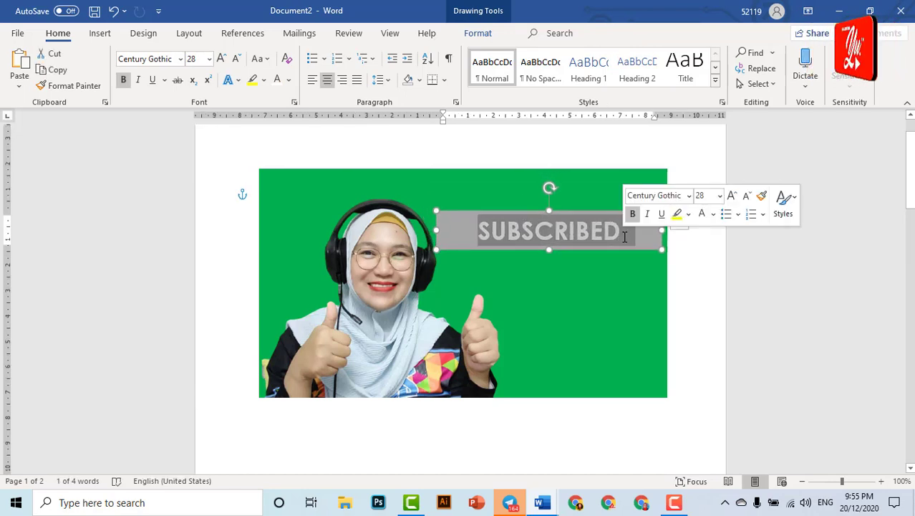
- Retype the copied banner as THANK YOU and give it an orange shape fill
{"action": "type", "text": "THANK YOU"}
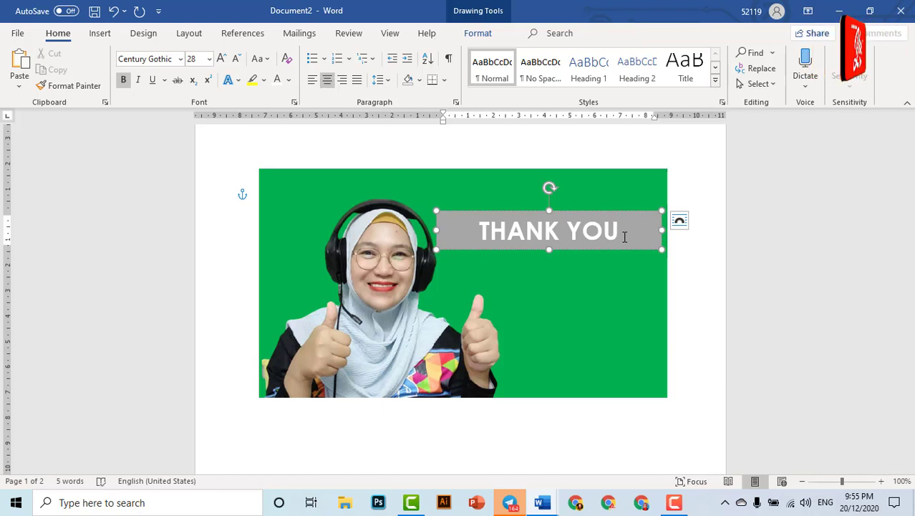
{"action": "scroll", "coordinate": [571, 281], "scroll_direction": "down", "scroll_amount": 5}
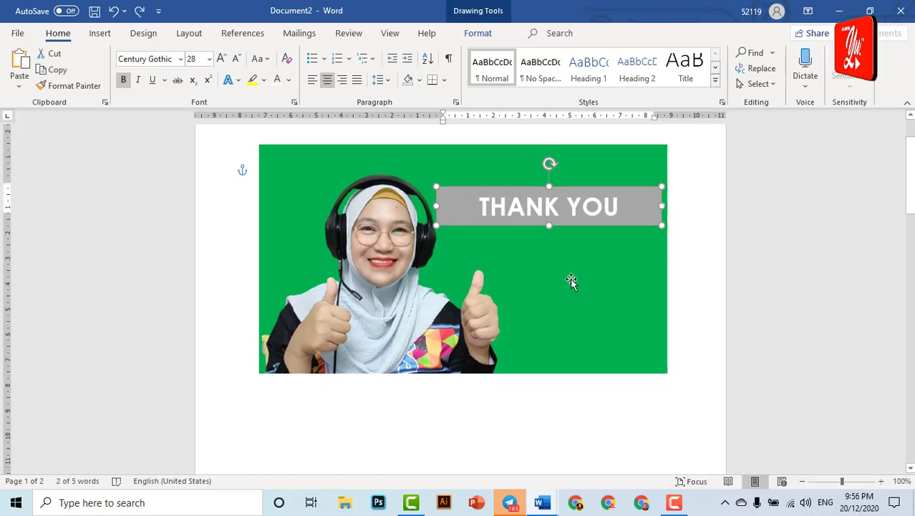
{"action": "scroll", "coordinate": [570, 281], "scroll_direction": "up", "scroll_amount": 5}
{"action": "scroll", "coordinate": [571, 281], "scroll_direction": "up", "scroll_amount": 1}
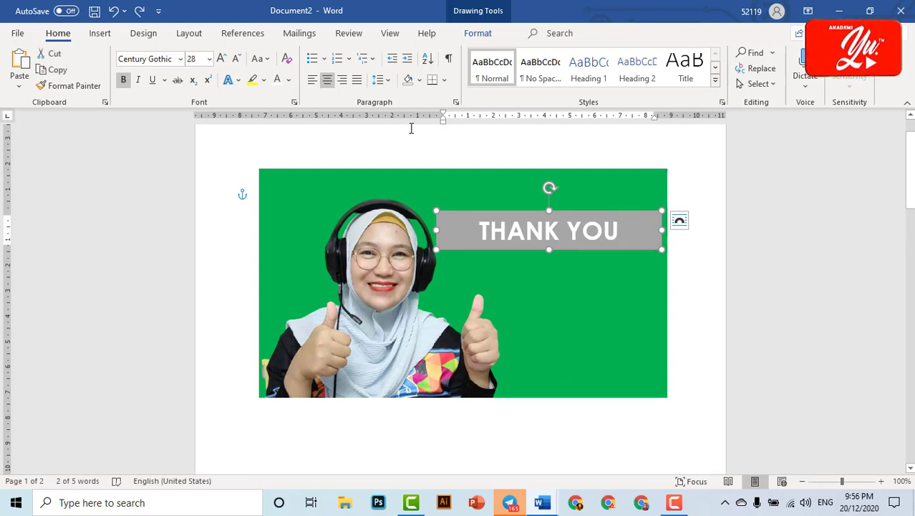
{"action": "left_click", "coordinate": [479, 36]}
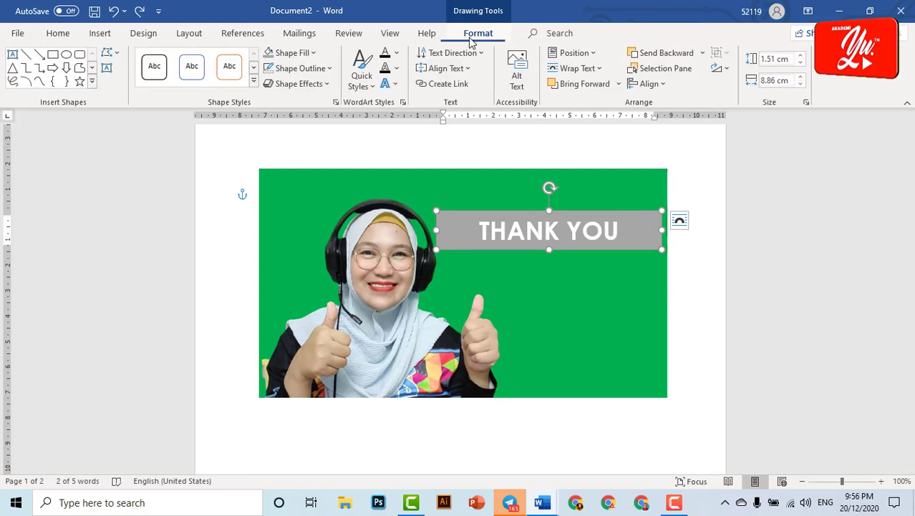
{"action": "left_click", "coordinate": [317, 53]}
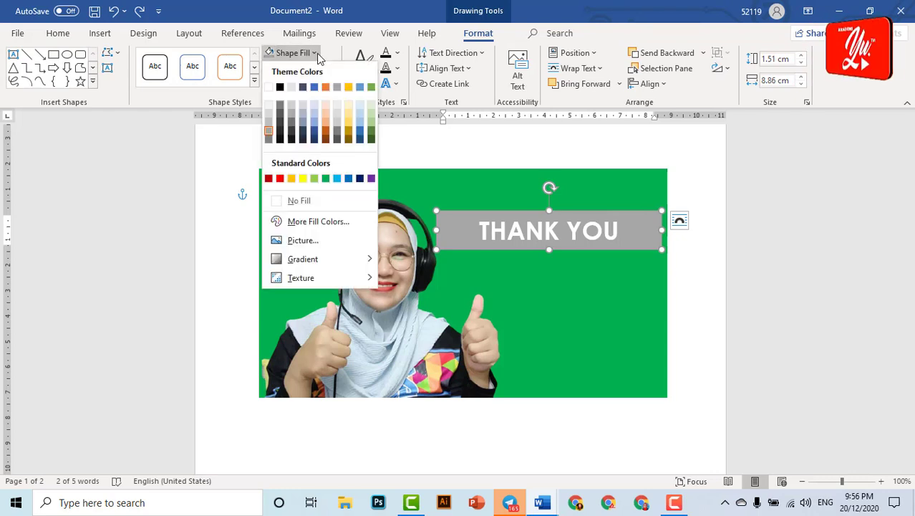
{"action": "left_click", "coordinate": [290, 179]}
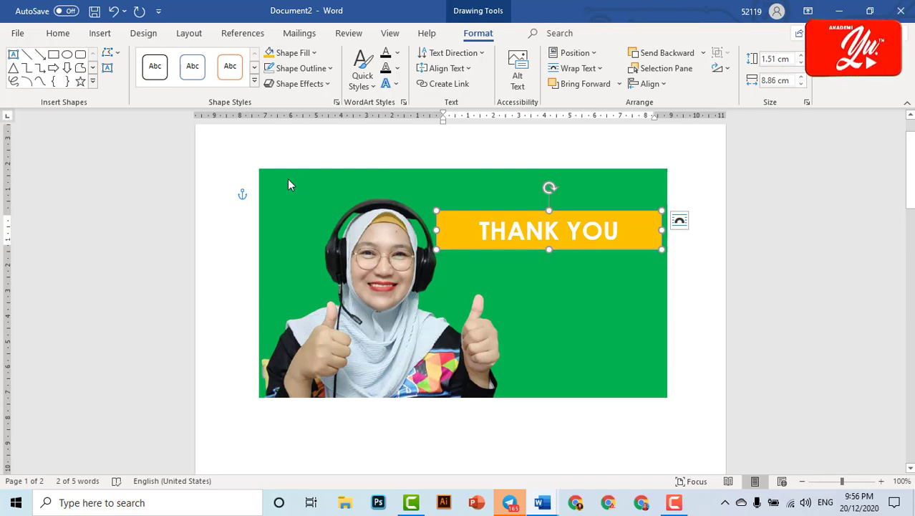
- Deselect the THANK YOU banner and launch Snip & Sketch from Windows Search
{"action": "left_click", "coordinate": [688, 309]}
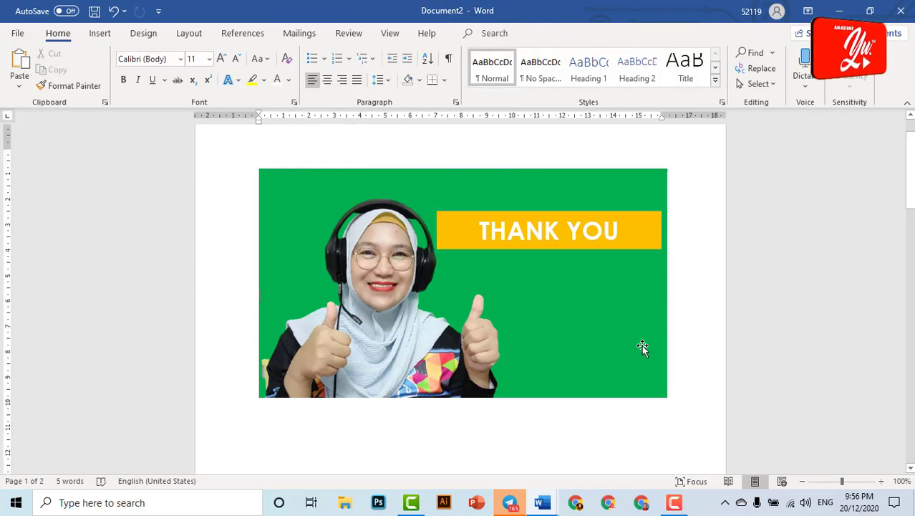
{"action": "left_click", "coordinate": [169, 503]}
{"action": "type", "text": "S"}
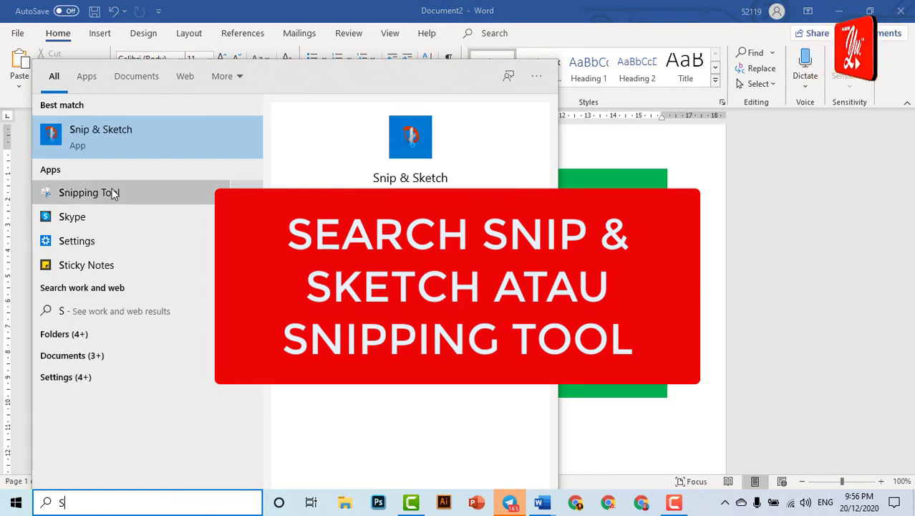
{"action": "left_click", "coordinate": [100, 143]}
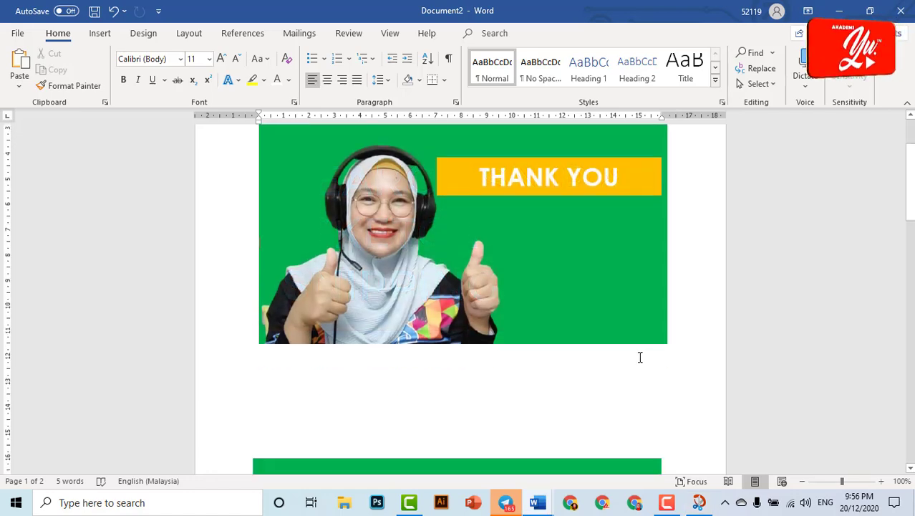
{"action": "scroll", "coordinate": [629, 360], "scroll_direction": "down", "scroll_amount": 5}
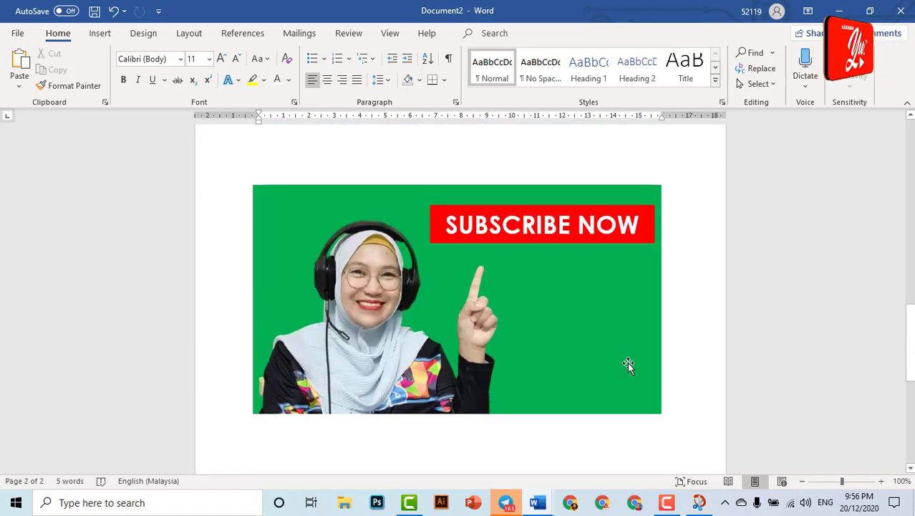
- Snip the SUBSCRIBE NOW image and save it over 1.png in the TEST folder
{"action": "left_click", "coordinate": [699, 502]}
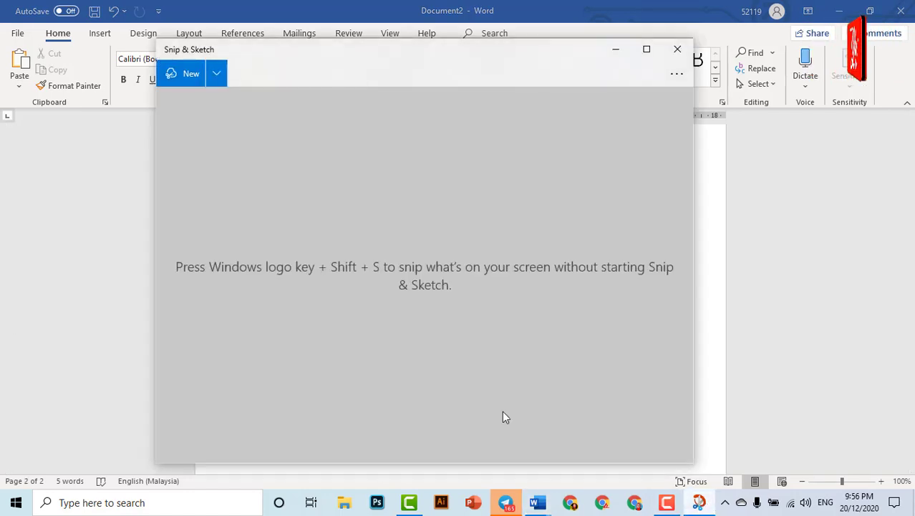
{"action": "left_click", "coordinate": [179, 75]}
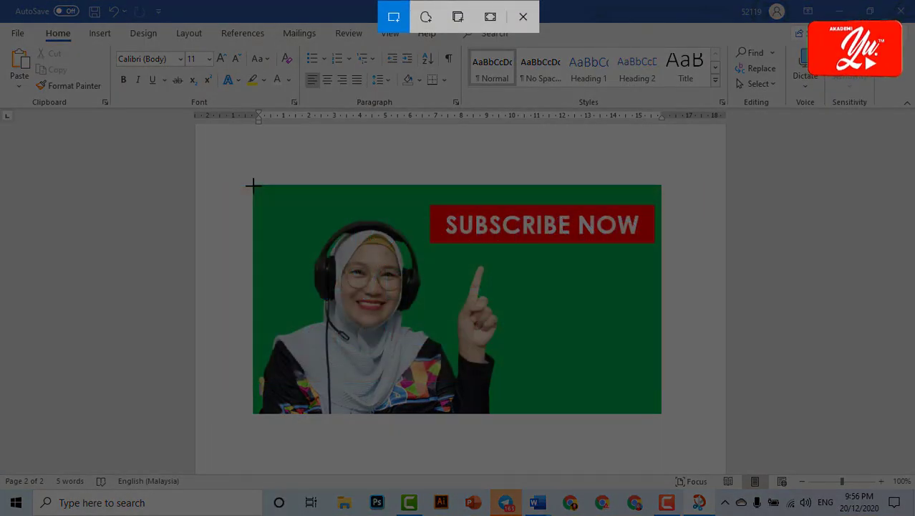
{"action": "left_click_drag", "start_coordinate": [254, 186], "coordinate": [660, 411]}
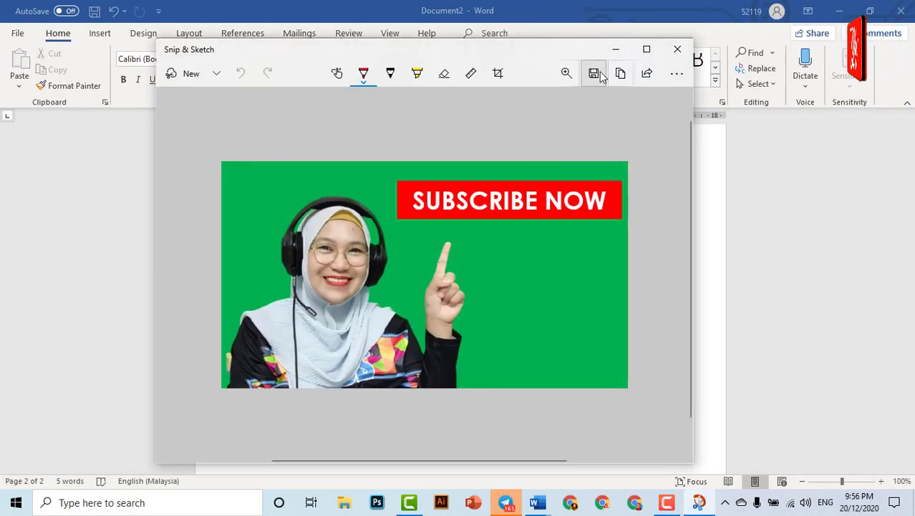
{"action": "left_click", "coordinate": [596, 74]}
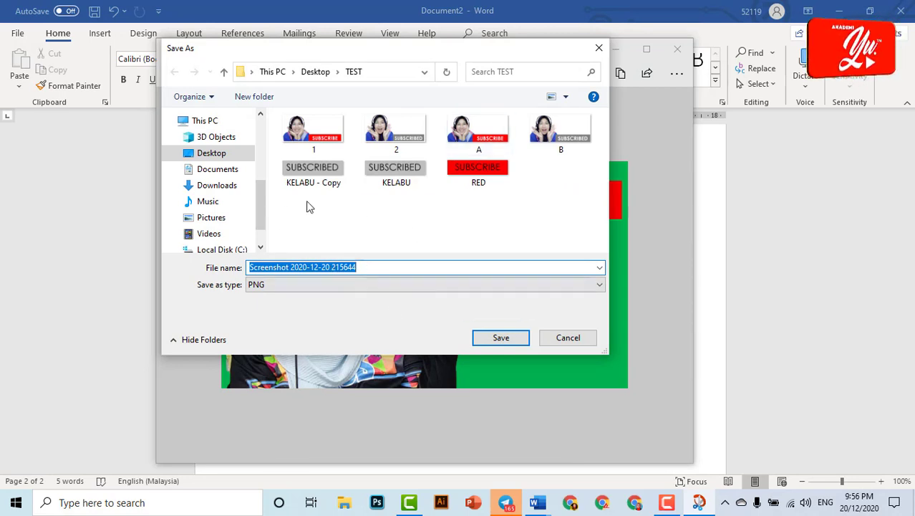
{"action": "left_click", "coordinate": [331, 142]}
{"action": "left_click", "coordinate": [501, 340]}
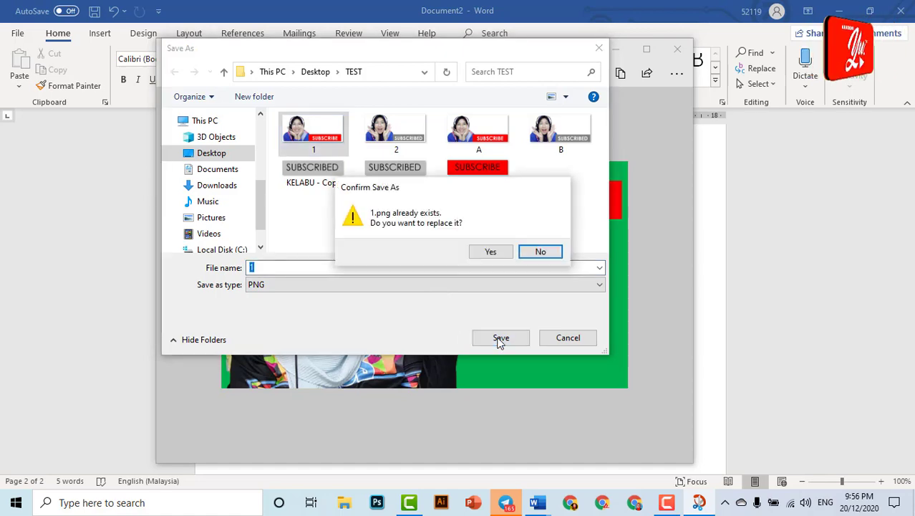
{"action": "left_click", "coordinate": [491, 252]}
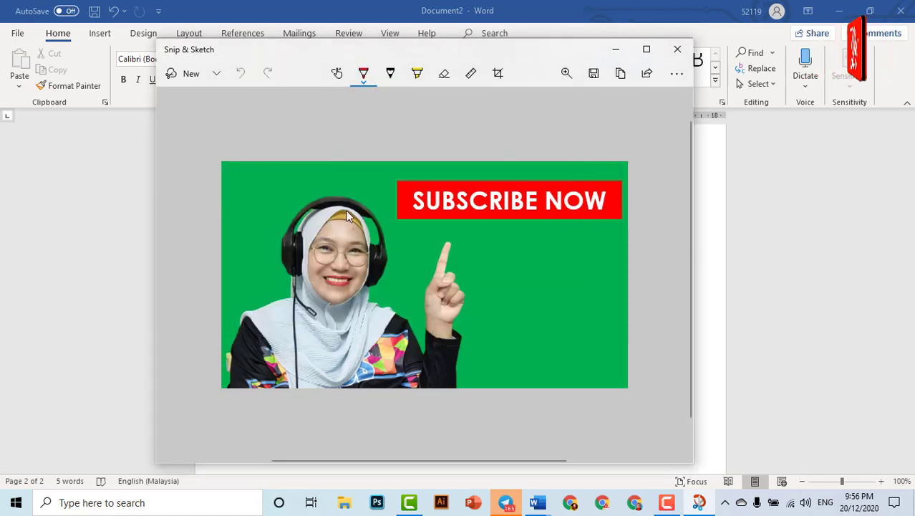
- Snip the SUBSCRIBED image and save it over 2.png in the TEST folder
{"action": "left_click", "coordinate": [188, 82]}
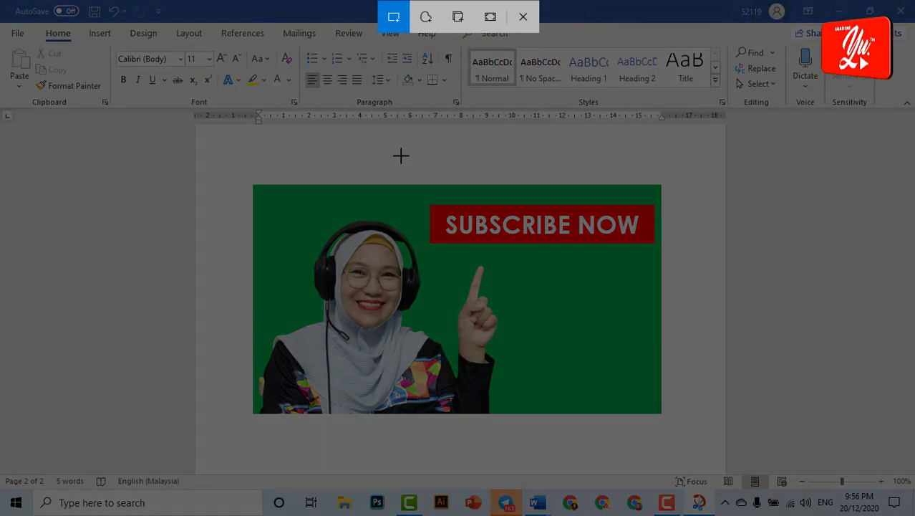
{"action": "key", "text": "Escape"}
{"action": "scroll", "coordinate": [547, 310], "scroll_direction": "up", "scroll_amount": 2}
{"action": "scroll", "coordinate": [542, 309], "scroll_direction": "down", "scroll_amount": 5}
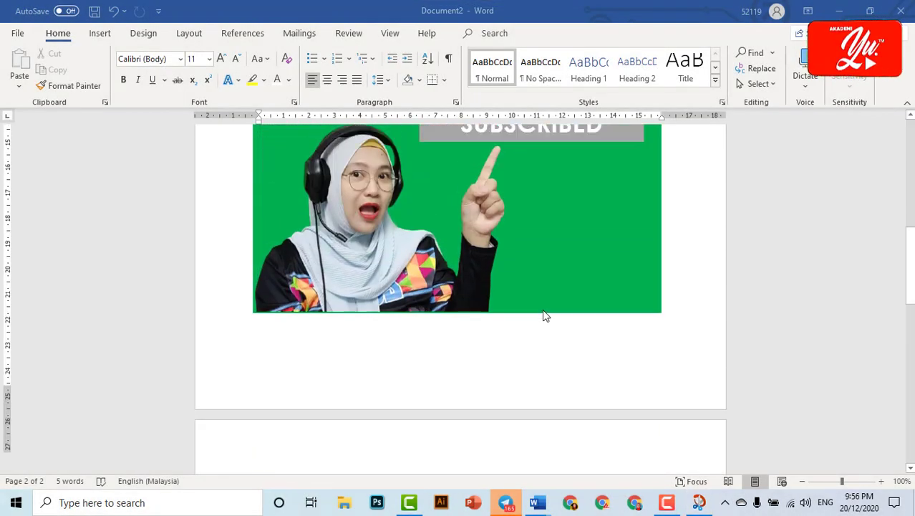
{"action": "scroll", "coordinate": [542, 309], "scroll_direction": "up", "scroll_amount": 3}
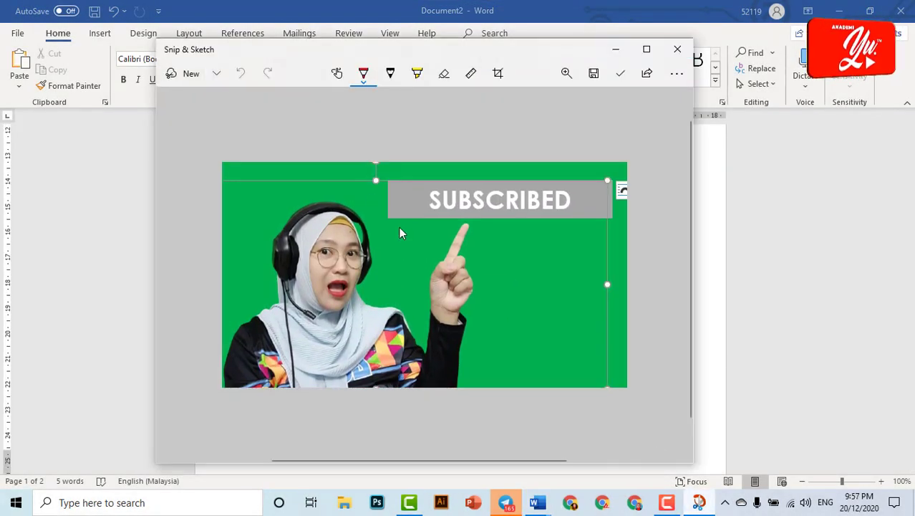
{"action": "left_click", "coordinate": [188, 76]}
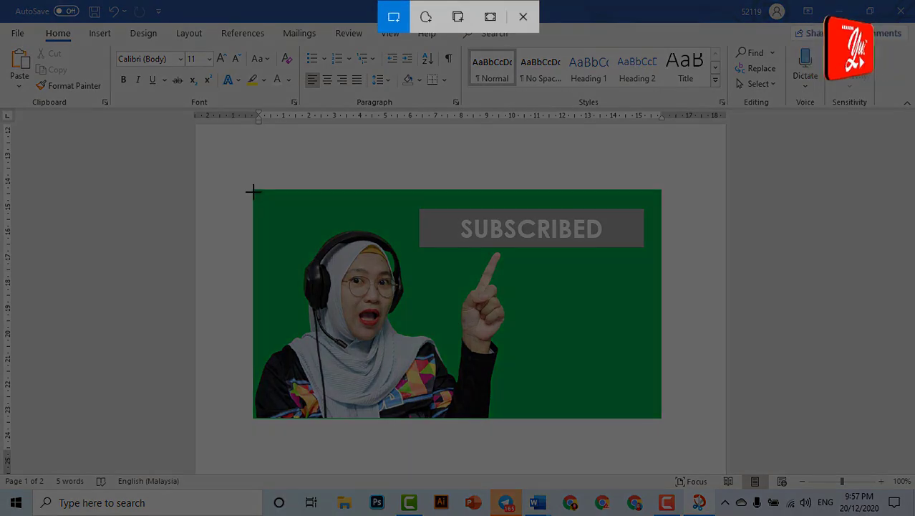
{"action": "left_click_drag", "start_coordinate": [253, 190], "coordinate": [659, 414]}
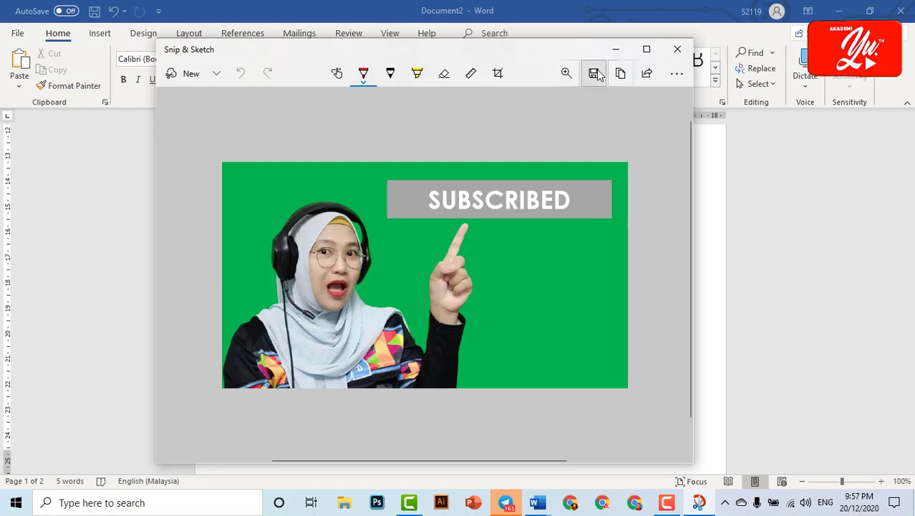
{"action": "left_click", "coordinate": [594, 73]}
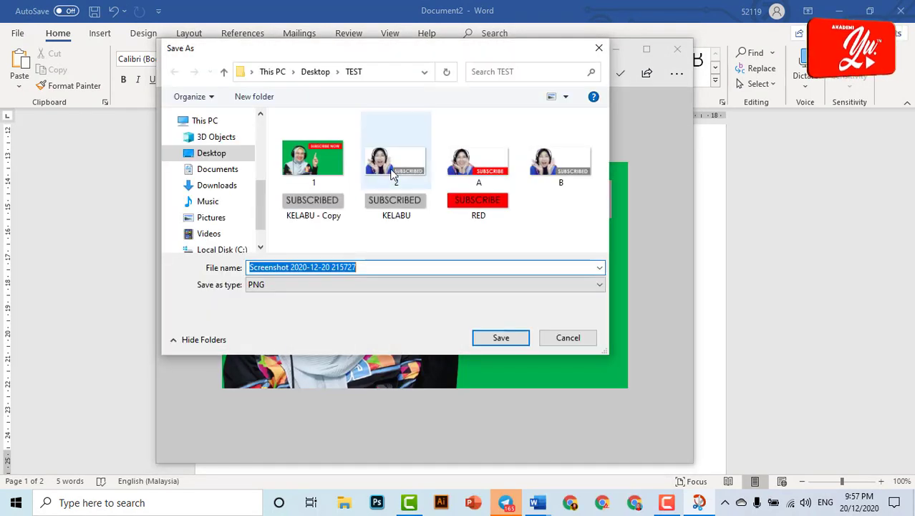
{"action": "left_click", "coordinate": [396, 168]}
{"action": "left_click", "coordinate": [492, 341]}
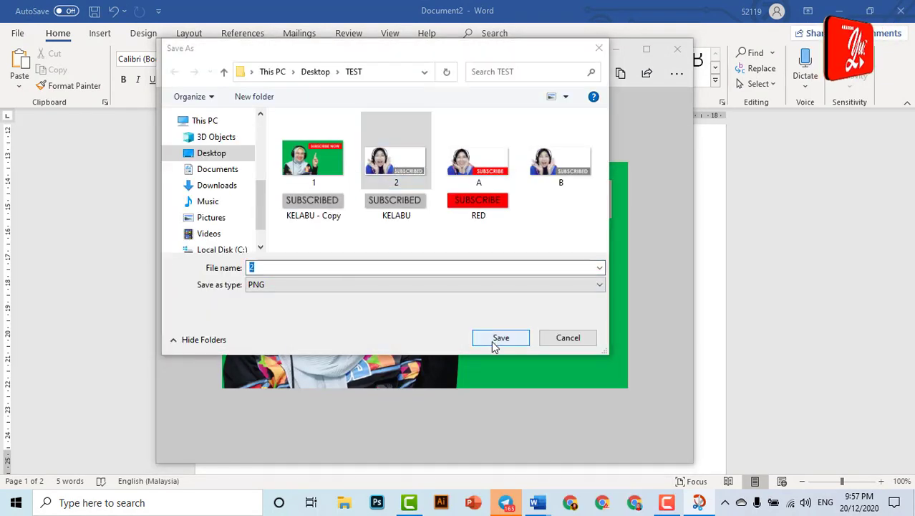
{"action": "left_click", "coordinate": [499, 250]}
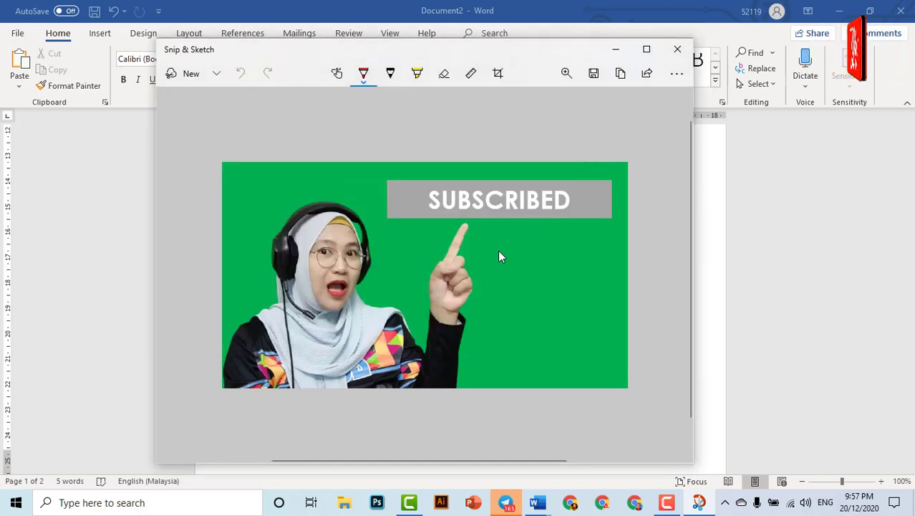
- Snip the THANK YOU image, save it as a PNG in TEST, and close Snip & Sketch
{"action": "left_click", "coordinate": [714, 219]}
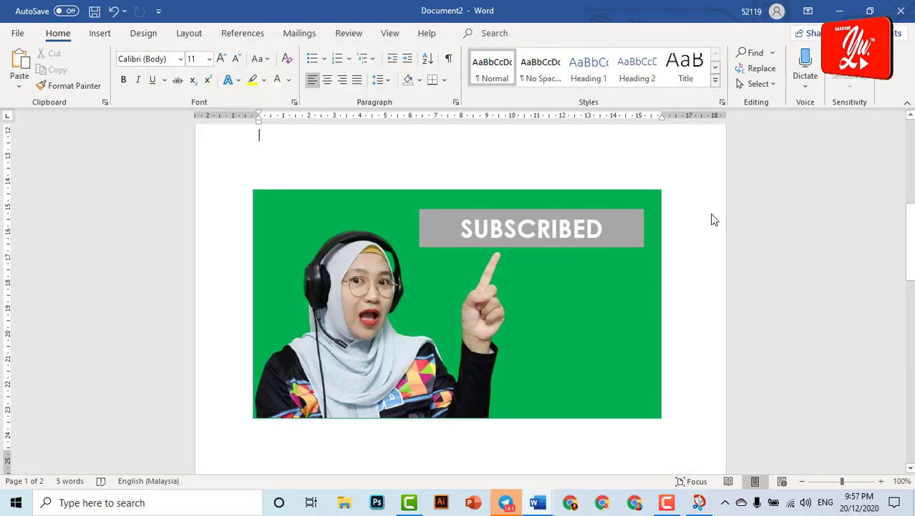
{"action": "scroll", "coordinate": [544, 280], "scroll_direction": "up", "scroll_amount": 8}
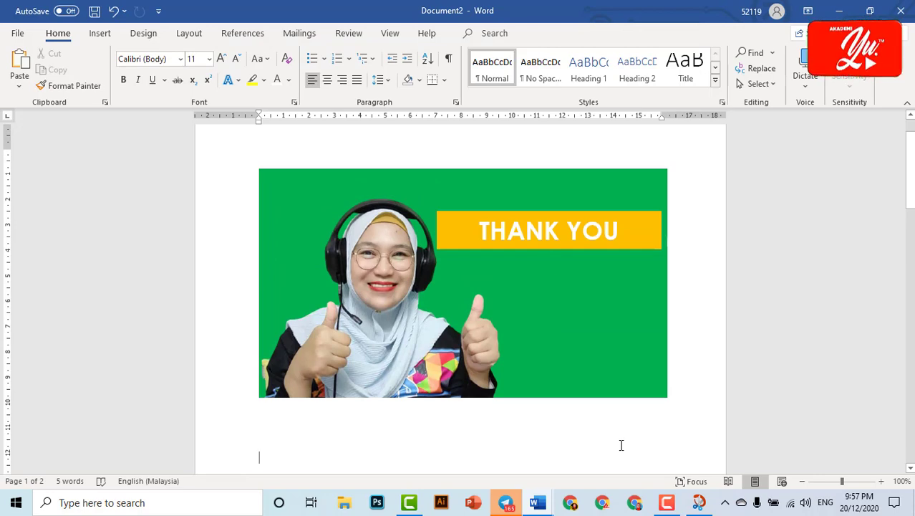
{"action": "left_click", "coordinate": [697, 504]}
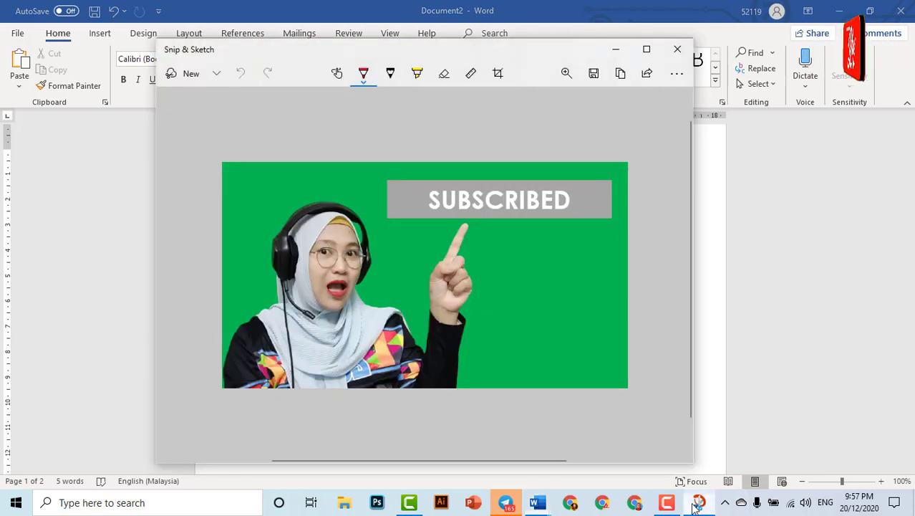
{"action": "left_click", "coordinate": [188, 73]}
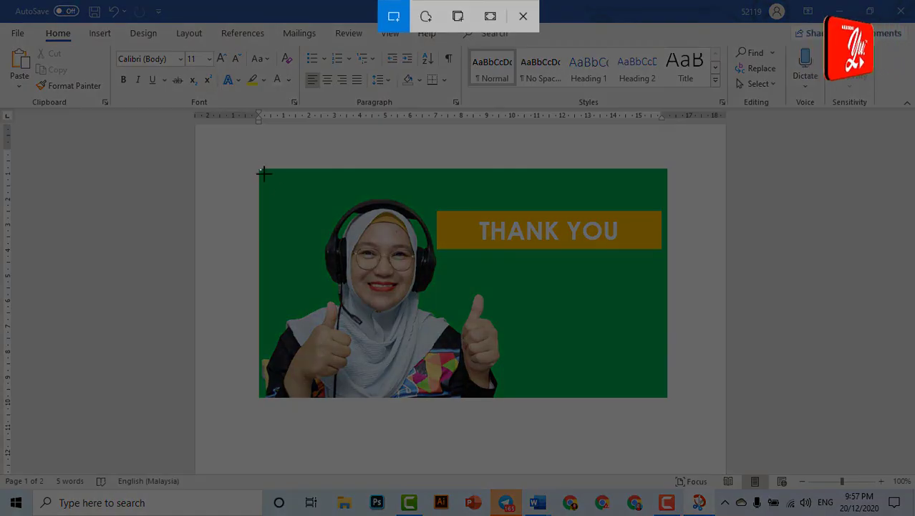
{"action": "left_click_drag", "start_coordinate": [264, 173], "coordinate": [668, 396]}
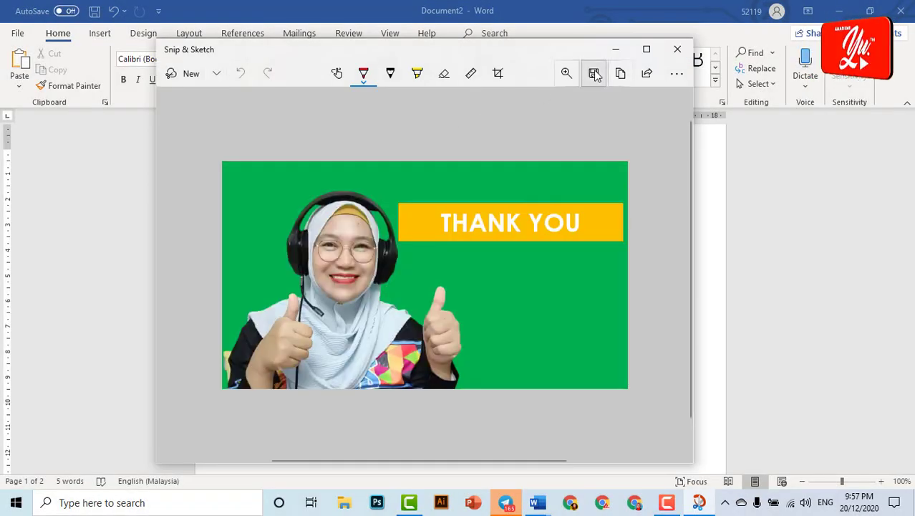
{"action": "left_click", "coordinate": [594, 74]}
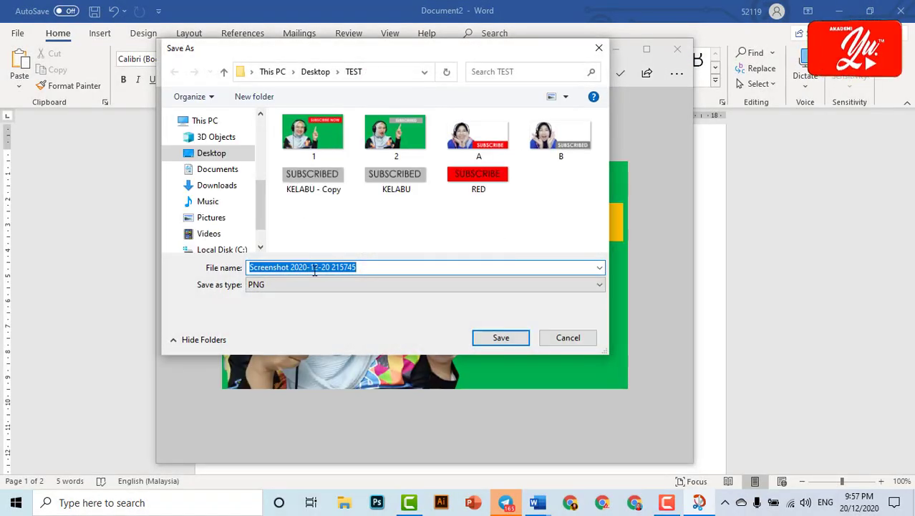
{"action": "left_click", "coordinate": [500, 342]}
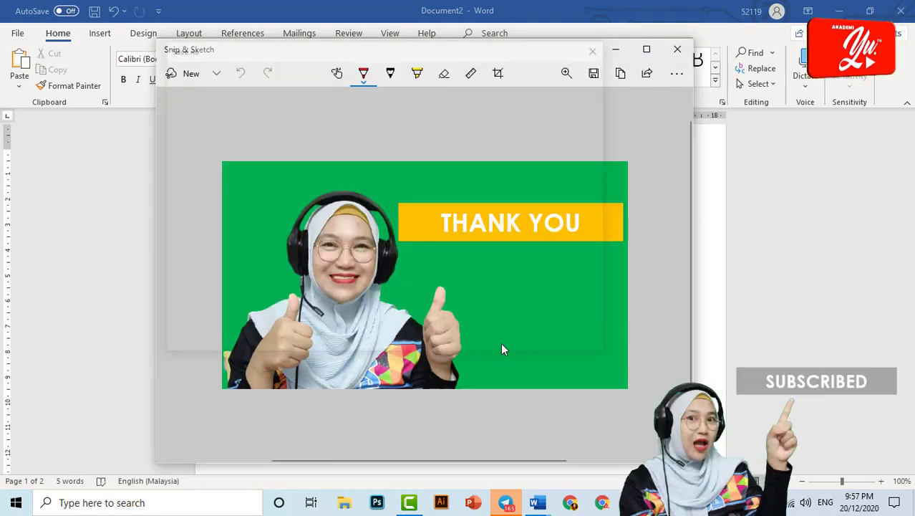
{"action": "left_click", "coordinate": [678, 50]}
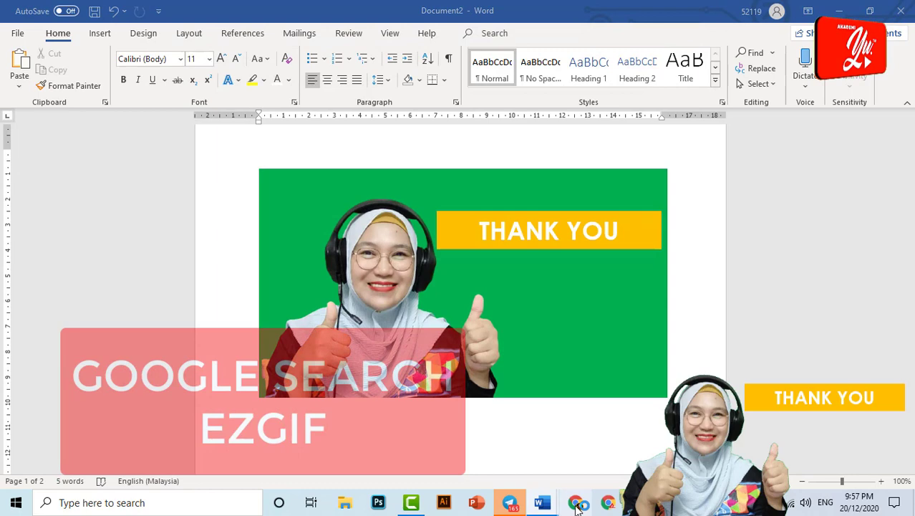
- Search Google for EZGIF in Chrome and open the Ezgif.com Animated GIF Maker result
{"action": "left_click", "coordinate": [577, 504]}
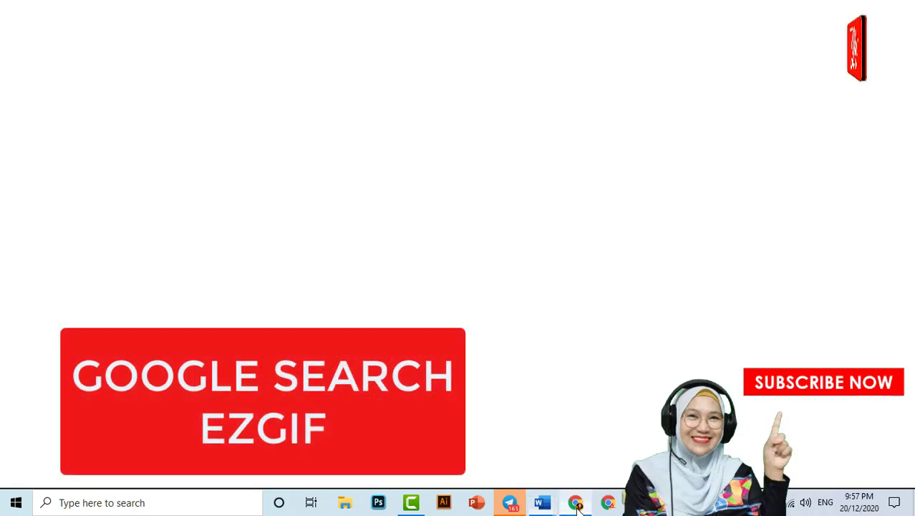
{"action": "left_click", "coordinate": [310, 278]}
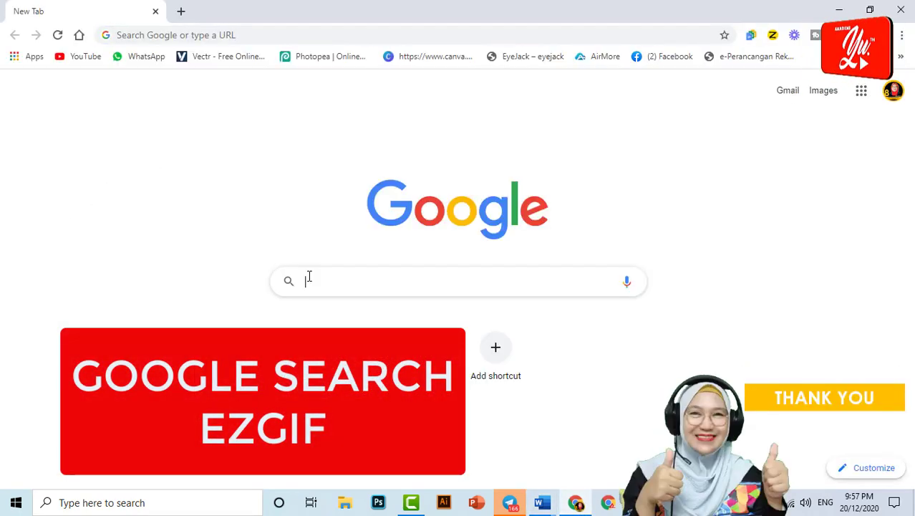
{"action": "type", "text": "EZ"}
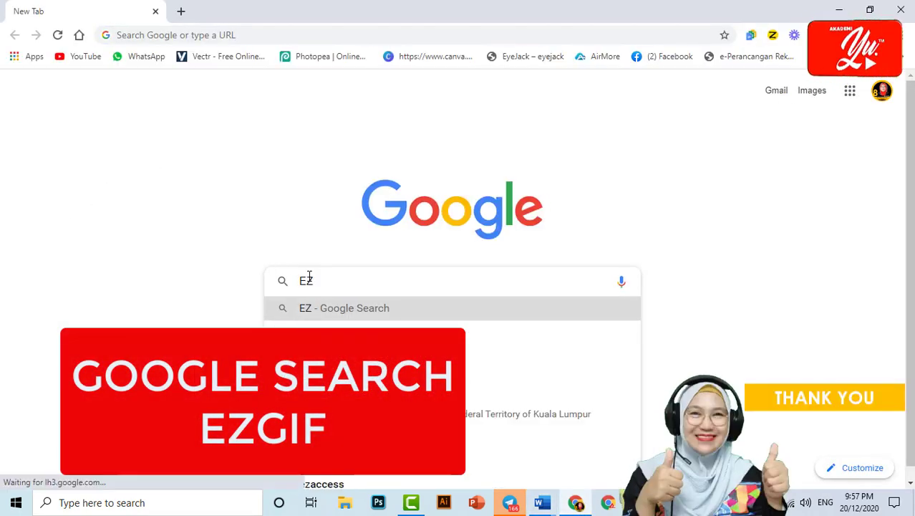
{"action": "type", "text": "GIF"}
{"action": "key", "text": "Return"}
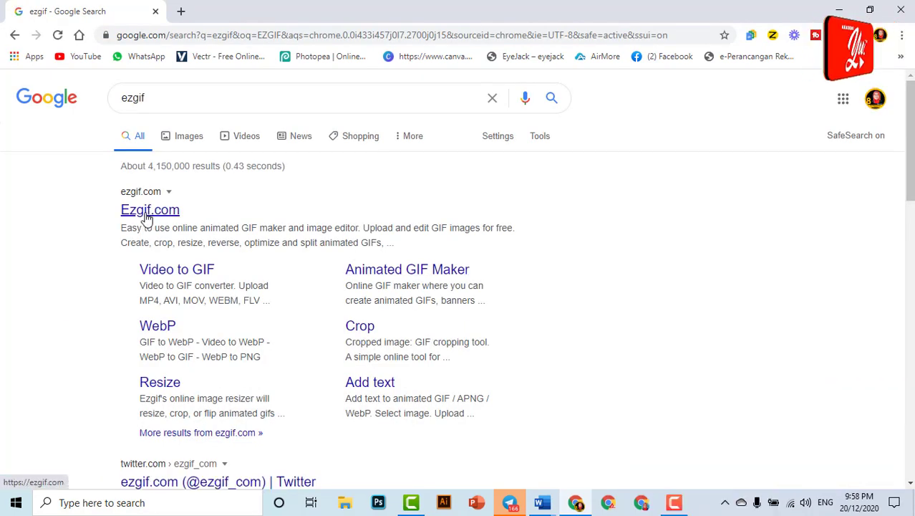
{"action": "left_click", "coordinate": [147, 212]}
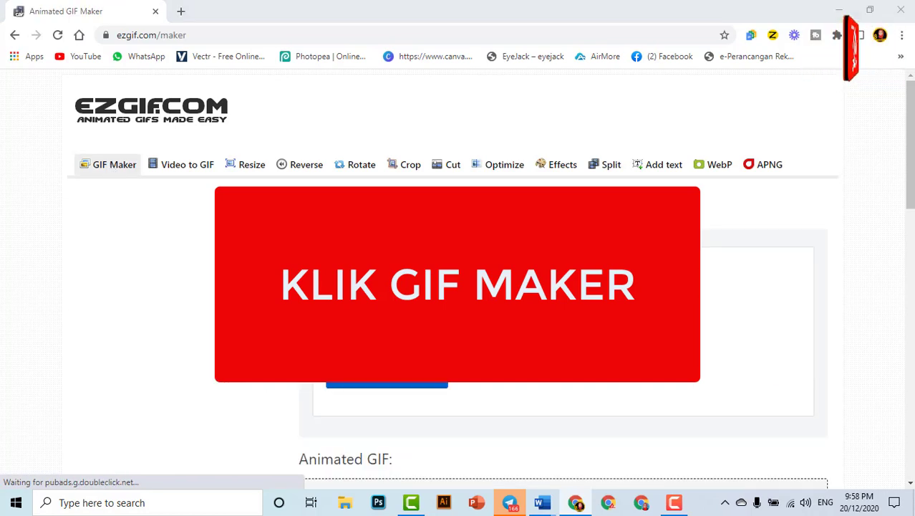
- Upload images 1, 2 and 3 from the Desktop TEST folder to ezgif's GIF maker
{"action": "left_click", "coordinate": [362, 286]}
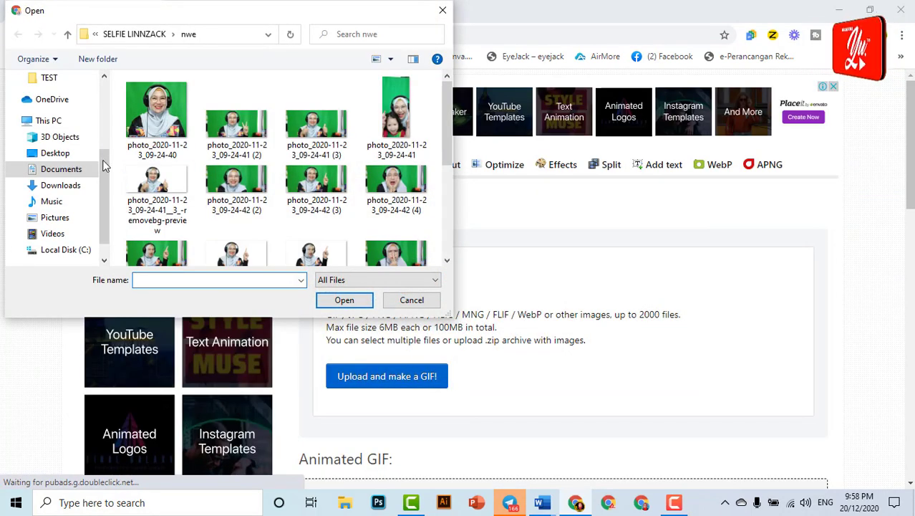
{"action": "left_click", "coordinate": [61, 153]}
{"action": "double_click", "coordinate": [234, 120]}
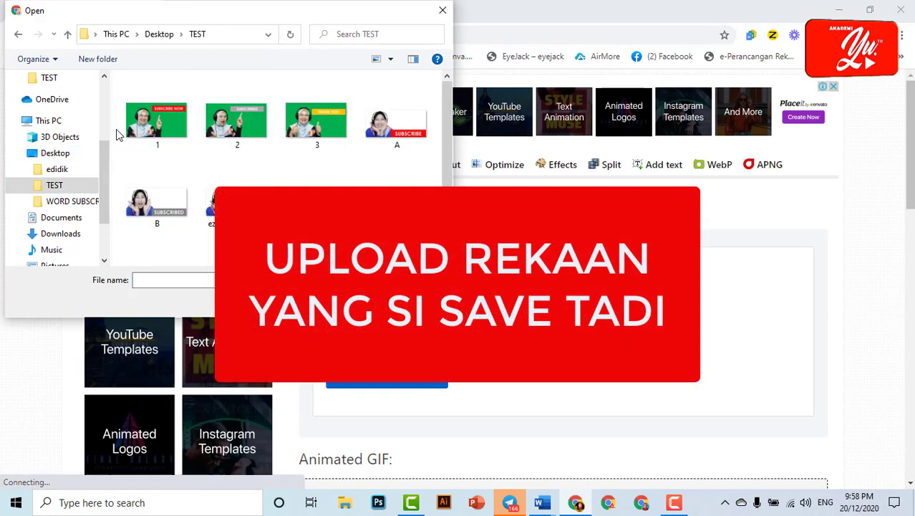
{"action": "left_click_drag", "start_coordinate": [119, 134], "coordinate": [321, 164]}
{"action": "key", "text": "Return"}
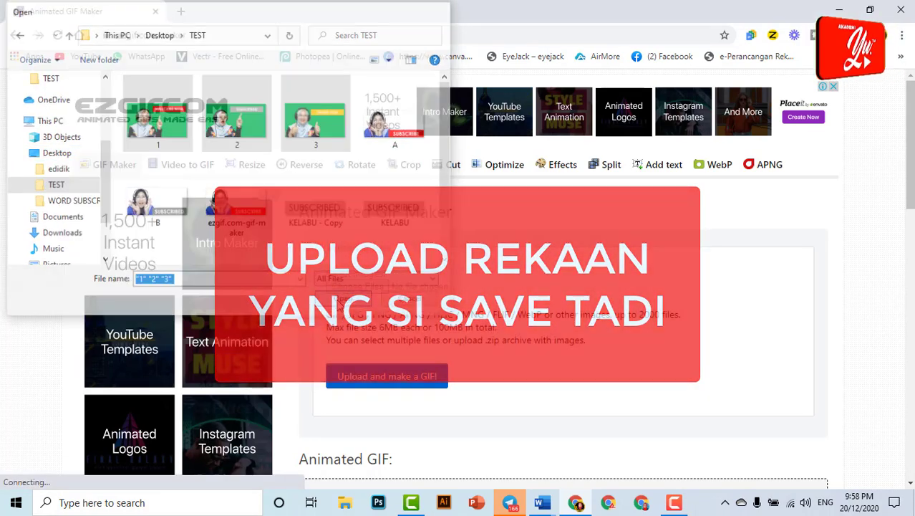
{"action": "left_click", "coordinate": [406, 384]}
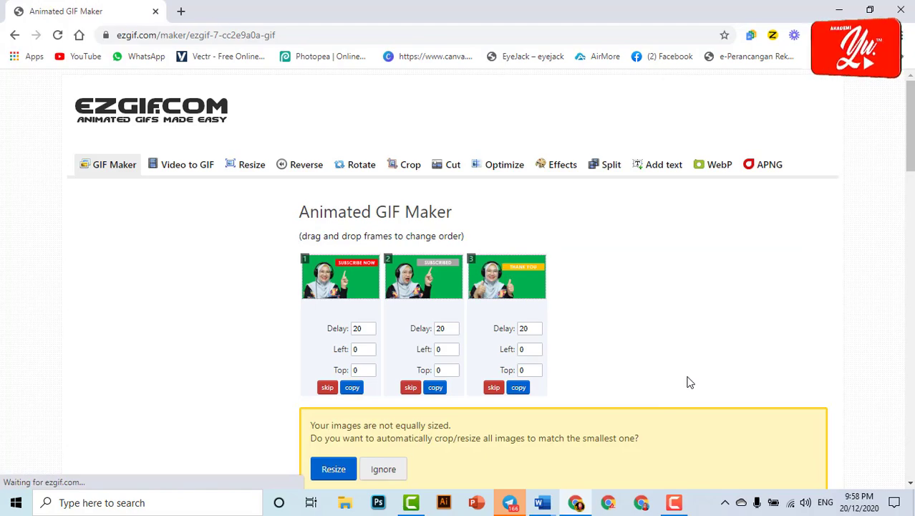
- Resize all frames to match and generate the 3-frame animated GIF (167.83 KiB)
{"action": "scroll", "coordinate": [687, 381], "scroll_direction": "down", "scroll_amount": 3}
{"action": "scroll", "coordinate": [687, 381], "scroll_direction": "down", "scroll_amount": 5}
{"action": "scroll", "coordinate": [687, 381], "scroll_direction": "down", "scroll_amount": 10}
{"action": "scroll", "coordinate": [687, 381], "scroll_direction": "up", "scroll_amount": 12}
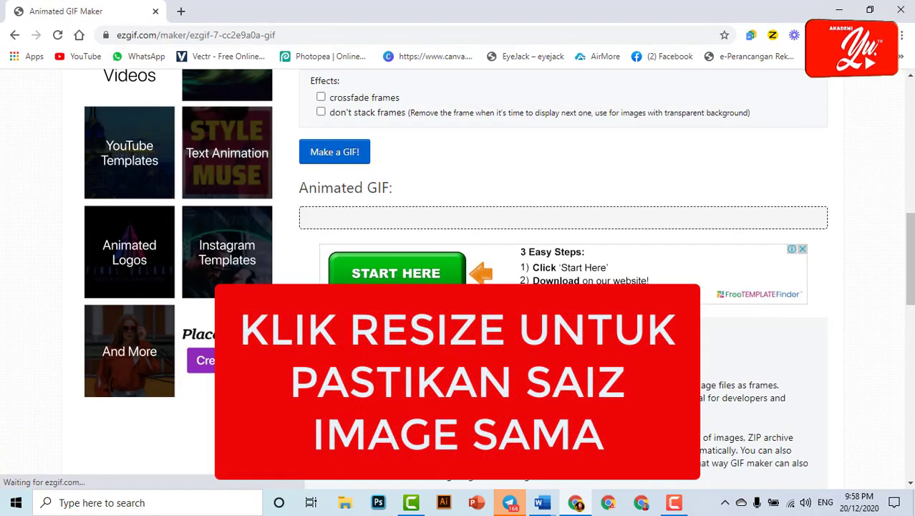
{"action": "scroll", "coordinate": [688, 381], "scroll_direction": "up", "scroll_amount": 4}
{"action": "scroll", "coordinate": [725, 321], "scroll_direction": "up", "scroll_amount": 2}
{"action": "left_click", "coordinate": [333, 267]}
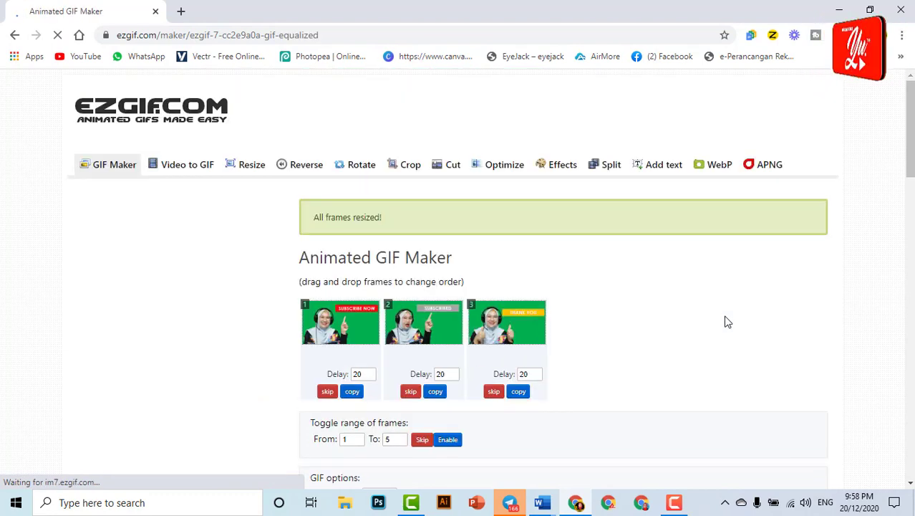
{"action": "scroll", "coordinate": [726, 322], "scroll_direction": "down", "scroll_amount": 3}
{"action": "scroll", "coordinate": [727, 324], "scroll_direction": "down", "scroll_amount": 3}
{"action": "left_click", "coordinate": [350, 245]}
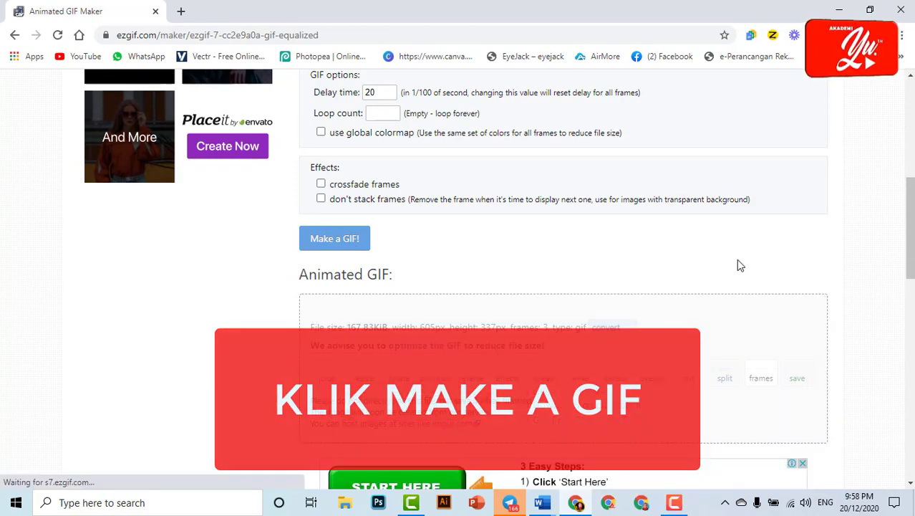
- Enable crossfade frames and set the THANK YOU frame's delay to 100
{"action": "scroll", "coordinate": [748, 267], "scroll_direction": "down", "scroll_amount": 2}
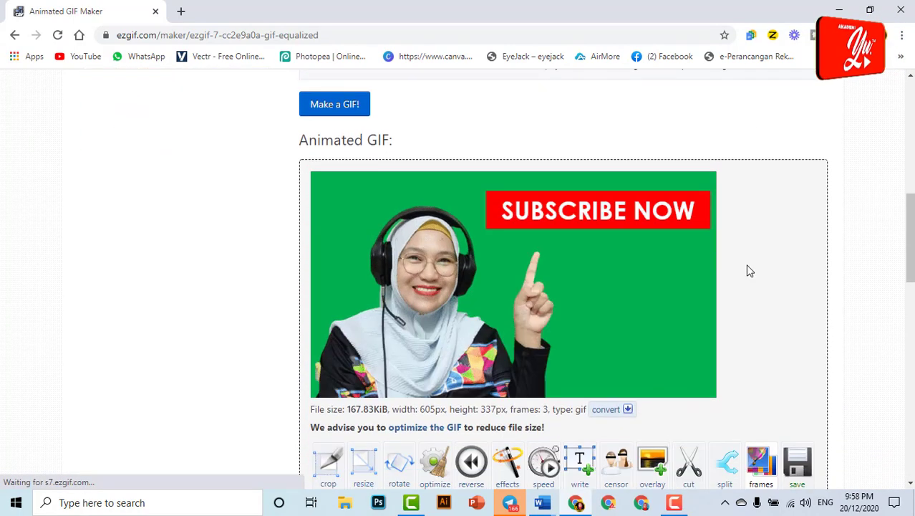
{"action": "scroll", "coordinate": [748, 268], "scroll_direction": "up", "scroll_amount": 3}
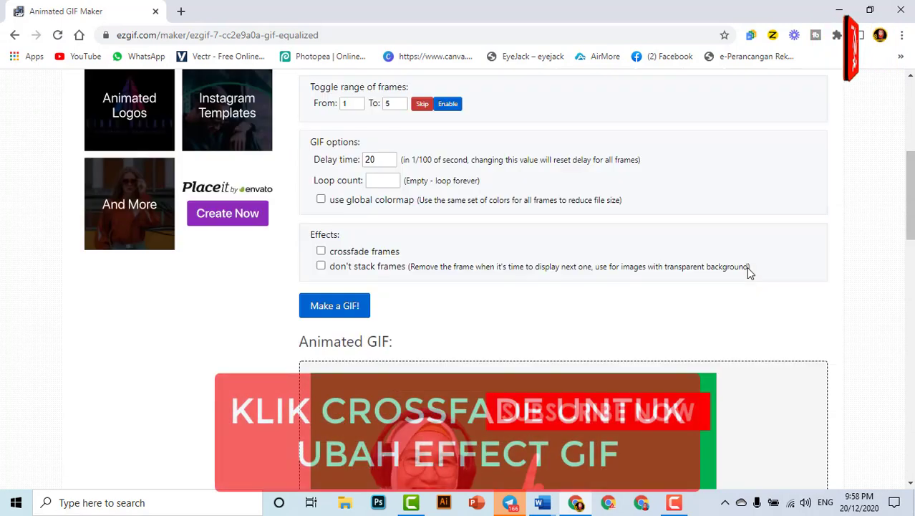
{"action": "left_click", "coordinate": [321, 250]}
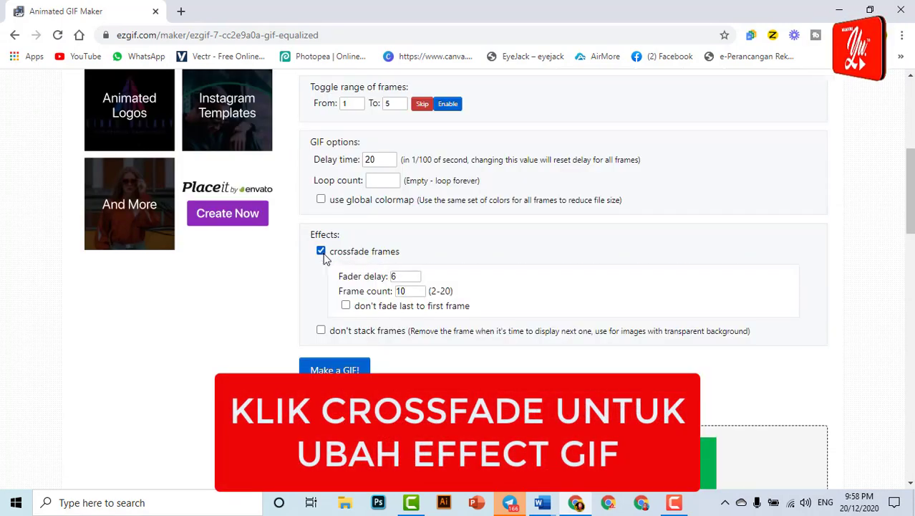
{"action": "scroll", "coordinate": [760, 331], "scroll_direction": "down", "scroll_amount": 5}
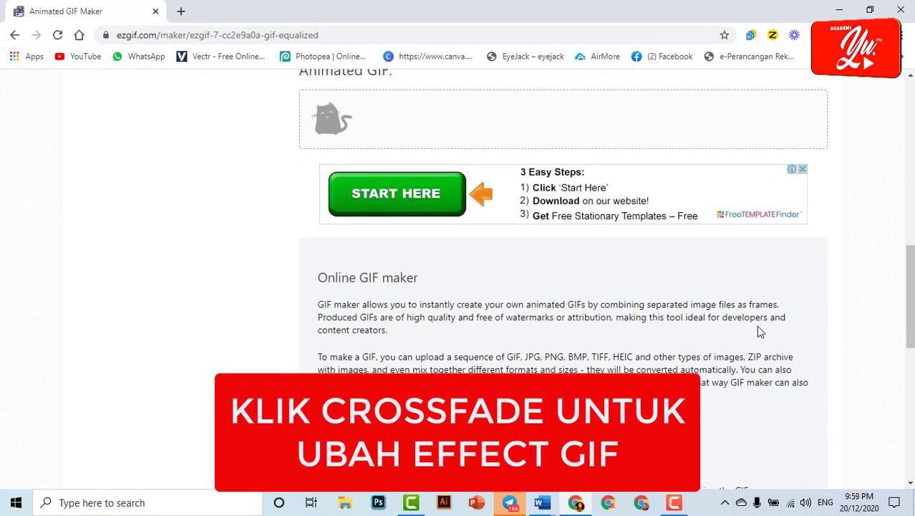
{"action": "scroll", "coordinate": [760, 332], "scroll_direction": "up", "scroll_amount": 2}
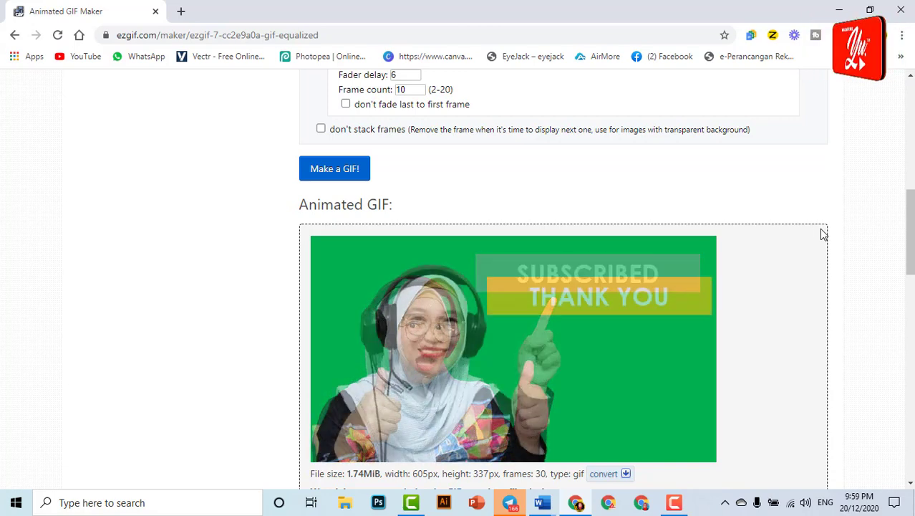
{"action": "scroll", "coordinate": [534, 175], "scroll_direction": "up", "scroll_amount": 5}
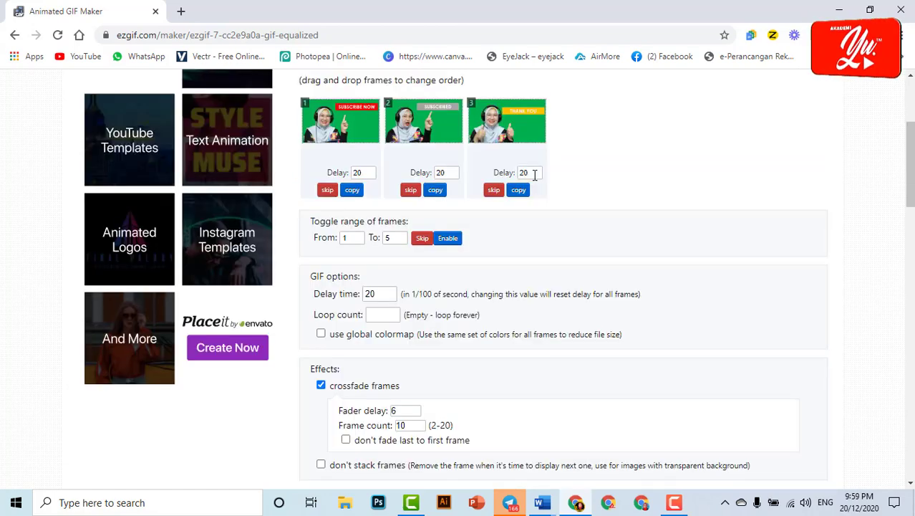
{"action": "left_click_drag", "start_coordinate": [534, 175], "coordinate": [493, 170]}
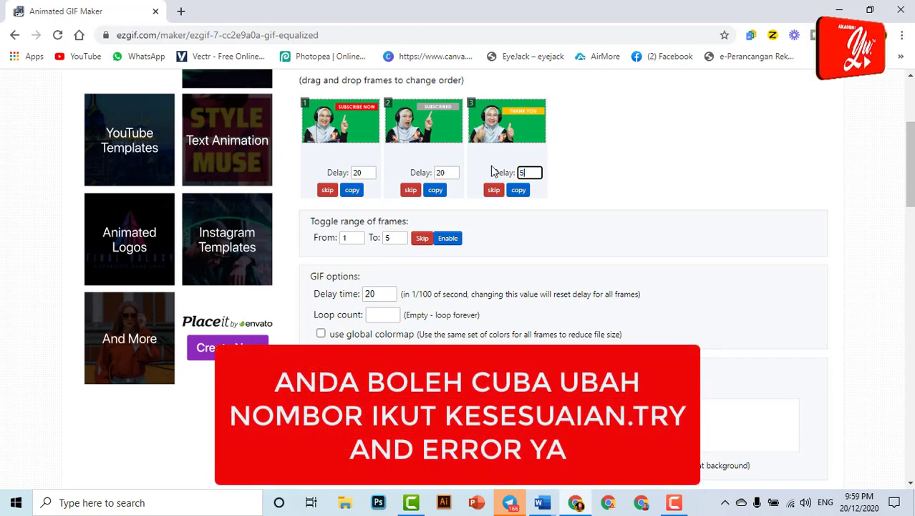
- Regenerate the GIF, giving a crossfaded 30-frame 1.74 MiB animation at 605×337
{"action": "scroll", "coordinate": [561, 215], "scroll_direction": "down", "scroll_amount": 4}
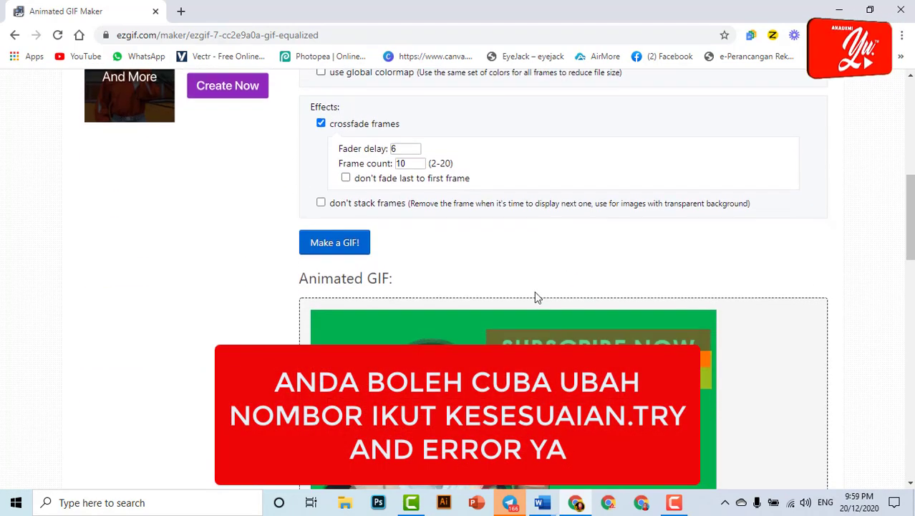
{"action": "left_click", "coordinate": [355, 236]}
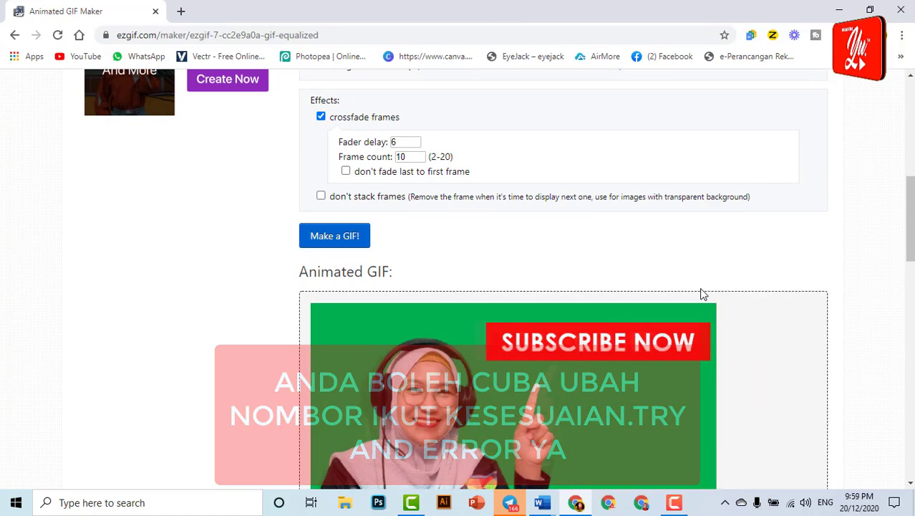
{"action": "scroll", "coordinate": [759, 297], "scroll_direction": "down", "scroll_amount": 2}
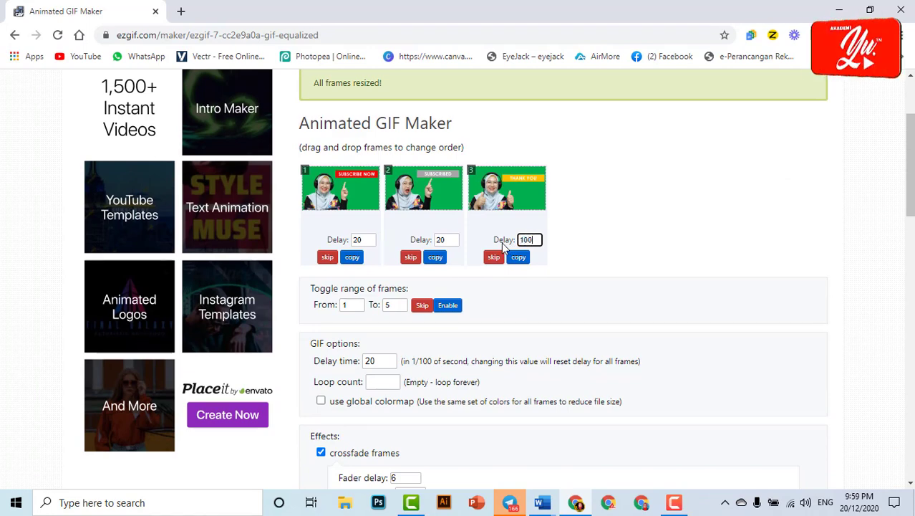
{"action": "scroll", "coordinate": [519, 272], "scroll_direction": "down", "scroll_amount": 5}
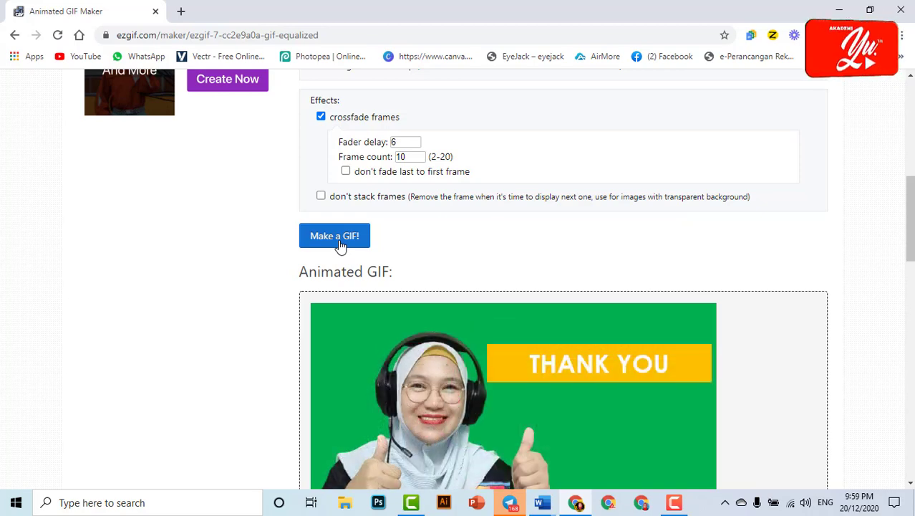
{"action": "scroll", "coordinate": [340, 245], "scroll_direction": "down", "scroll_amount": 1}
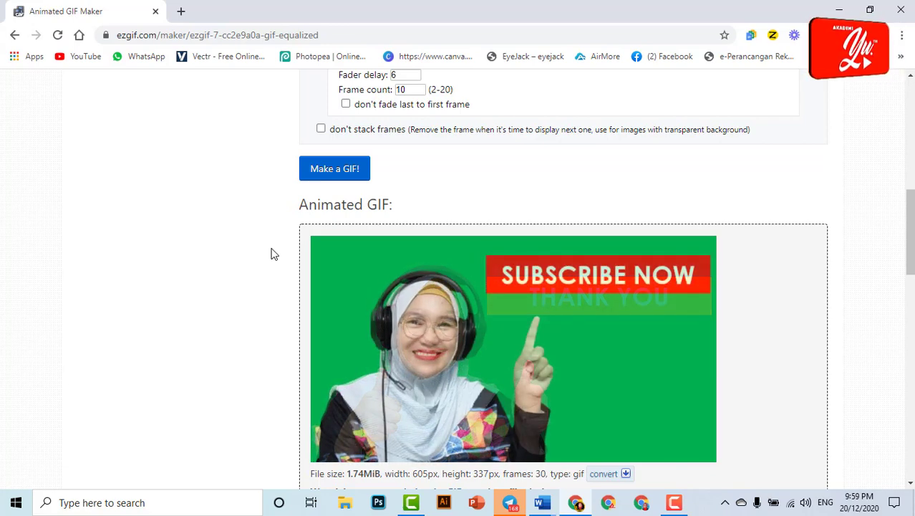
{"action": "scroll", "coordinate": [571, 248], "scroll_direction": "up", "scroll_amount": 4}
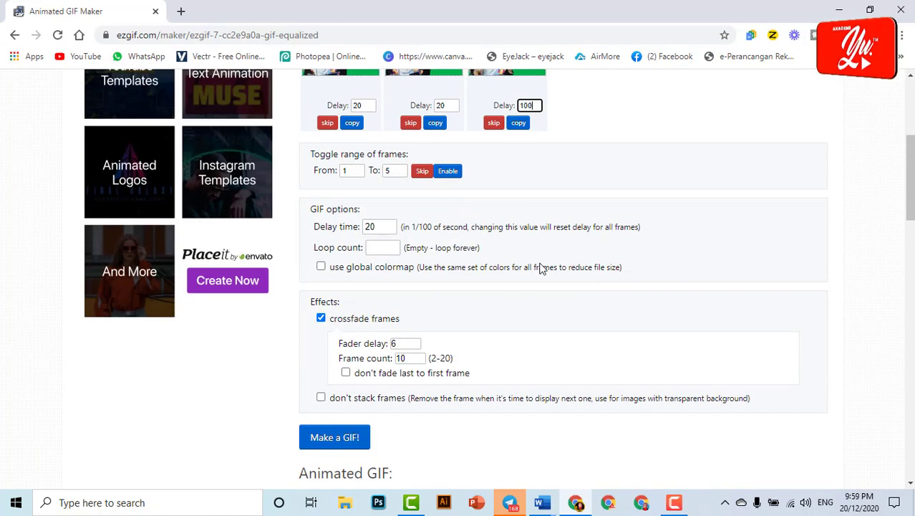
- Turn off crossfade and regenerate the 3-frame 167.83 KiB GIF
{"action": "left_click", "coordinate": [321, 318]}
{"action": "scroll", "coordinate": [372, 286], "scroll_direction": "down", "scroll_amount": 4}
{"action": "left_click", "coordinate": [332, 180]}
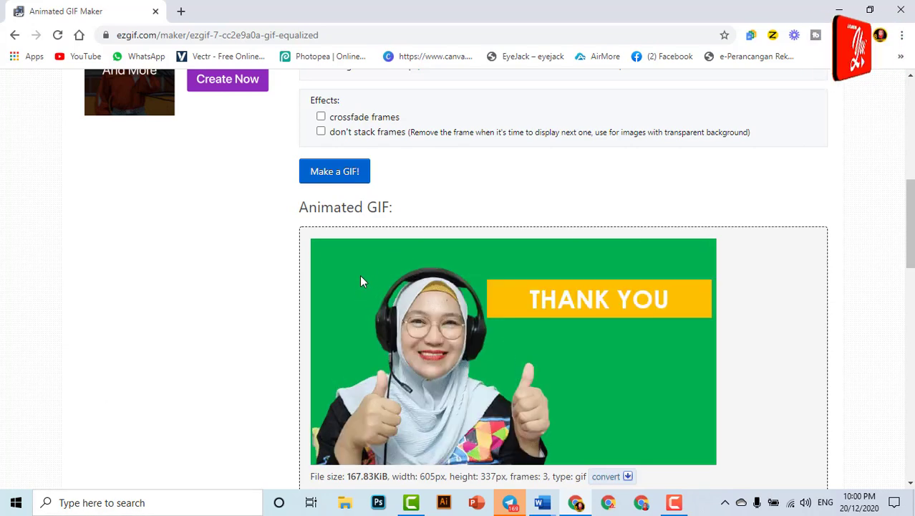
{"action": "scroll", "coordinate": [362, 277], "scroll_direction": "down", "scroll_amount": 3}
- Save the GIF into the Desktop TEST folder under the name '11'
{"action": "left_click", "coordinate": [795, 330]}
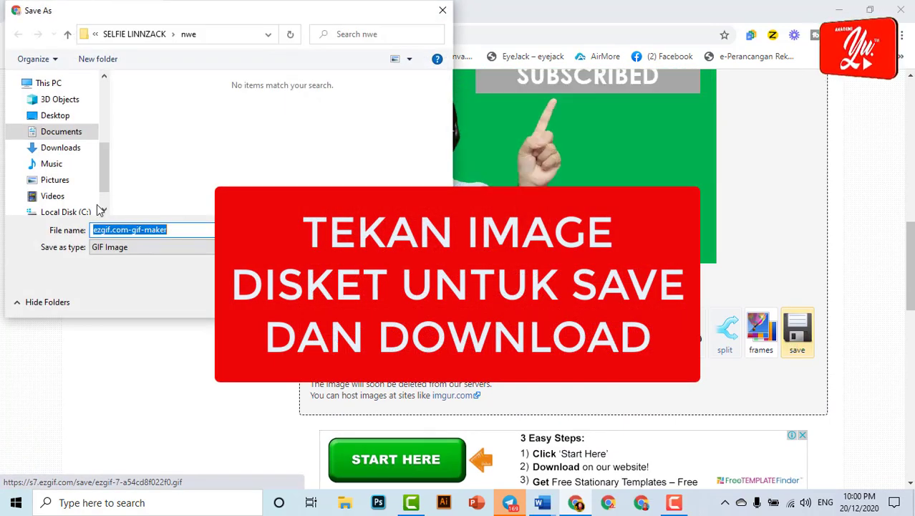
{"action": "left_click", "coordinate": [54, 115]}
{"action": "left_click", "coordinate": [54, 146]}
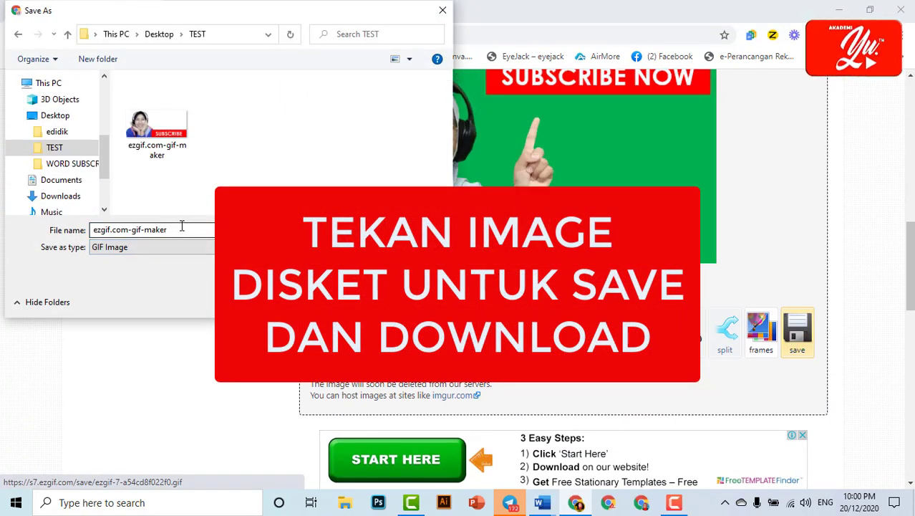
{"action": "type", "text": "11"}
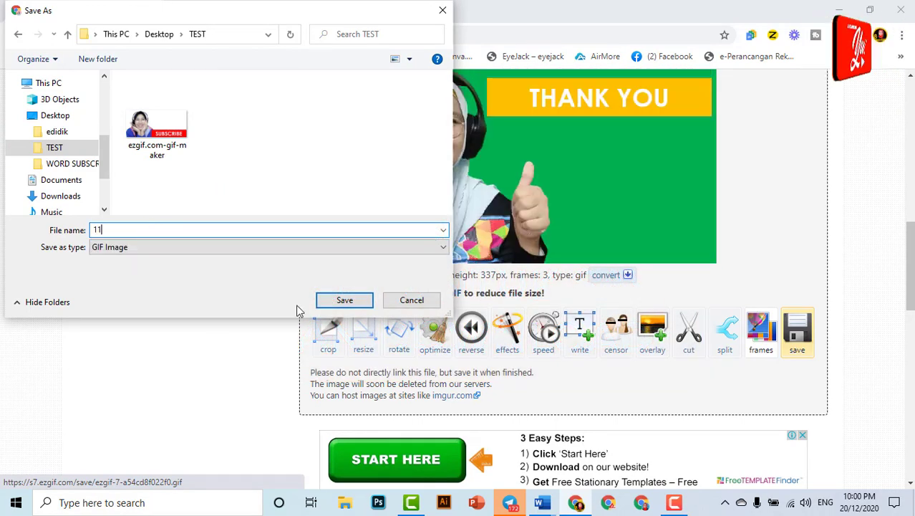
{"action": "left_click", "coordinate": [346, 300]}
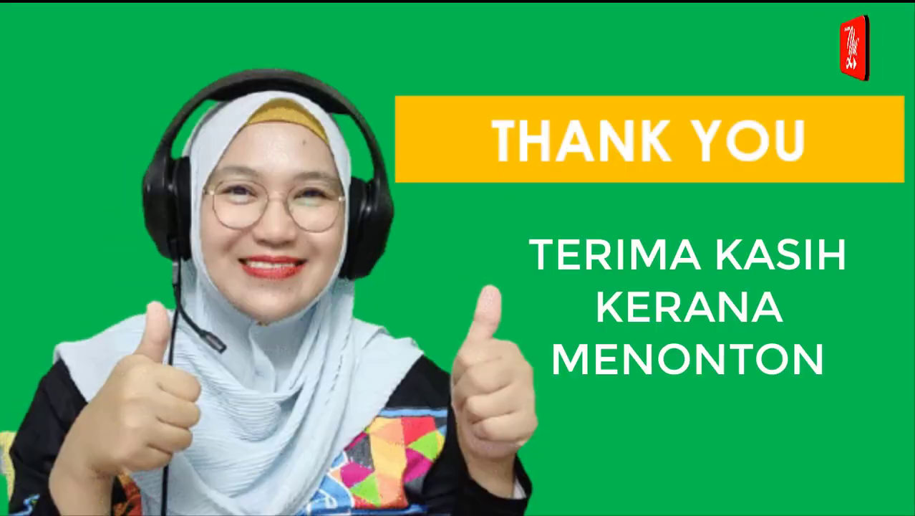